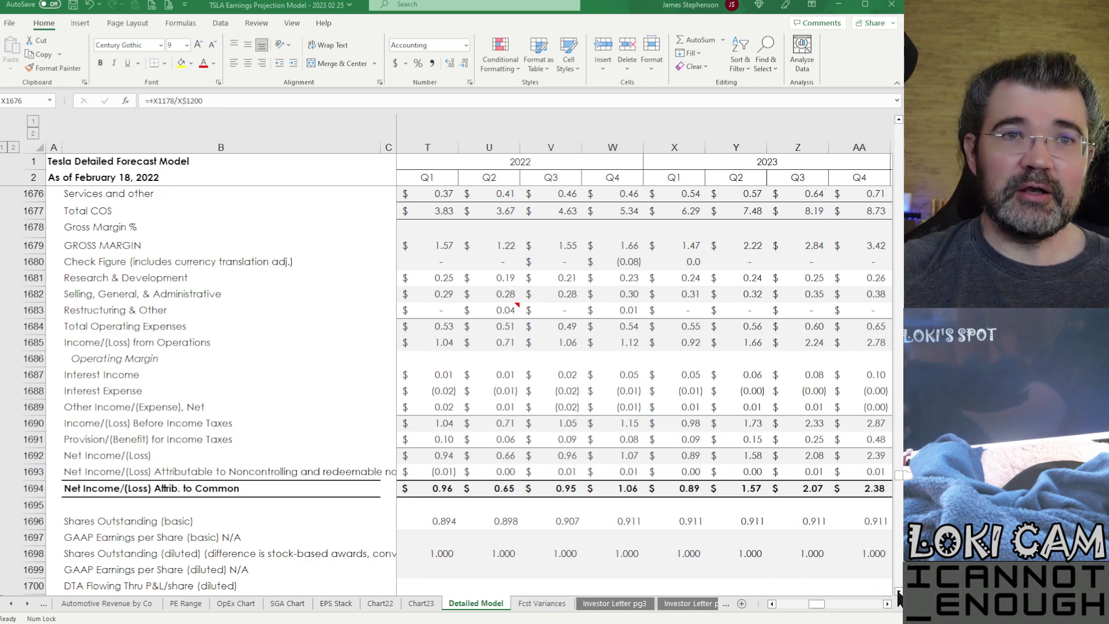
- Scroll the Detailed Model sheet down to row 1702, Data for EPS Stacked Bar Chart
drag(899, 593, 899, 593)
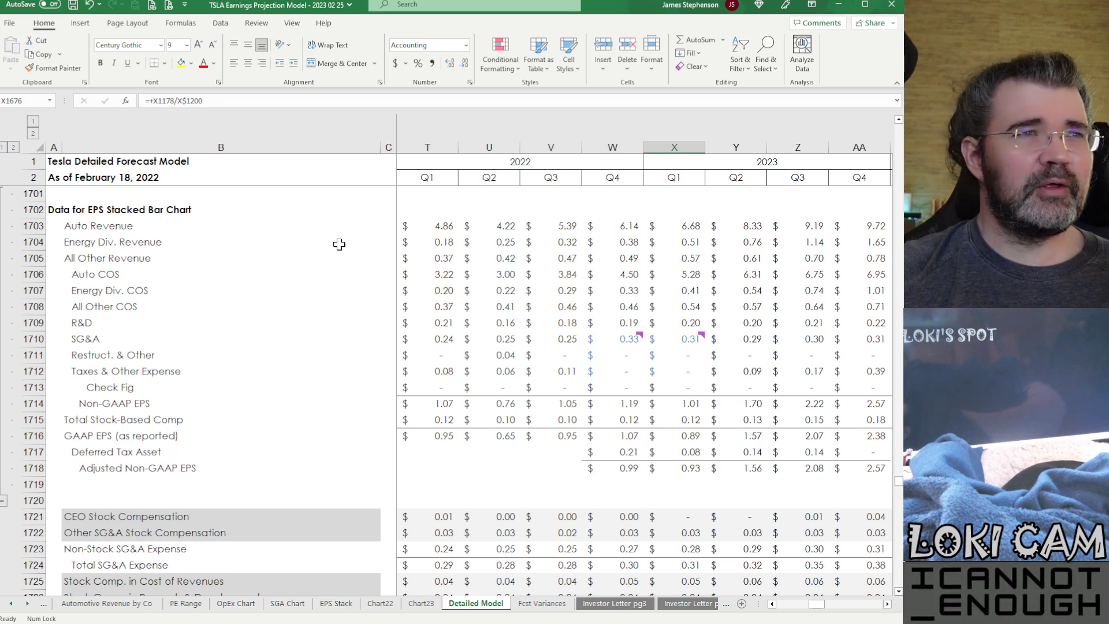
- Select the stock compensation rows and inspect the Q4 2022 and Q1 2023 total stock-compensation formulas
click(31, 371)
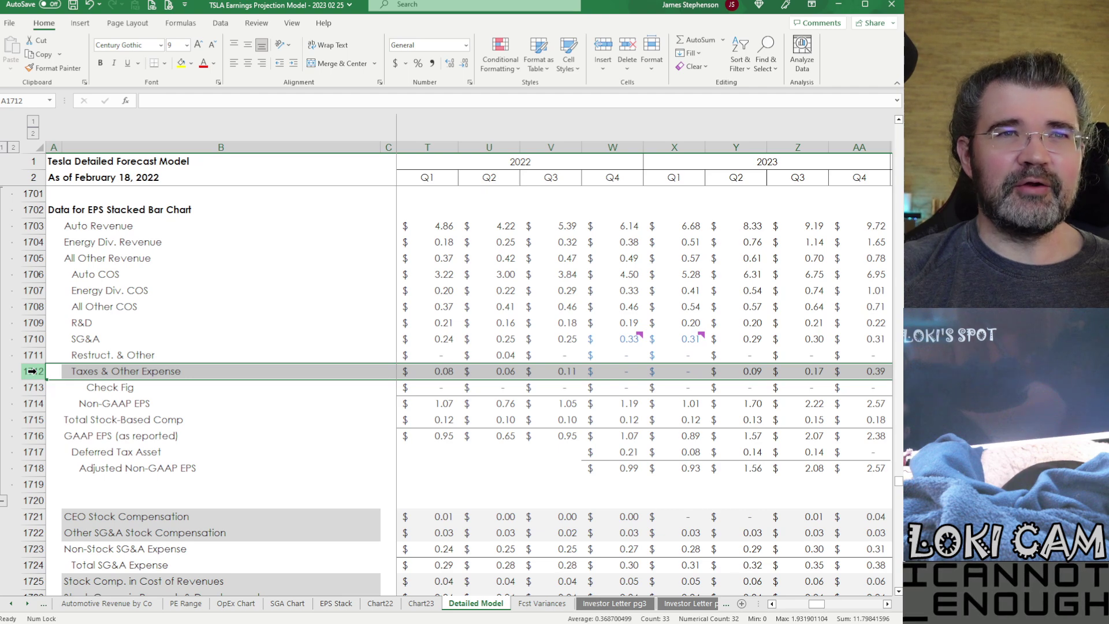
scroll(677, 406, down, 4)
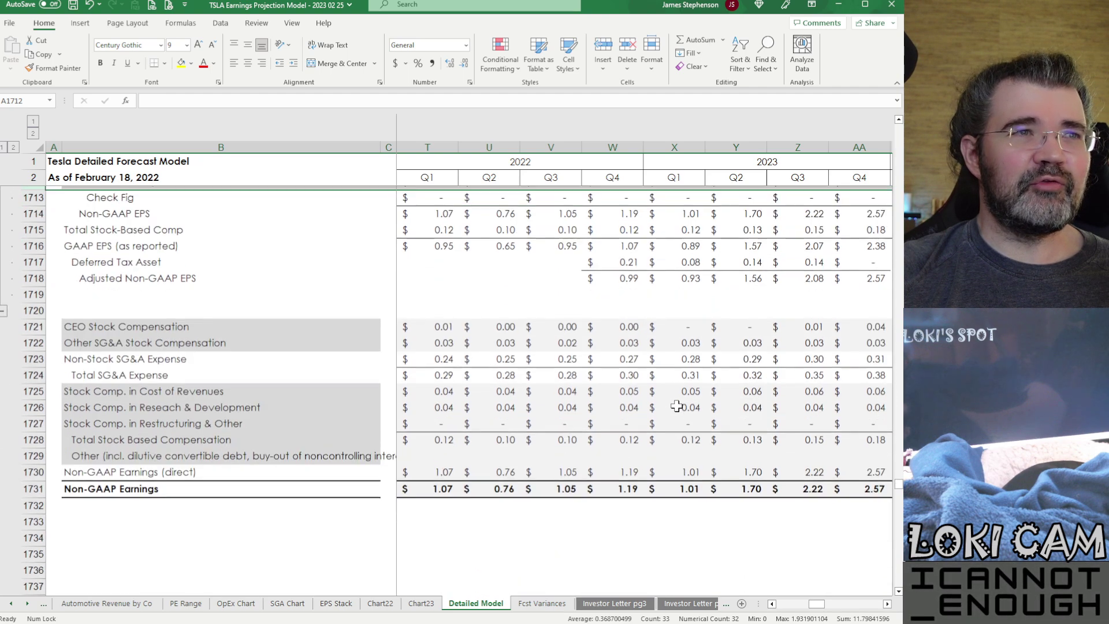
scroll(677, 406, down, 1)
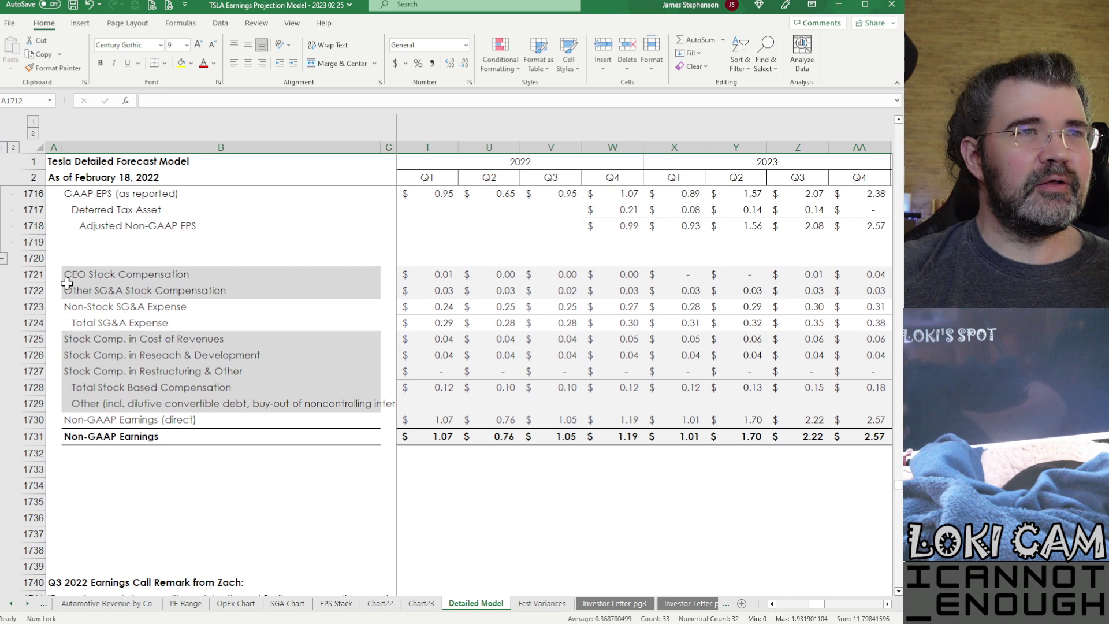
drag(34, 274, 60, 437)
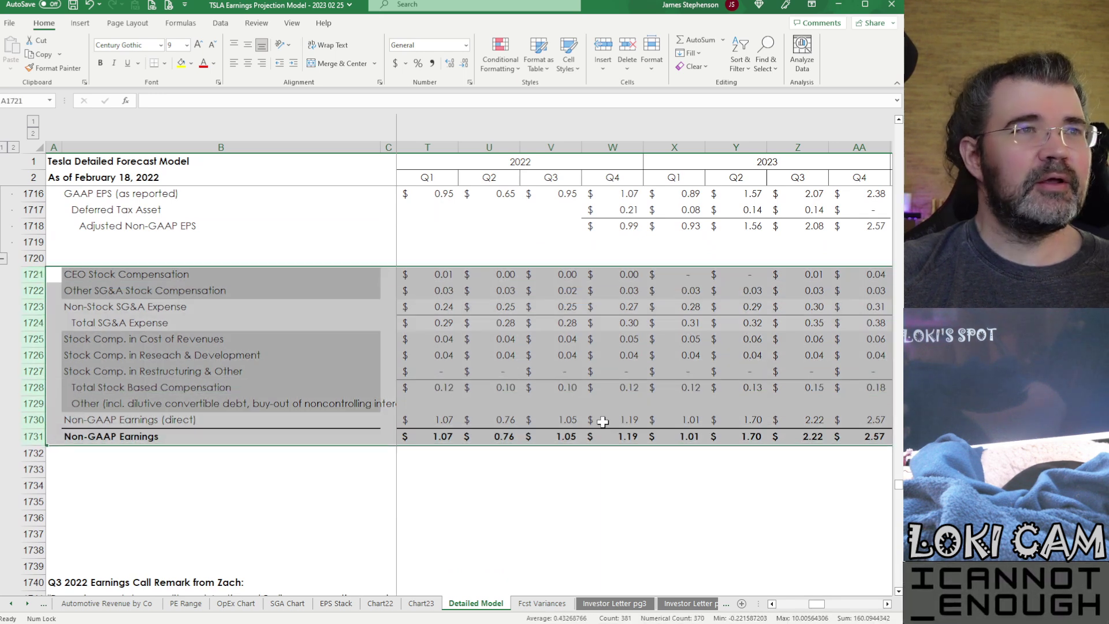
click(609, 386)
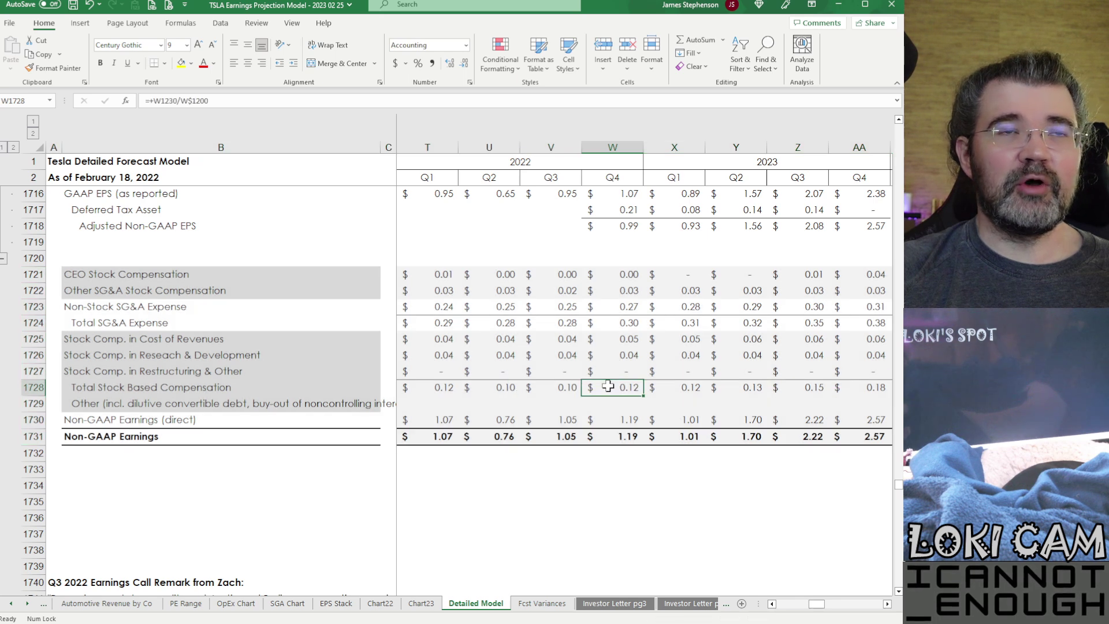
click(680, 385)
scroll(678, 471, up, 1)
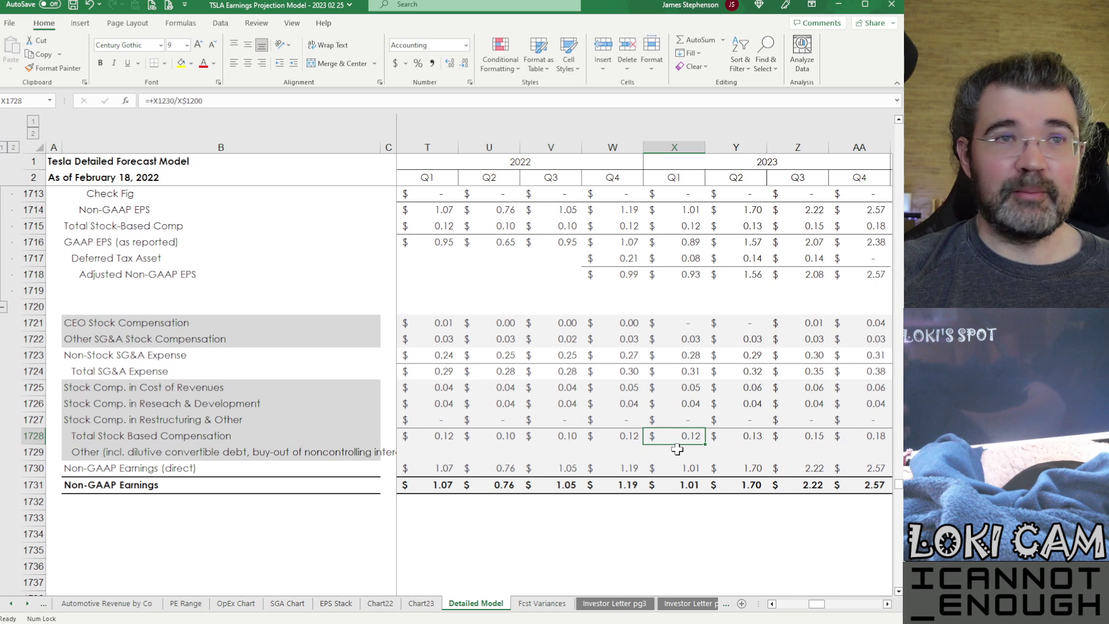
- Read the Q1 2023 R&D, cost of revenues, SG&A, CEO stock compensation and Non-GAAP Earnings formulas
click(674, 405)
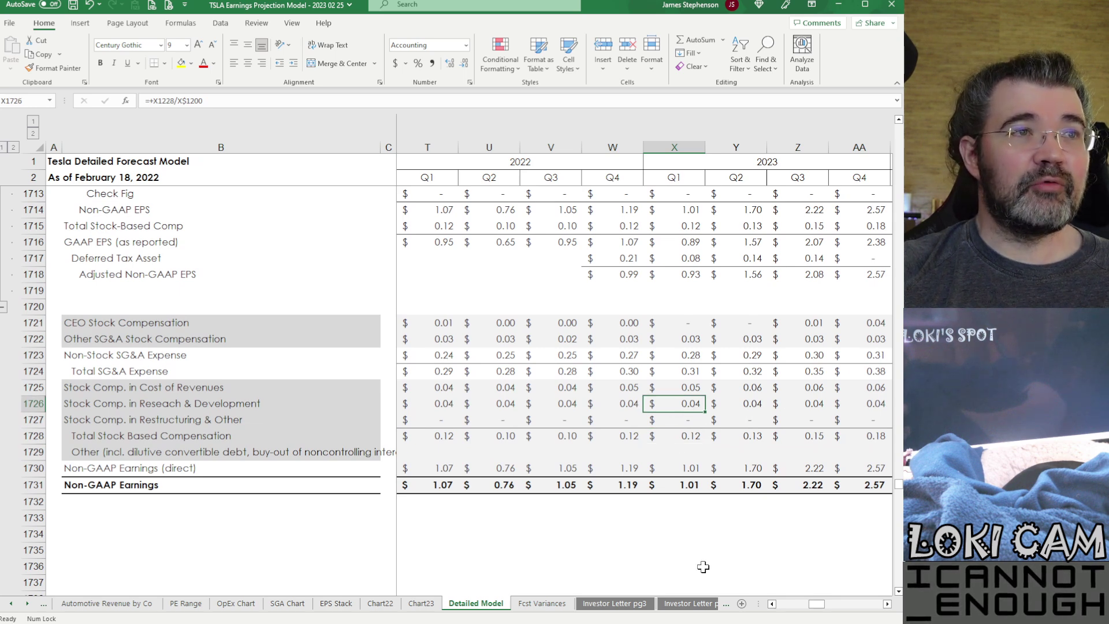
key(Up)
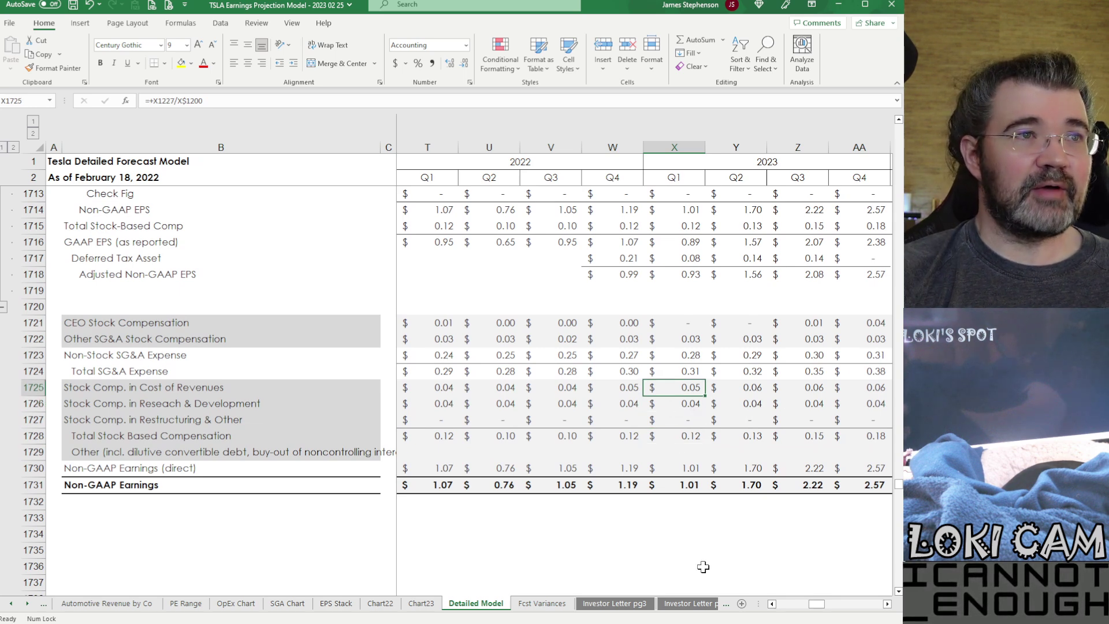
key(Up)
key(Up)
key(Up)
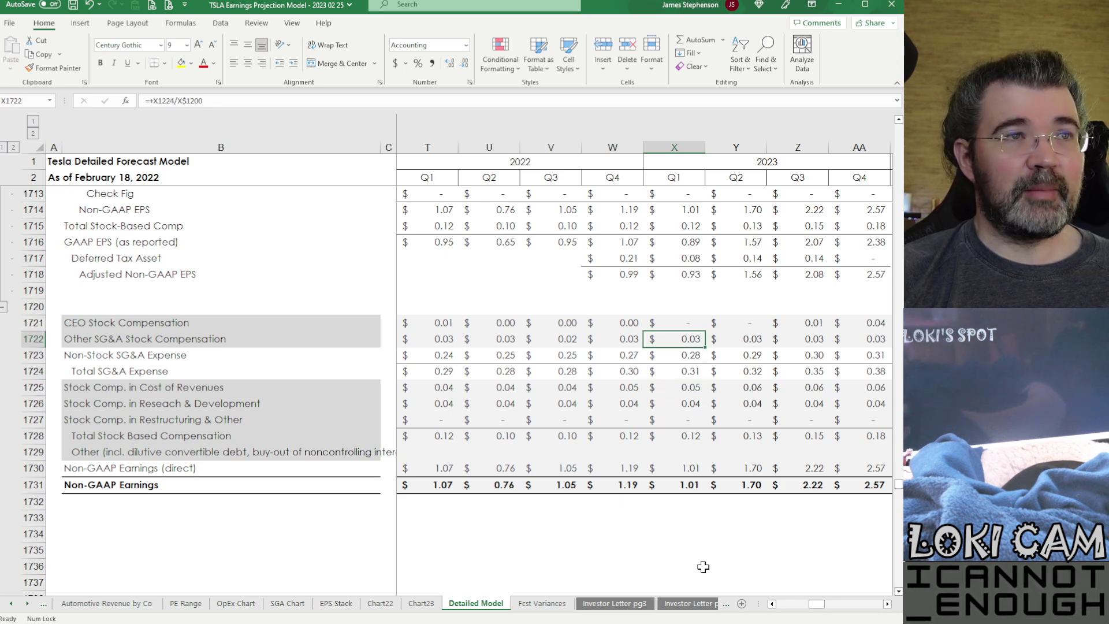
key(Up)
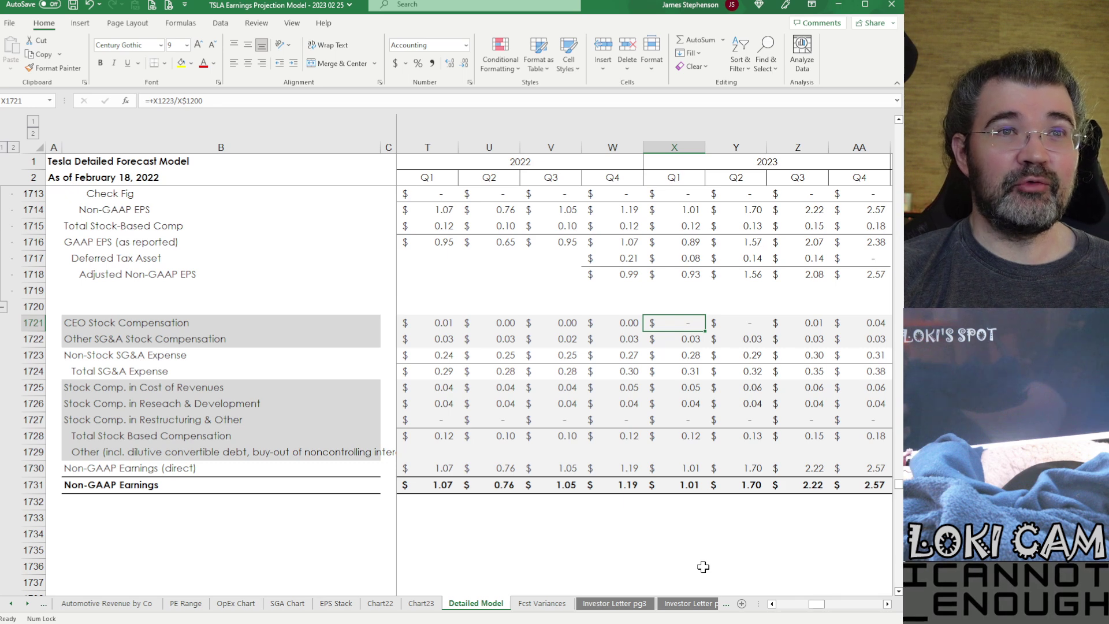
key(Down)
key(Down)
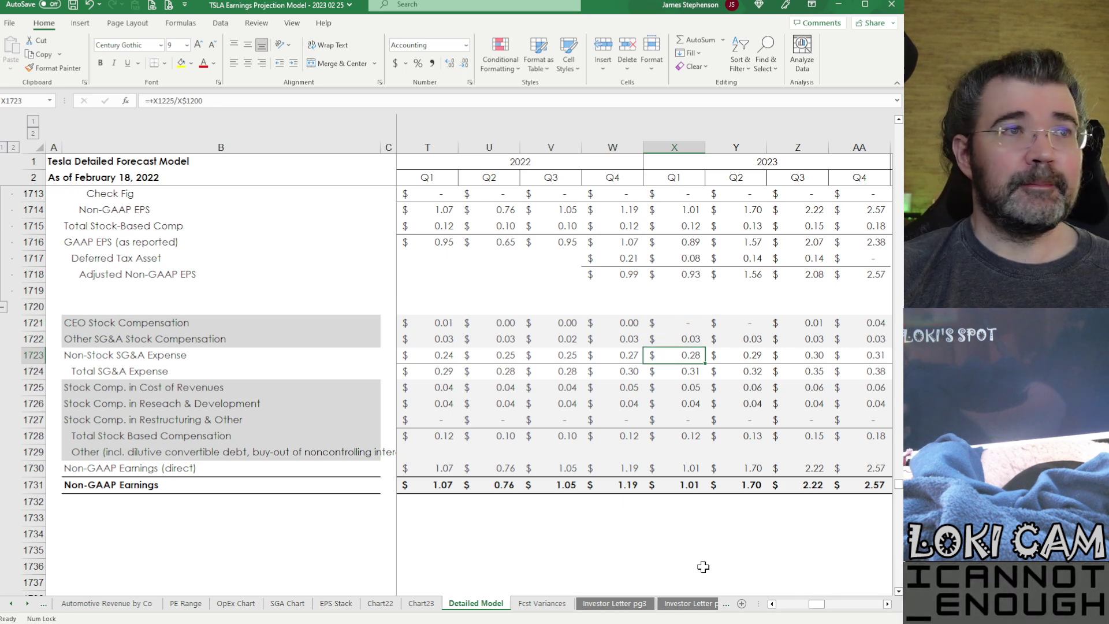
key(Down)
key(Down)
key(Down)
key(Down)
key(Down)
key(Down)
key(Down)
key(Down)
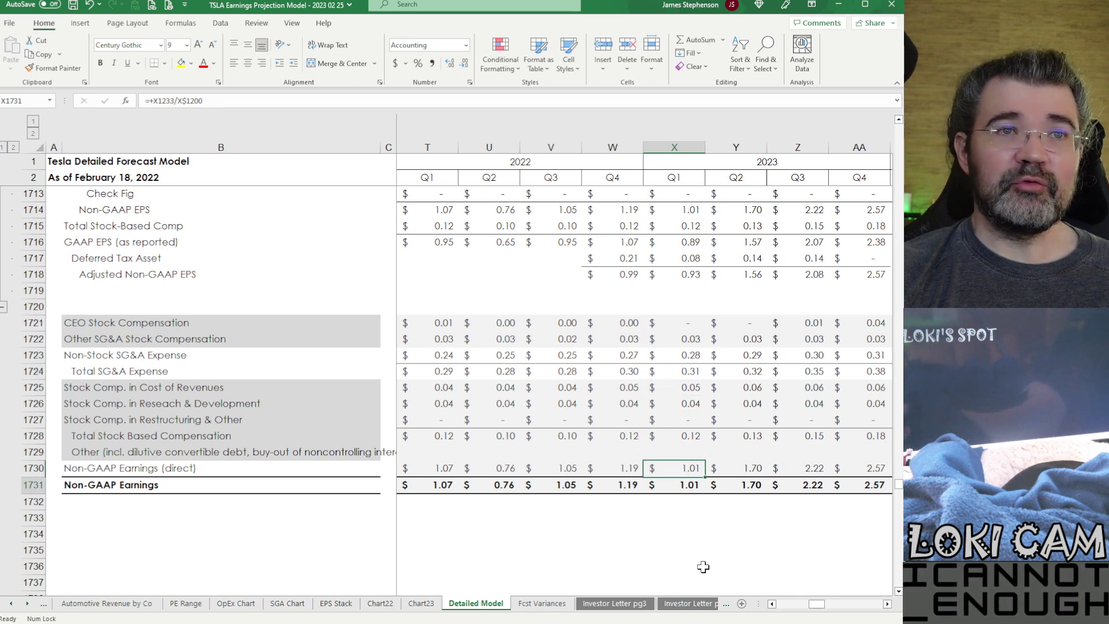
key(Down)
- Read the W1710 formula comment and select the SG&A row 1710
scroll(627, 487, down, 2)
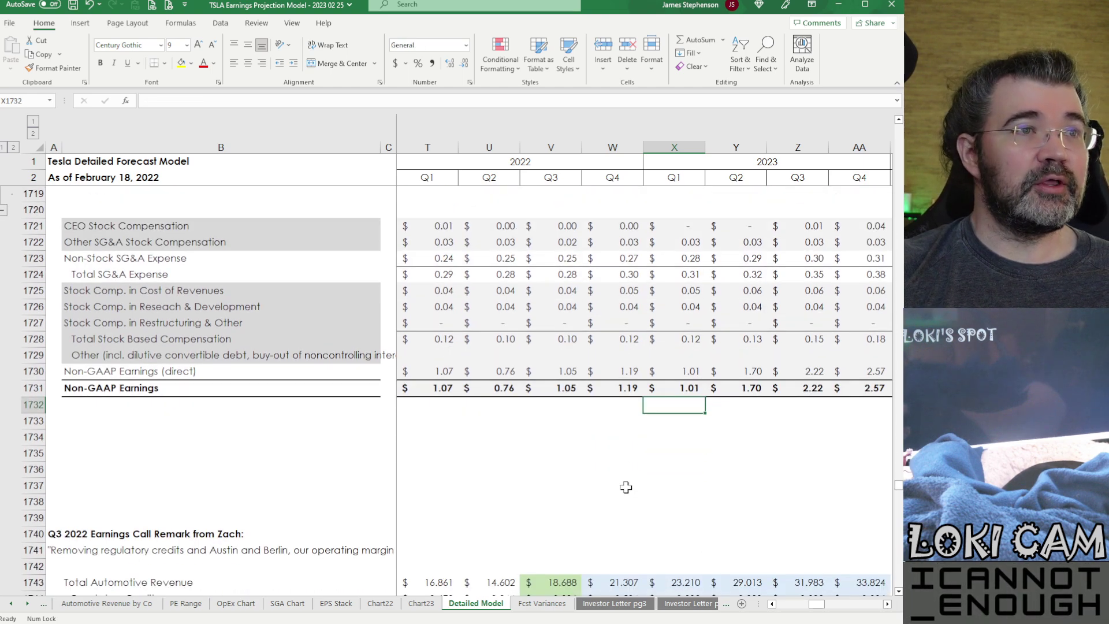
scroll(626, 487, up, 7)
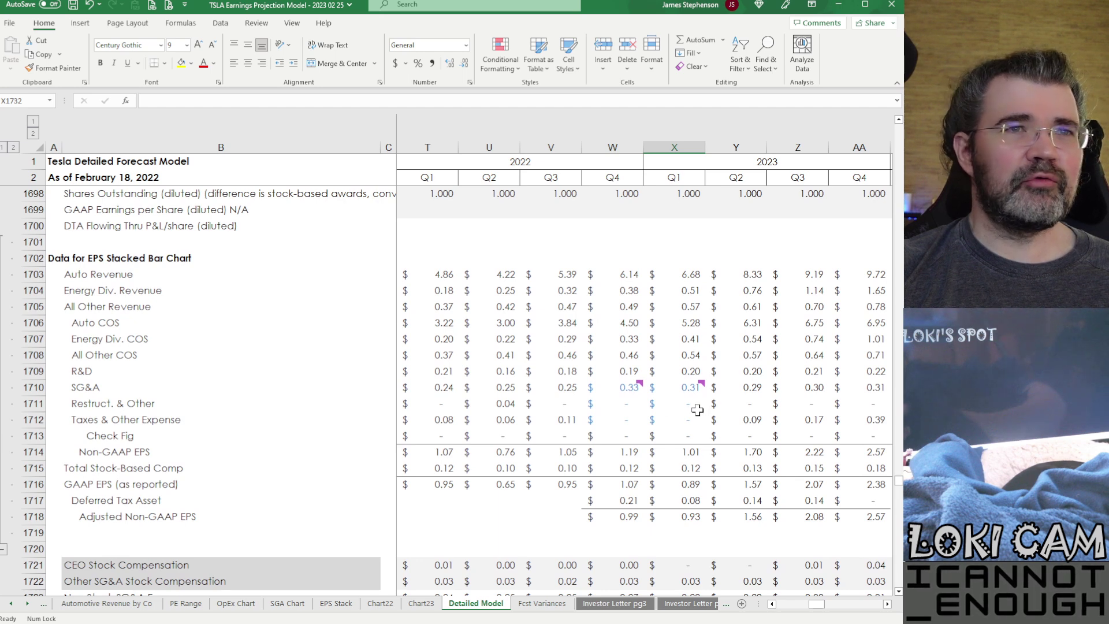
mouse_move(621, 390)
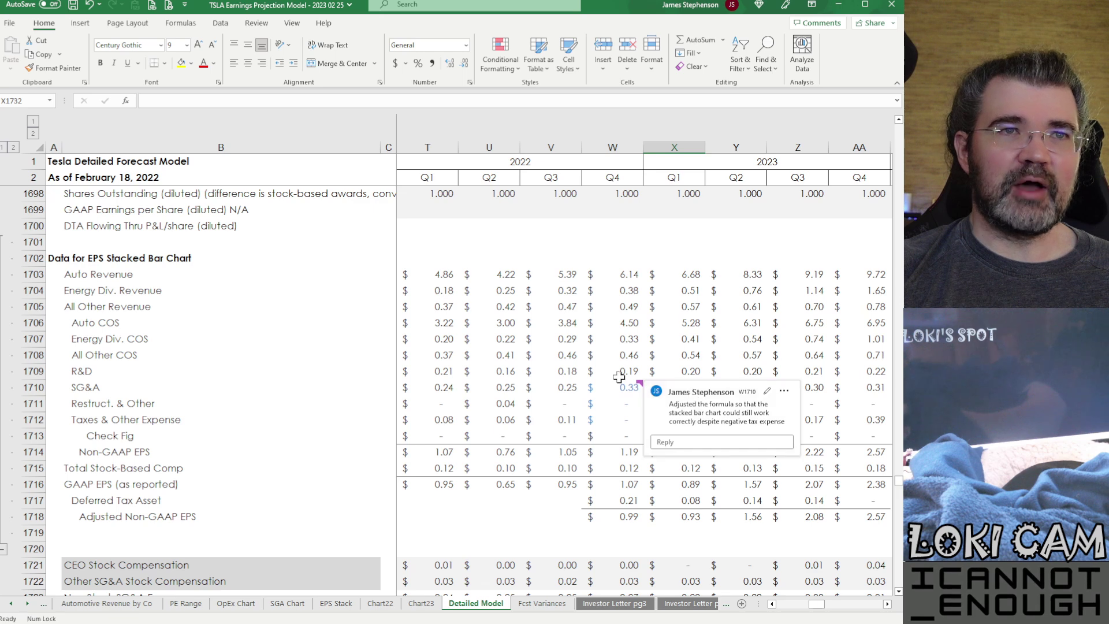
click(40, 387)
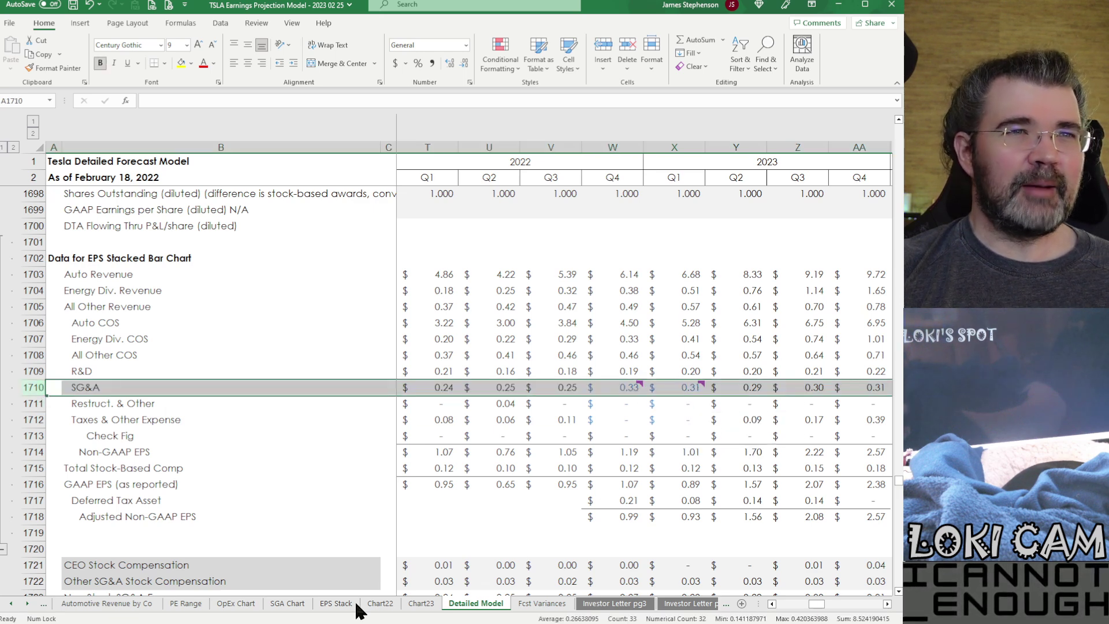
- Compare with the EPS Stack chart, then check X1710's comment and Q1 2023 Taxes & Other Expense
click(333, 605)
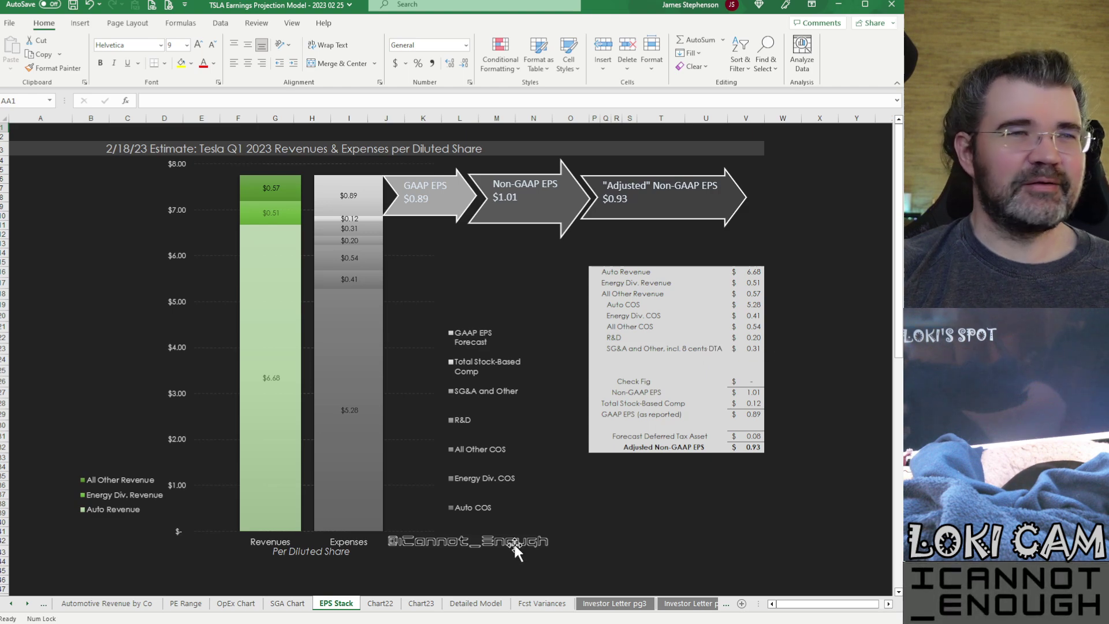
click(474, 603)
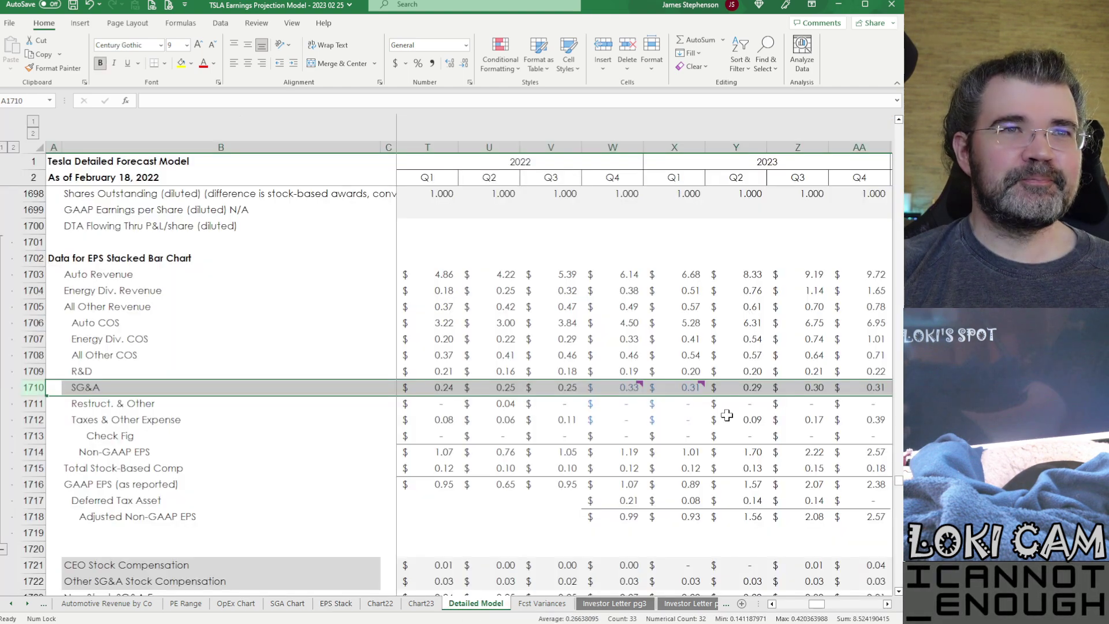
mouse_move(685, 387)
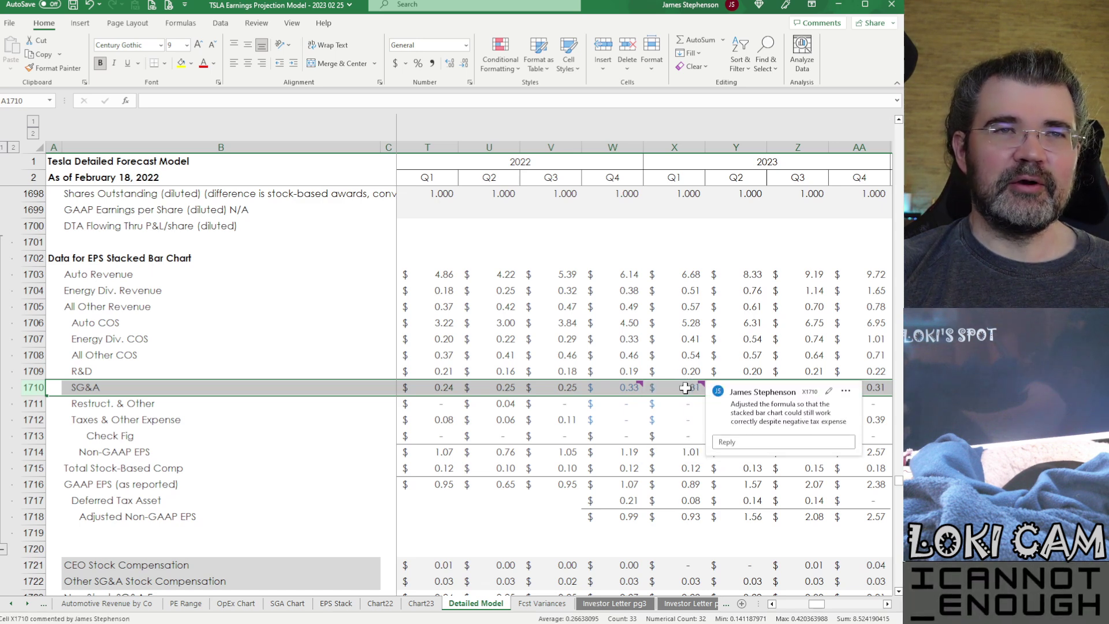
click(671, 420)
mouse_move(633, 390)
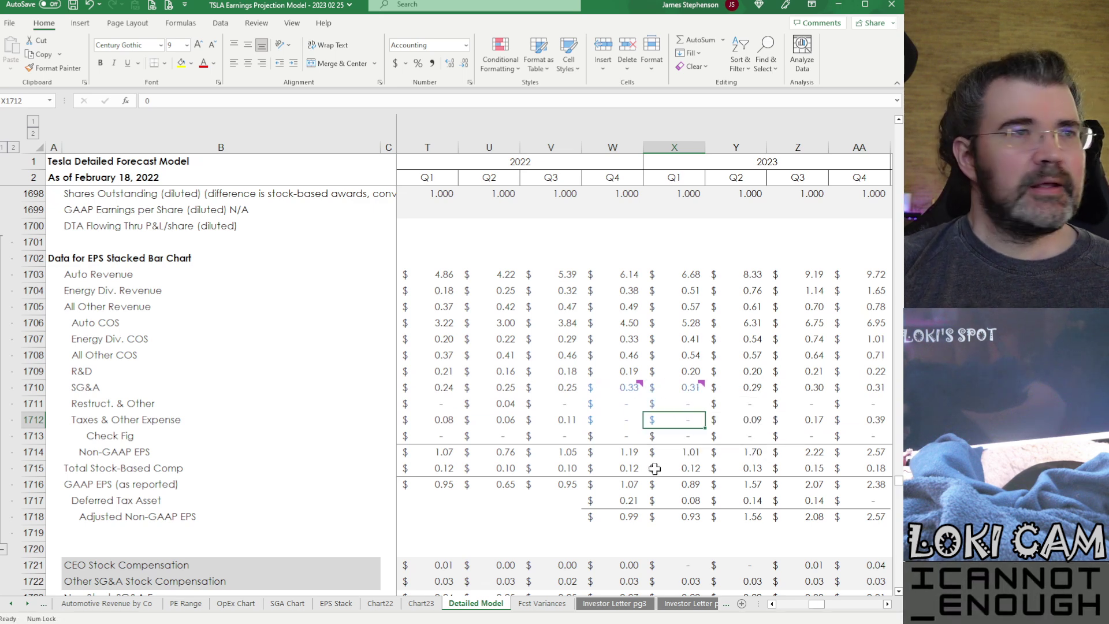
- Select the row 1740 heading and read the Q3 2022 earnings-call quote in A1741
scroll(654, 468, down, 14)
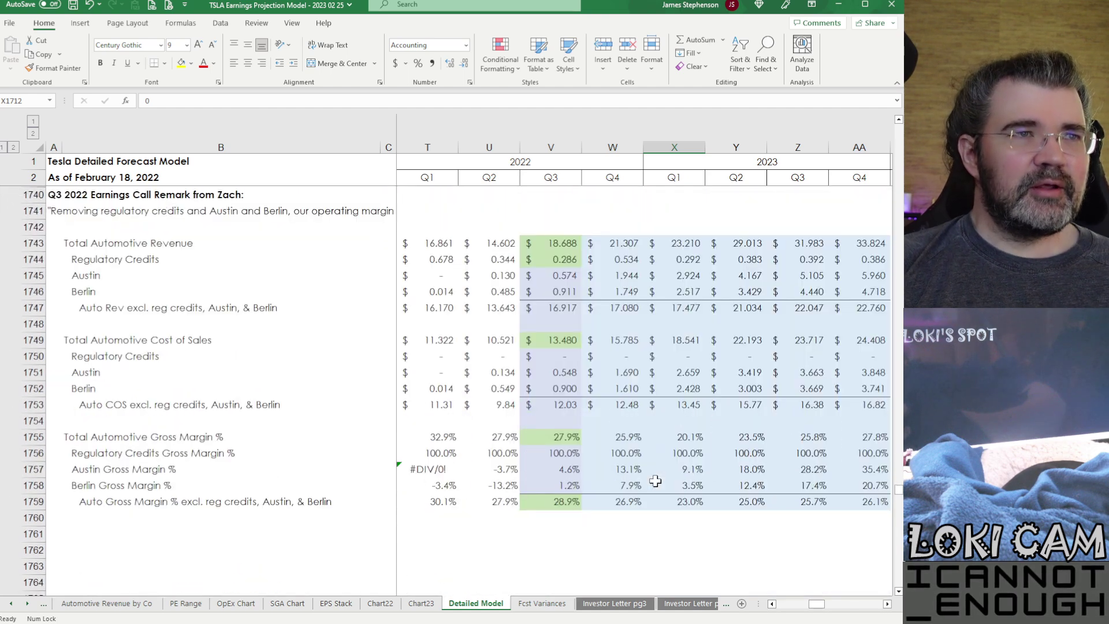
scroll(654, 481, up, 1)
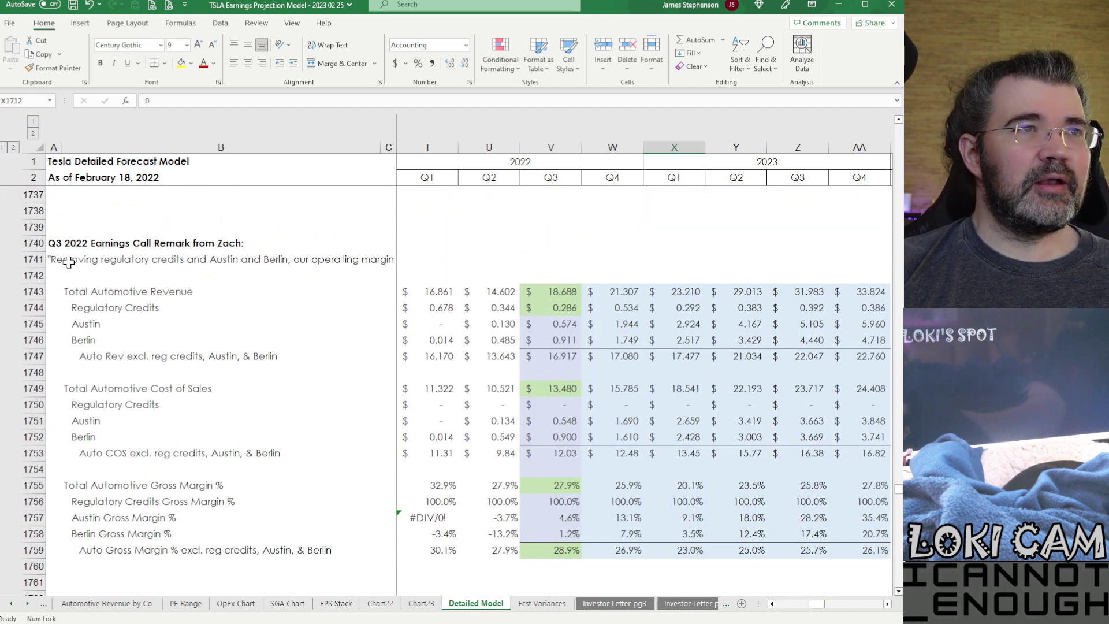
click(23, 242)
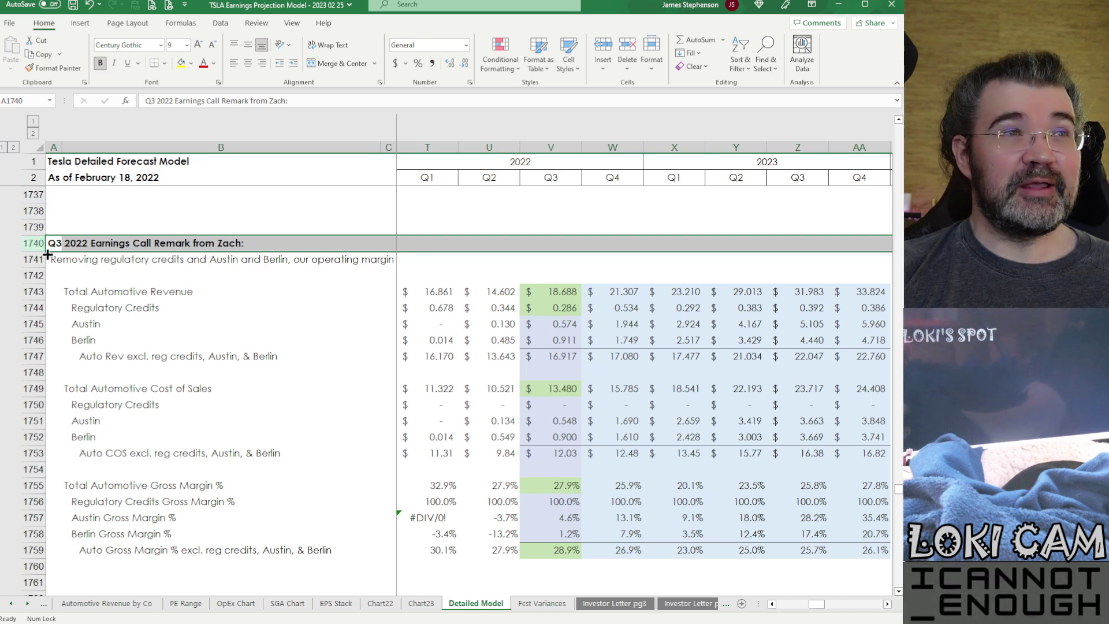
click(52, 259)
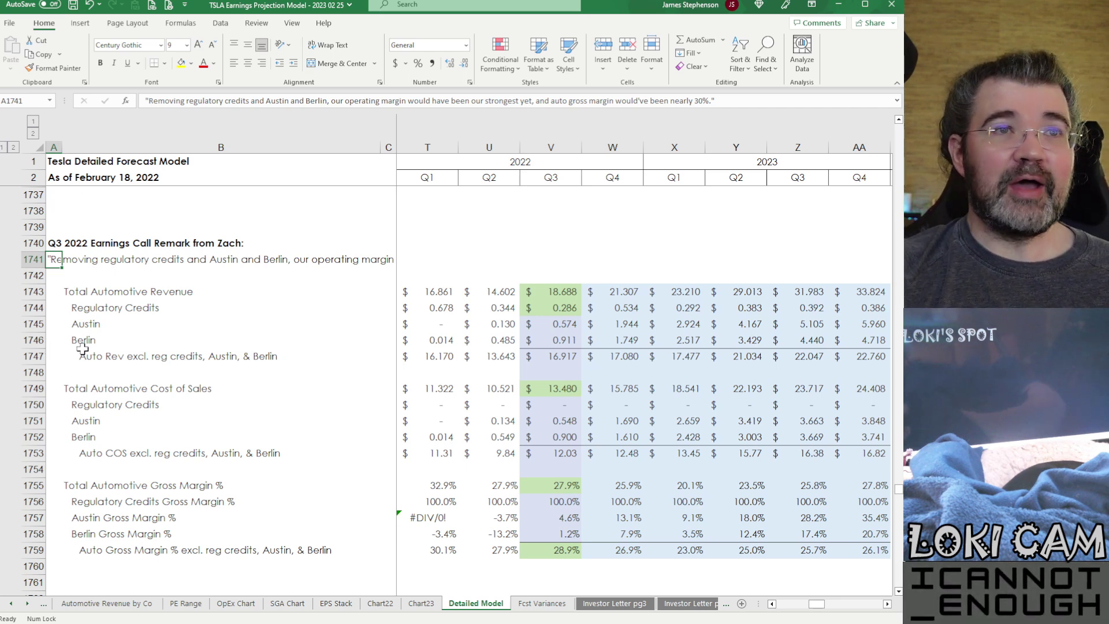
click(557, 291)
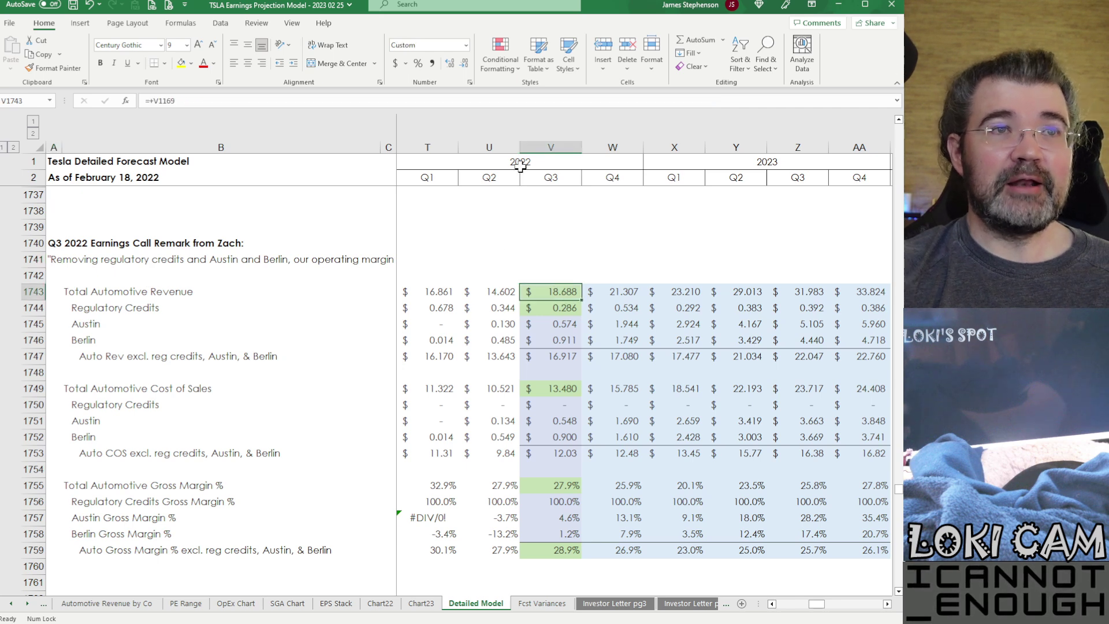
key(Down)
key(Down)
key(Down)
key(Down)
key(Down)
key(Down)
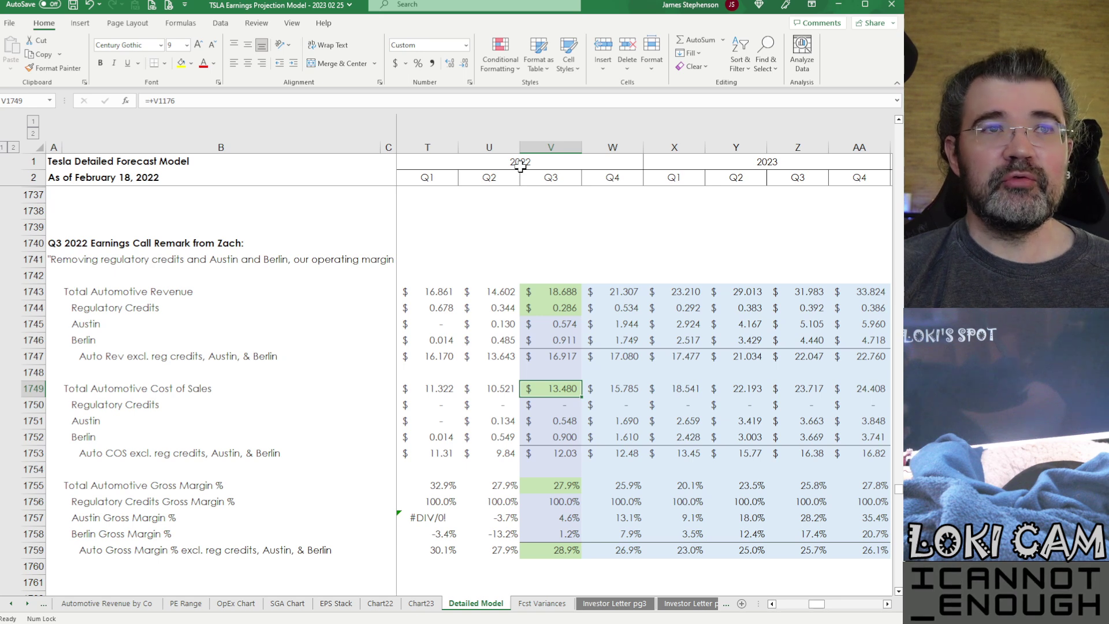
key(Up)
key(Up)
key(Up)
key(Up)
key(Up)
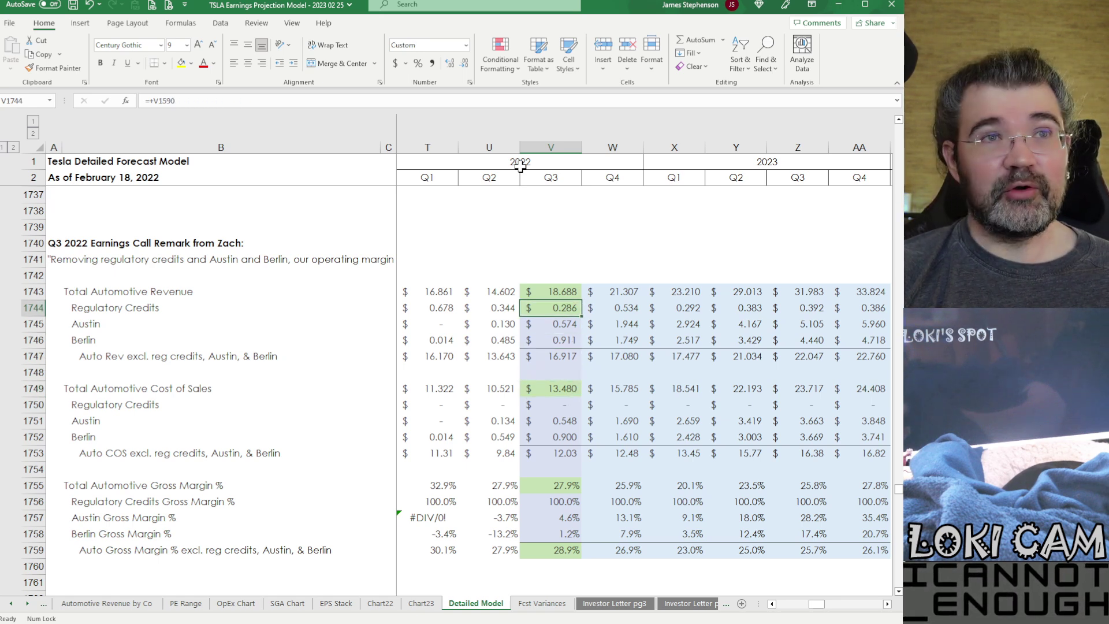
key(Up)
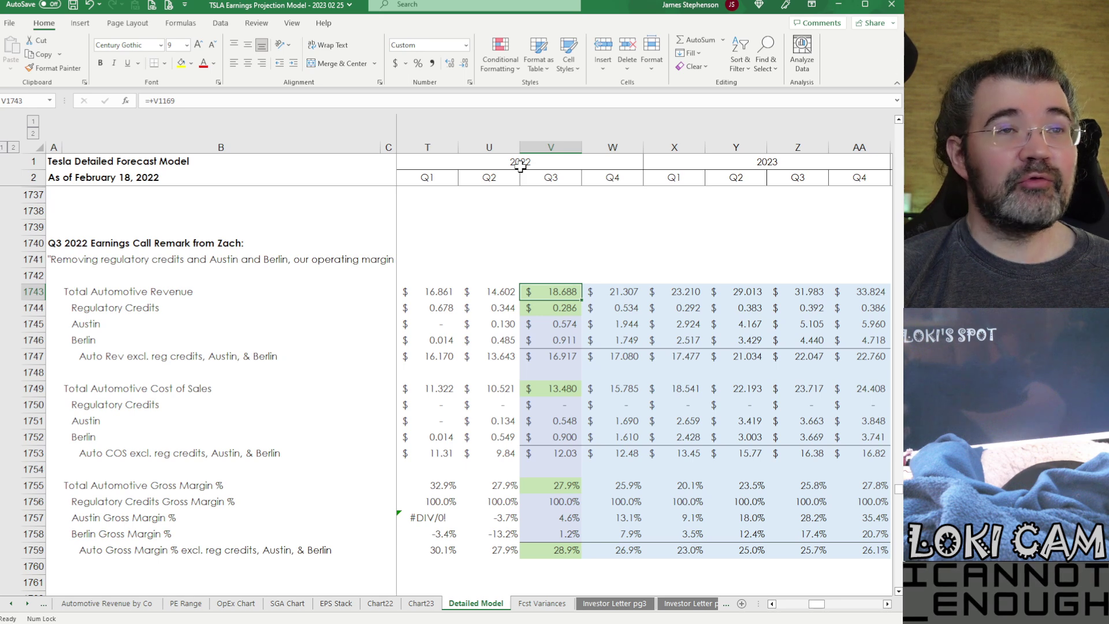
key(Down)
key(Down)
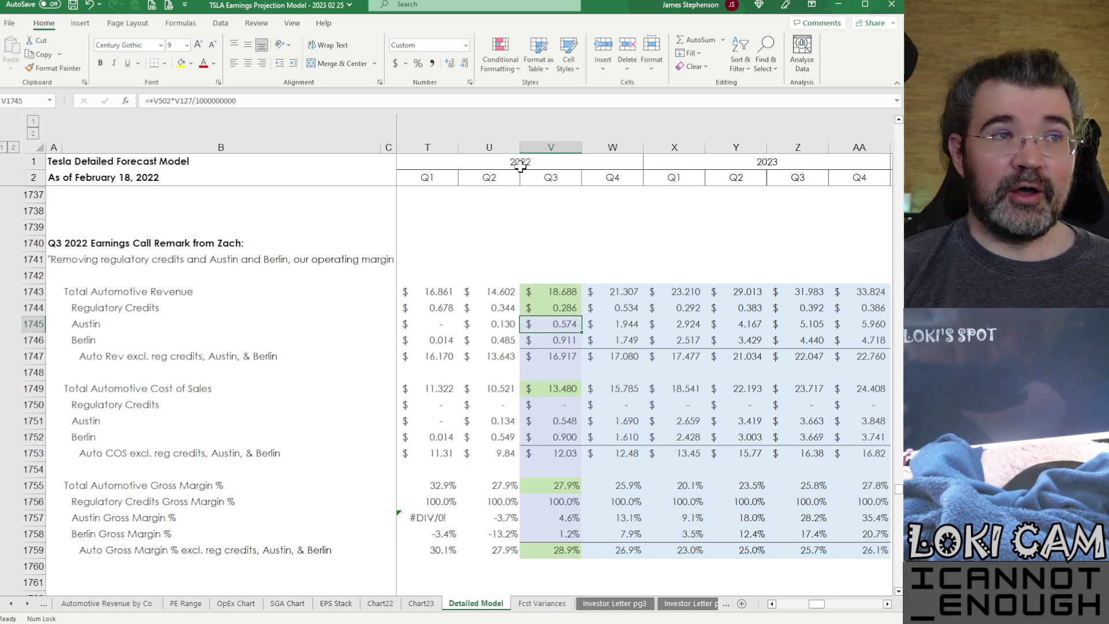
key(Down)
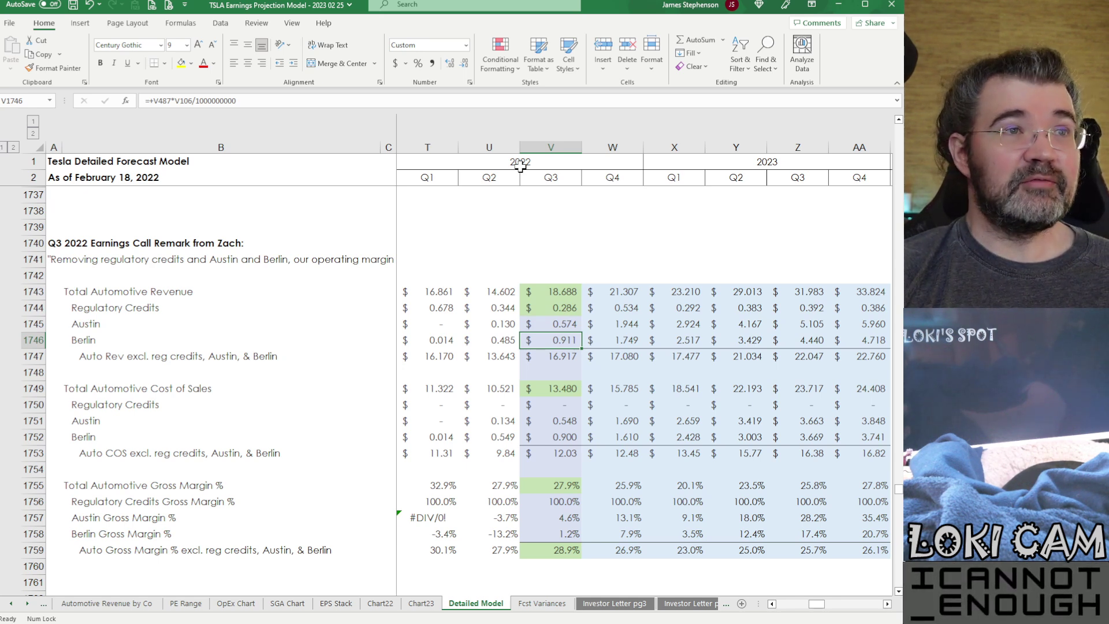
click(61, 261)
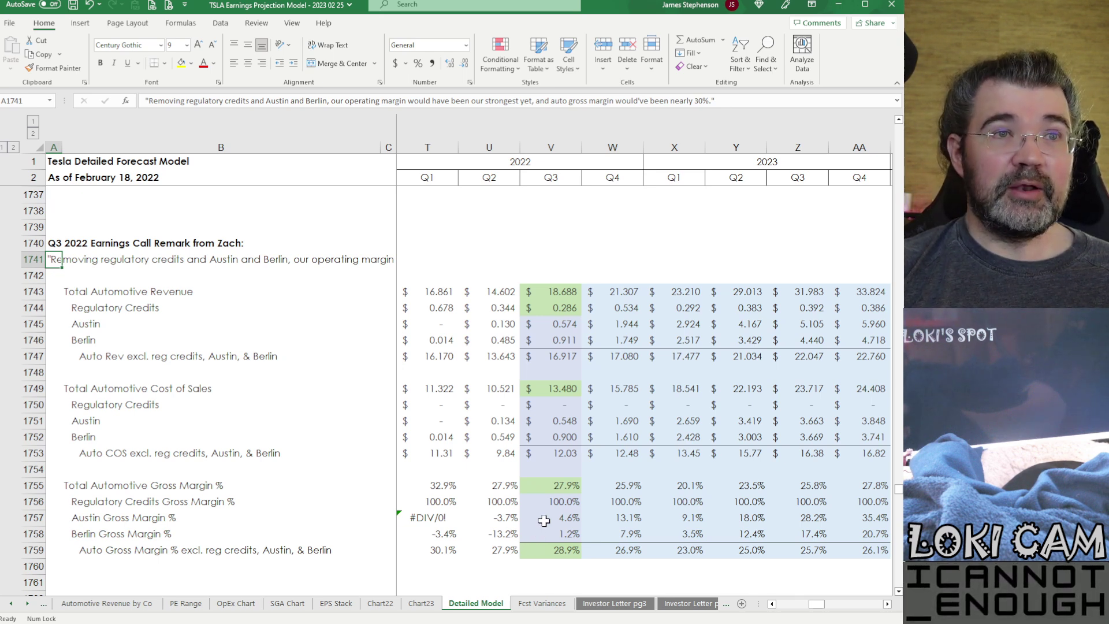
drag(543, 521, 545, 534)
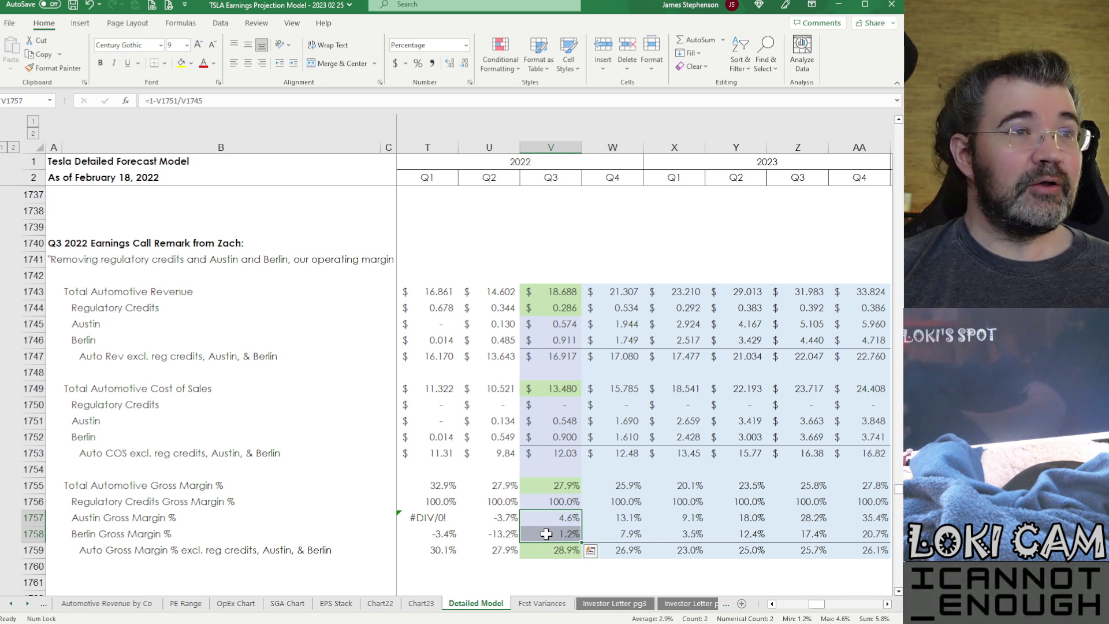
click(546, 552)
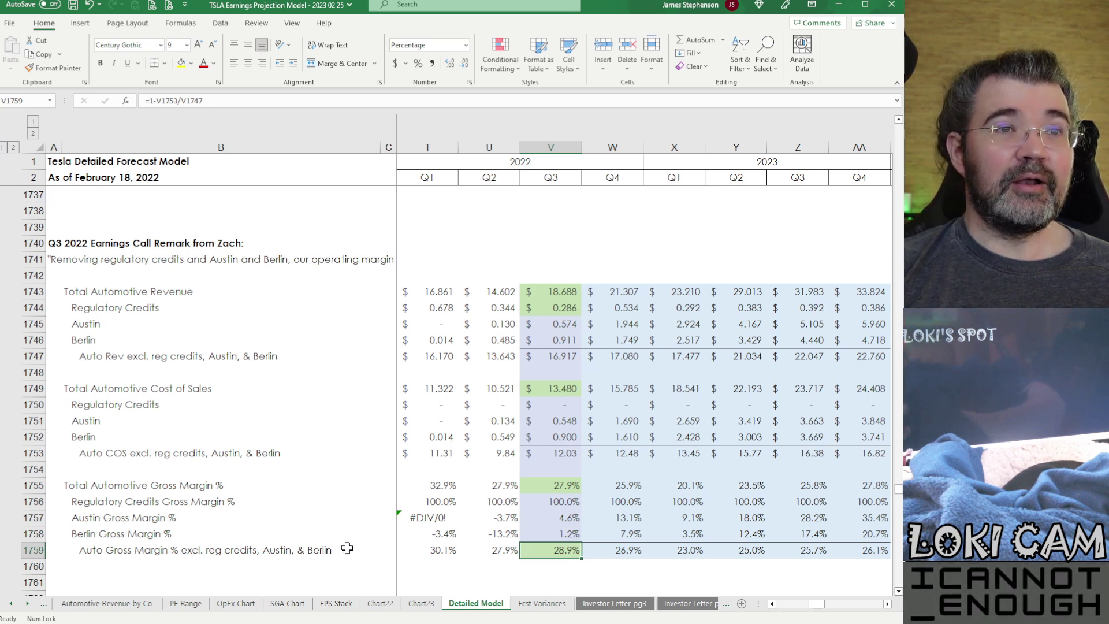
click(103, 262)
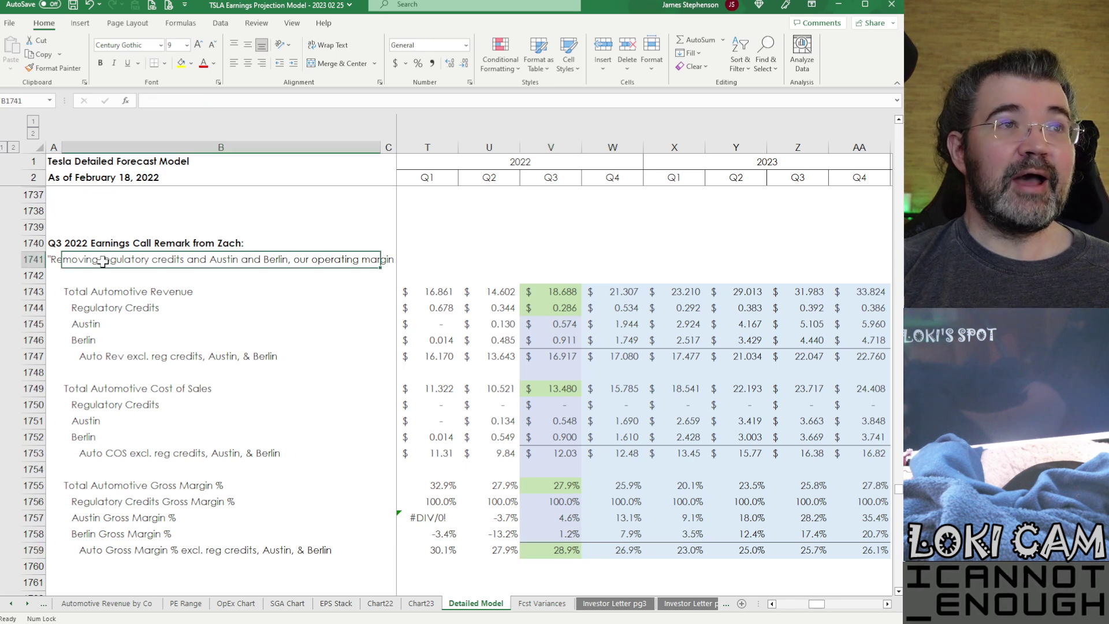
click(54, 261)
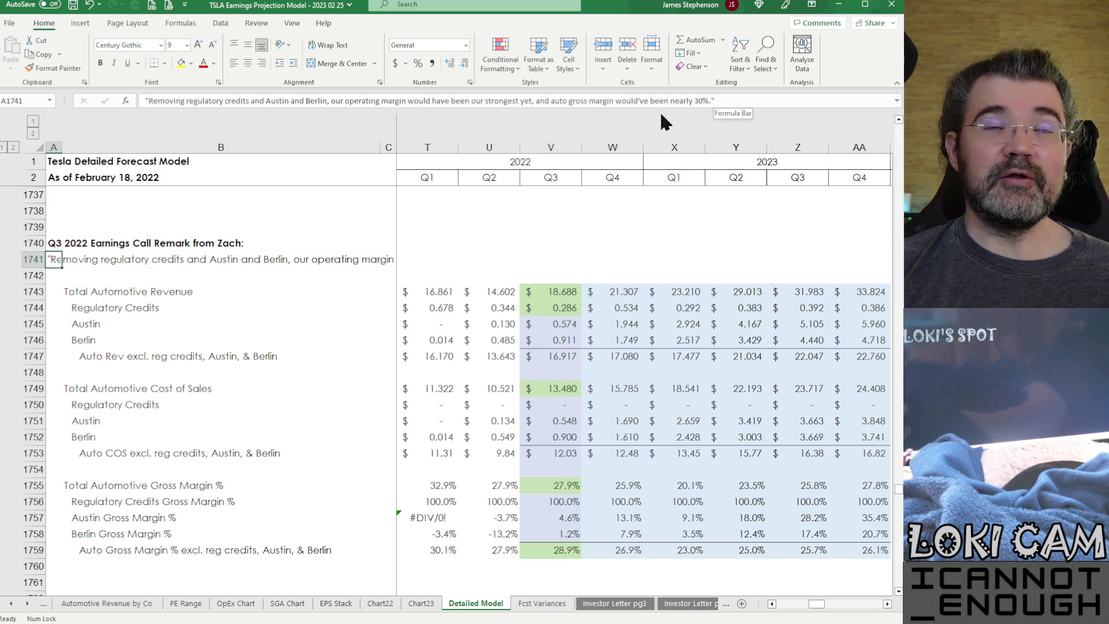
click(563, 549)
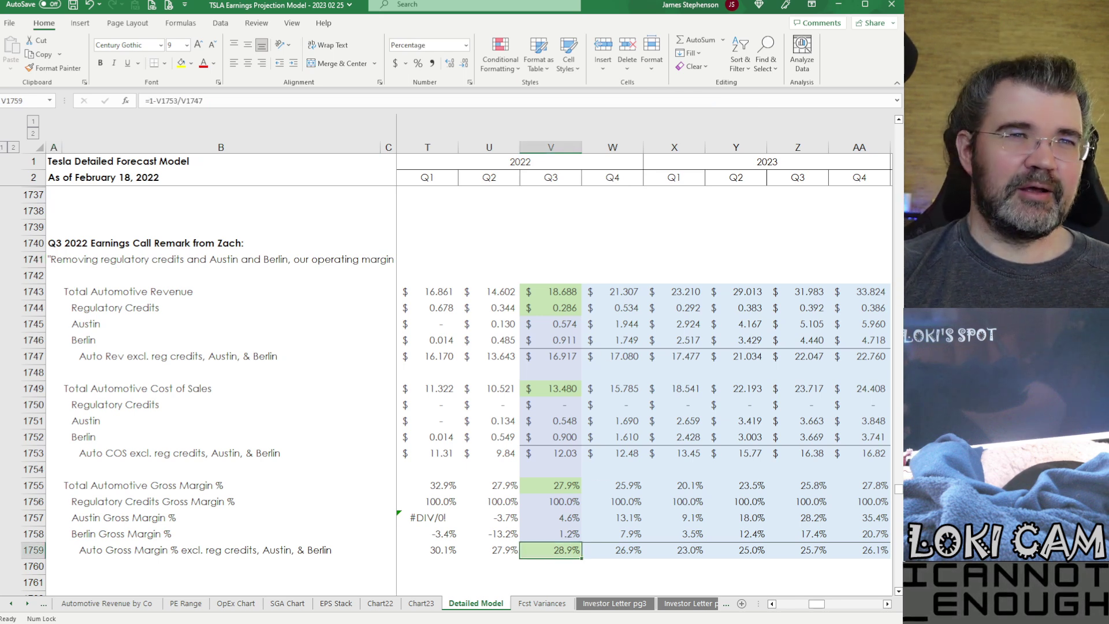
drag(552, 533, 551, 517)
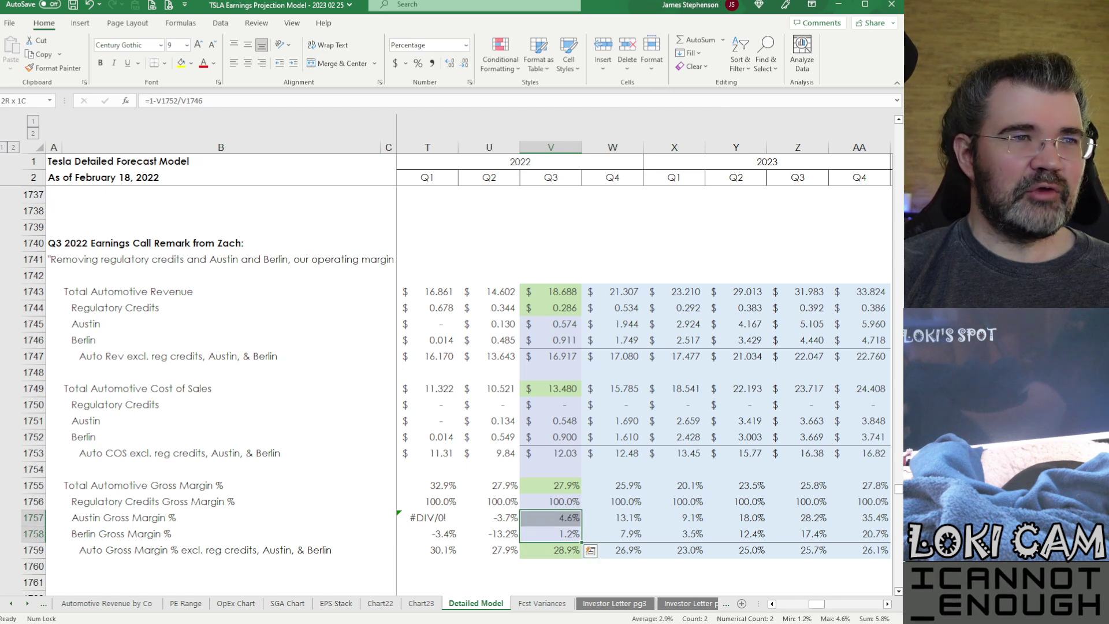
key(Up)
key(Up)
key(Up)
key(Up)
key(Up)
key(Up)
key(Up)
key(Up)
key(Up)
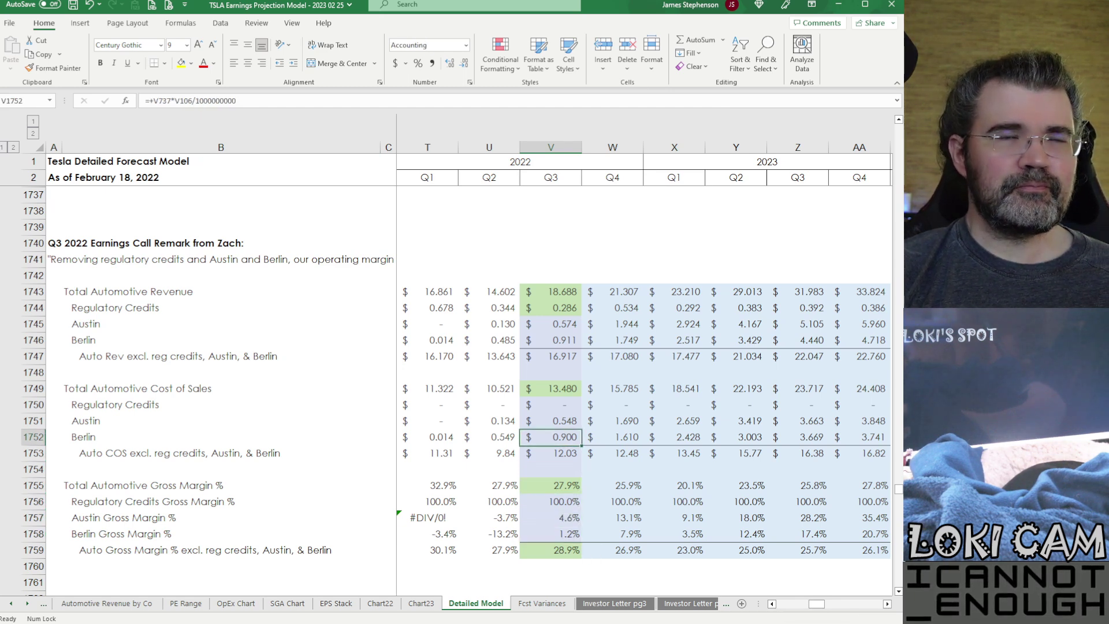
key(Up)
key(Up)
key(Up)
key(Up)
key(Up)
key(Up)
key(Up)
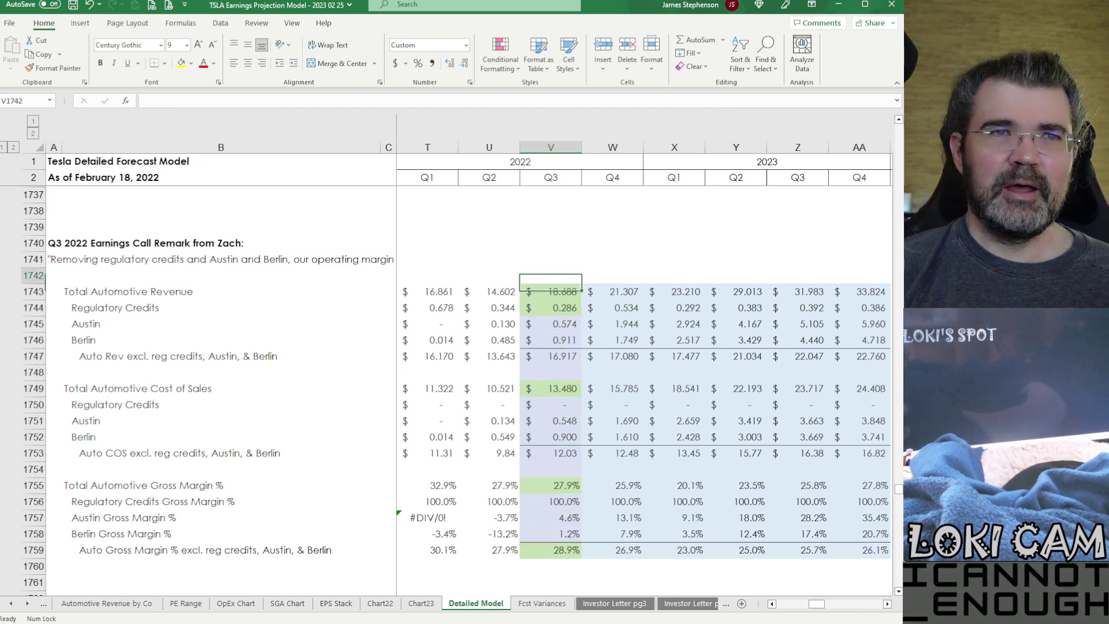
key(Down)
key(Down)
key(Down)
key(Down)
key(Down)
key(Down)
key(Down)
key(Down)
key(Down)
key(Down)
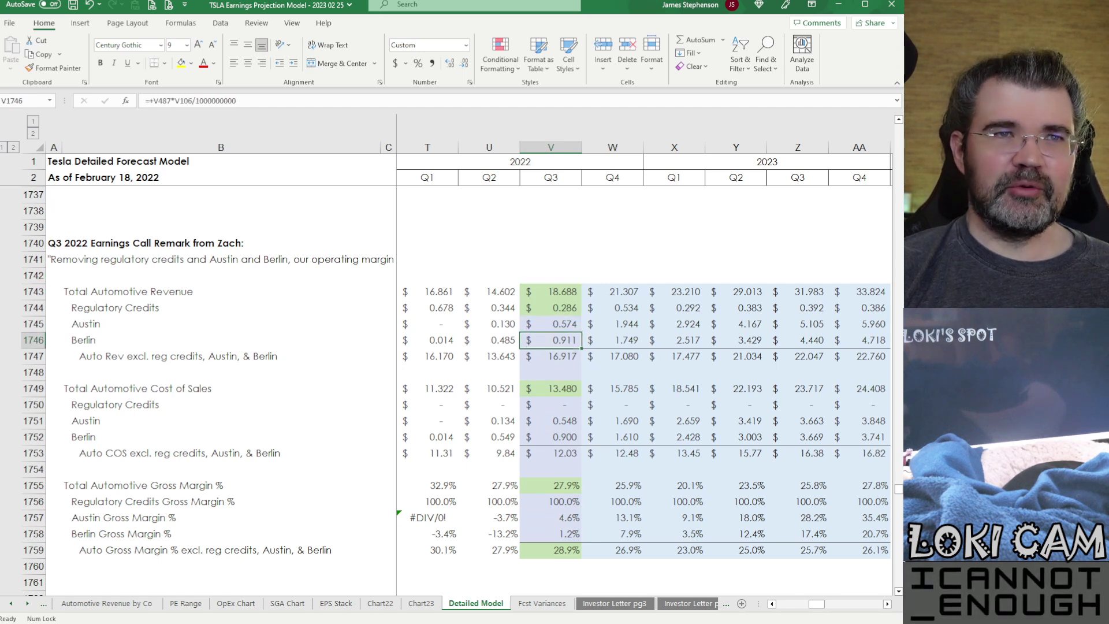
key(Down)
key(Down)
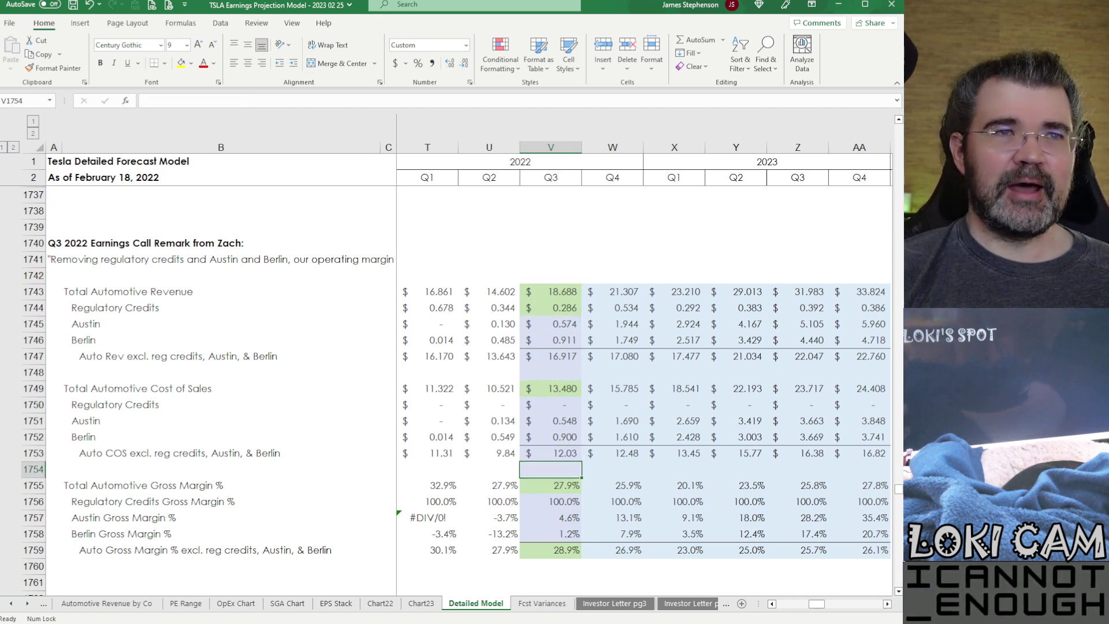
key(Down)
key(Down)
key(Down)
key(Down)
key(Down)
key(Down)
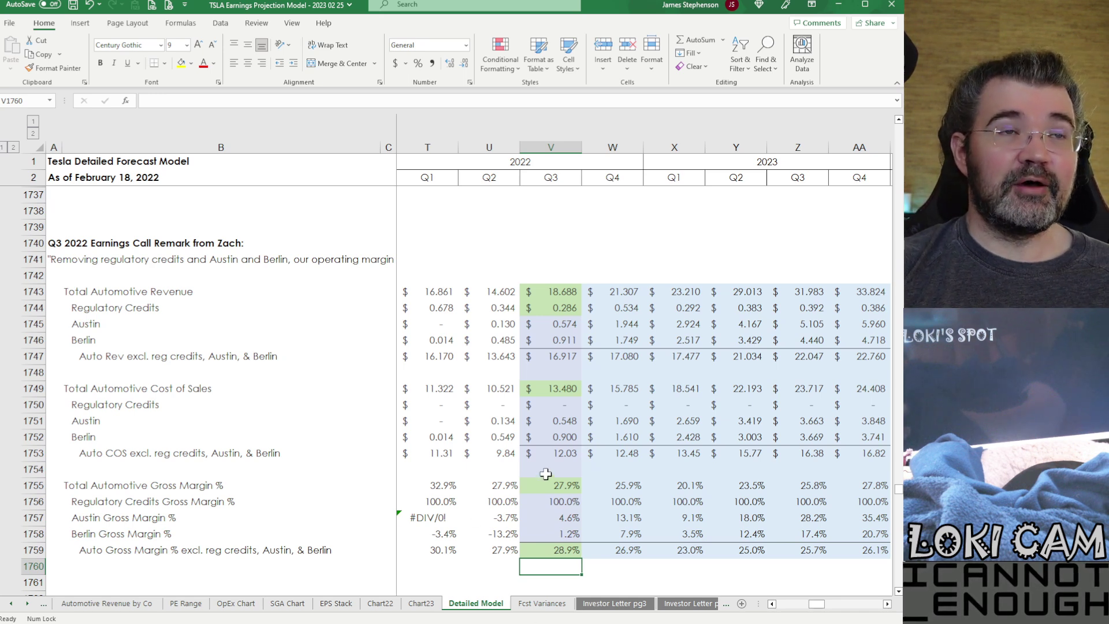
- Scroll past the Foreign Currency Translation Adjustment tables to the Yuan Index rows near row 1860
scroll(560, 471, down, 3)
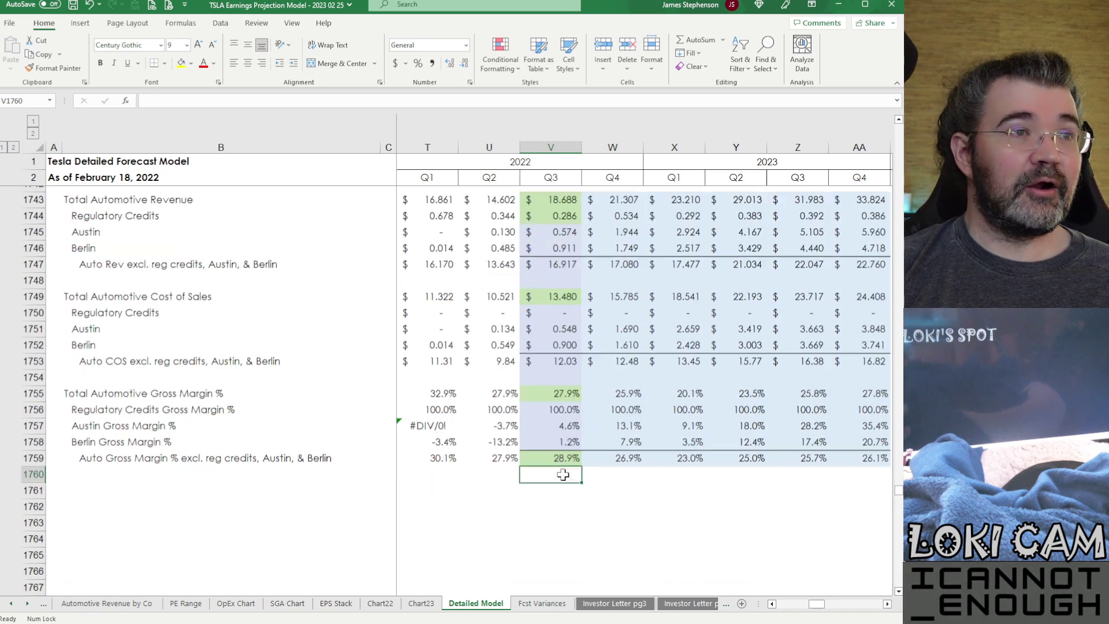
scroll(564, 474, down, 15)
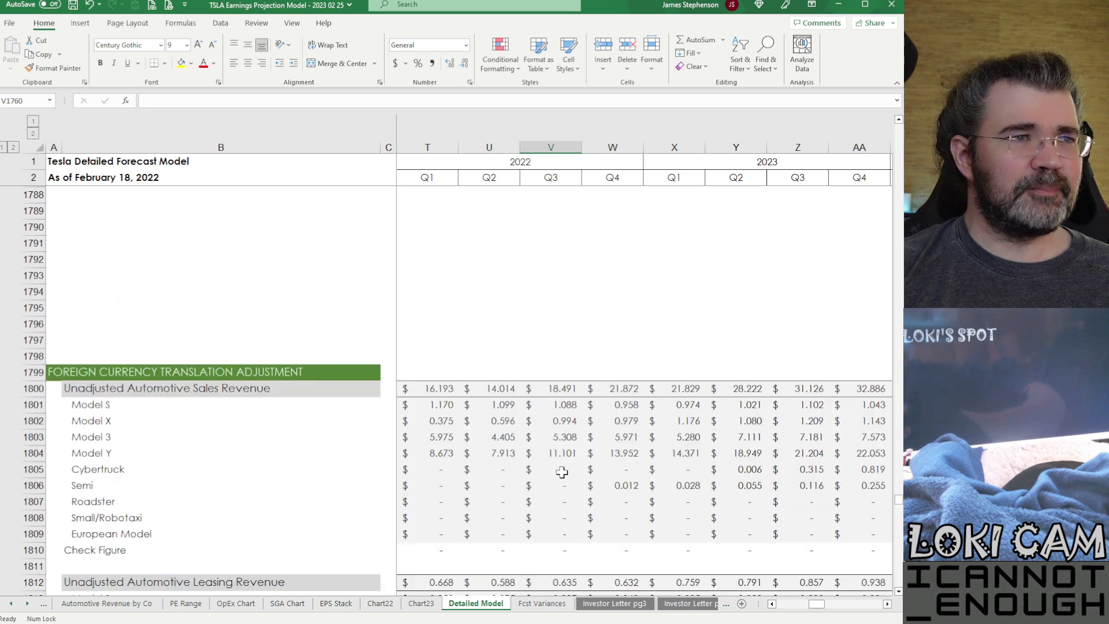
scroll(562, 472, down, 2)
scroll(561, 472, down, 1)
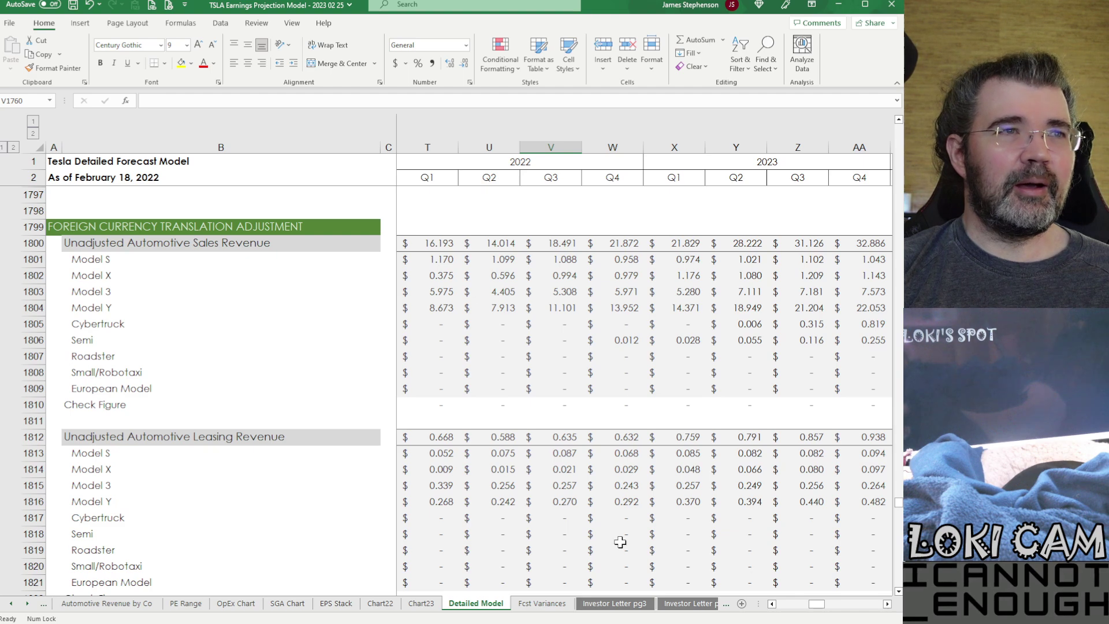
scroll(620, 540, down, 6)
scroll(637, 510, down, 1)
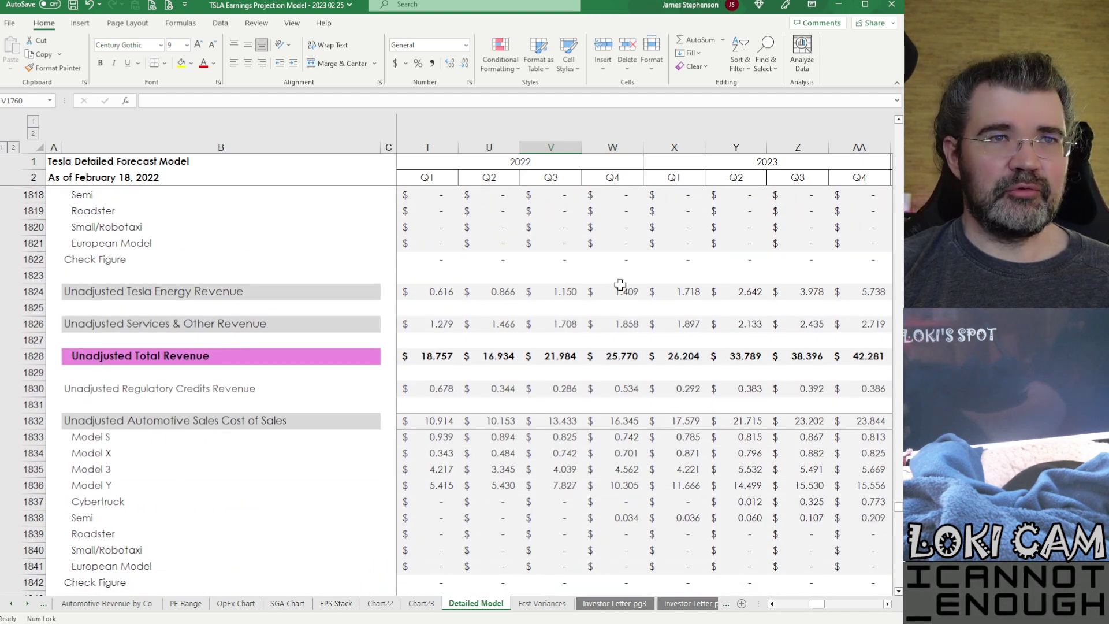
scroll(688, 329, down, 2)
scroll(690, 328, down, 1)
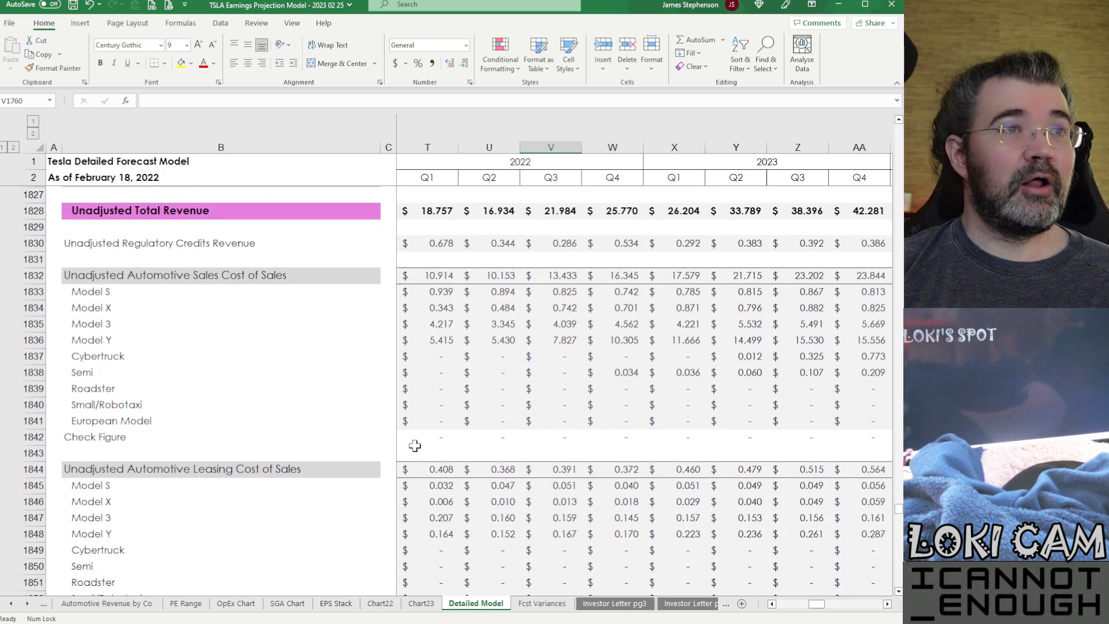
scroll(647, 306, down, 6)
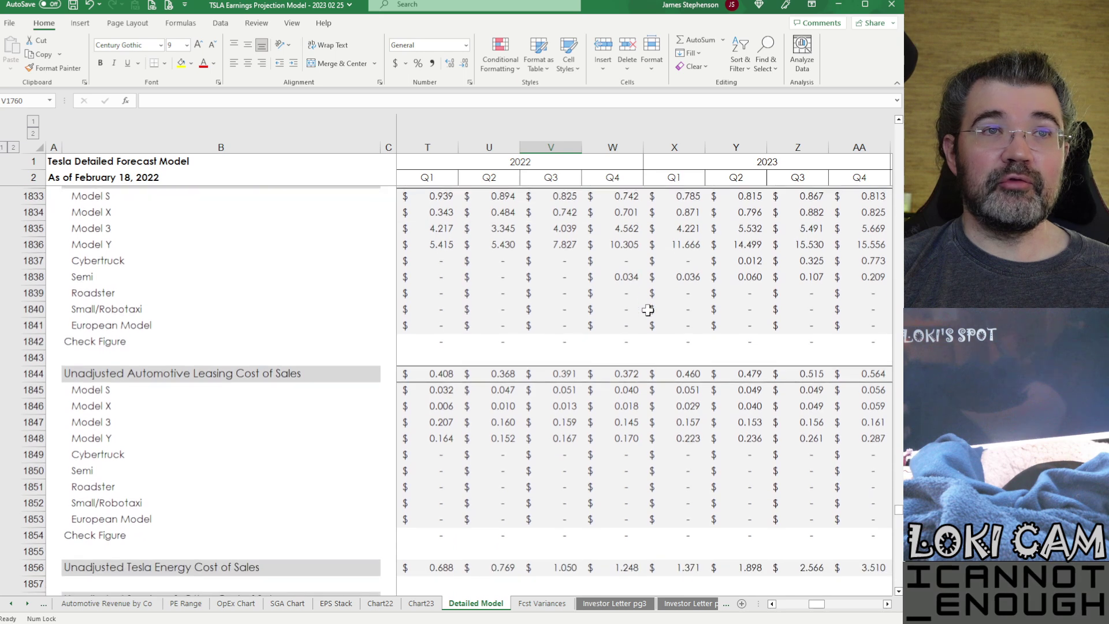
scroll(648, 310, down, 1)
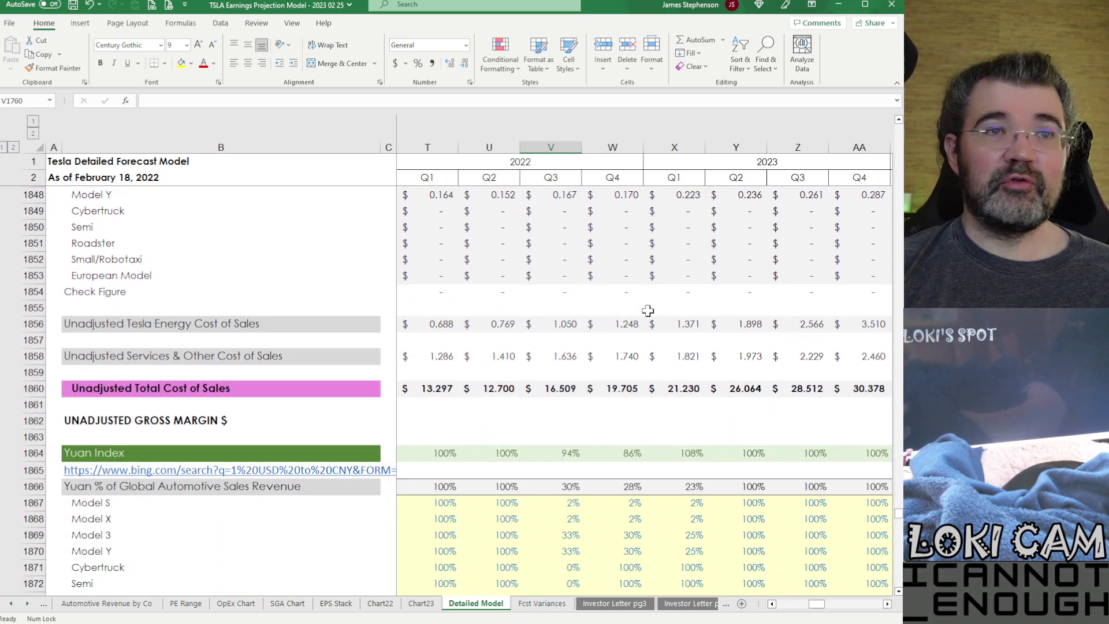
scroll(648, 310, down, 4)
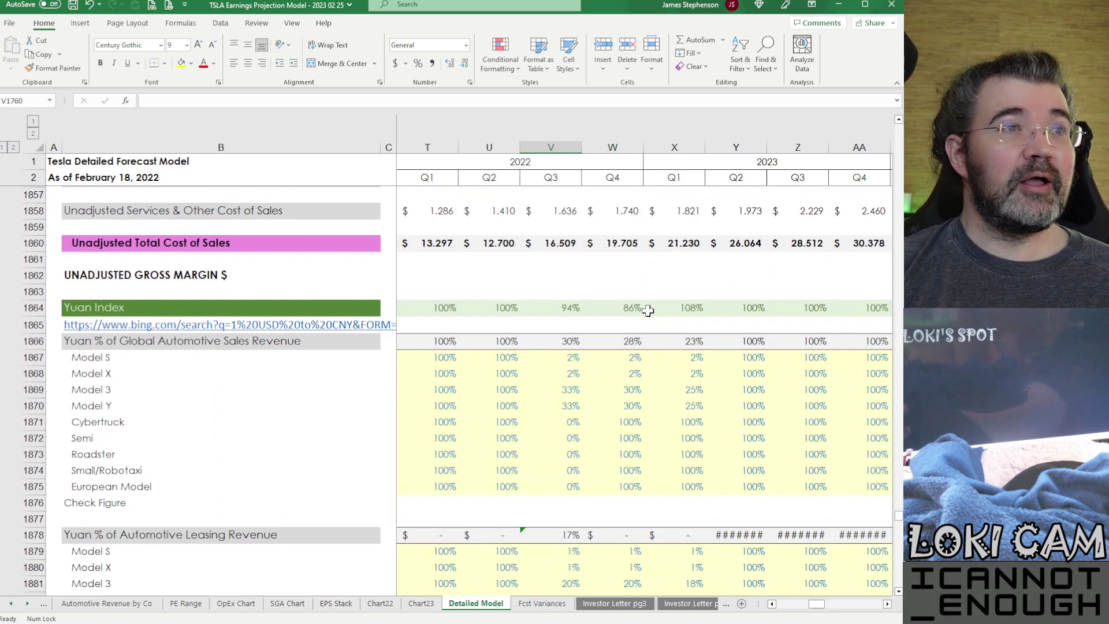
click(566, 261)
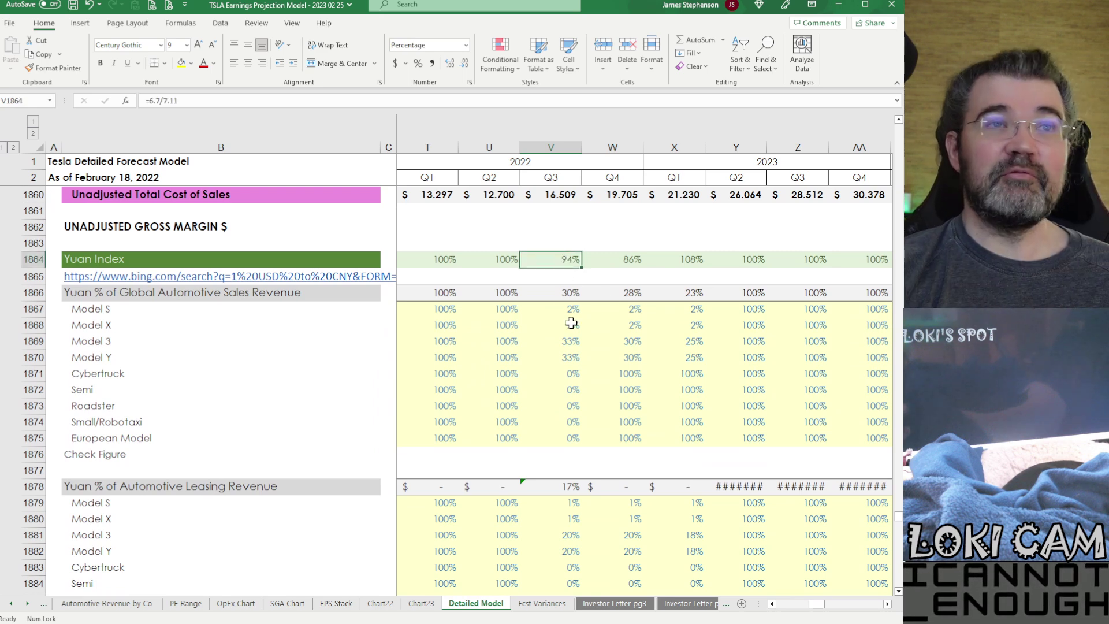
key(Right)
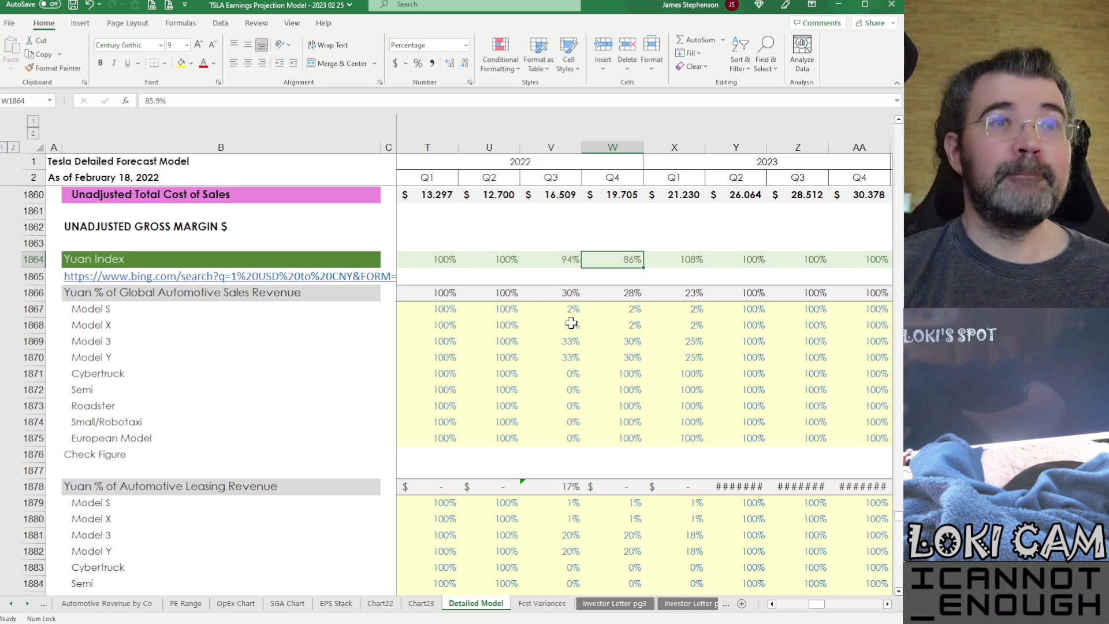
key(Down)
key(Down)
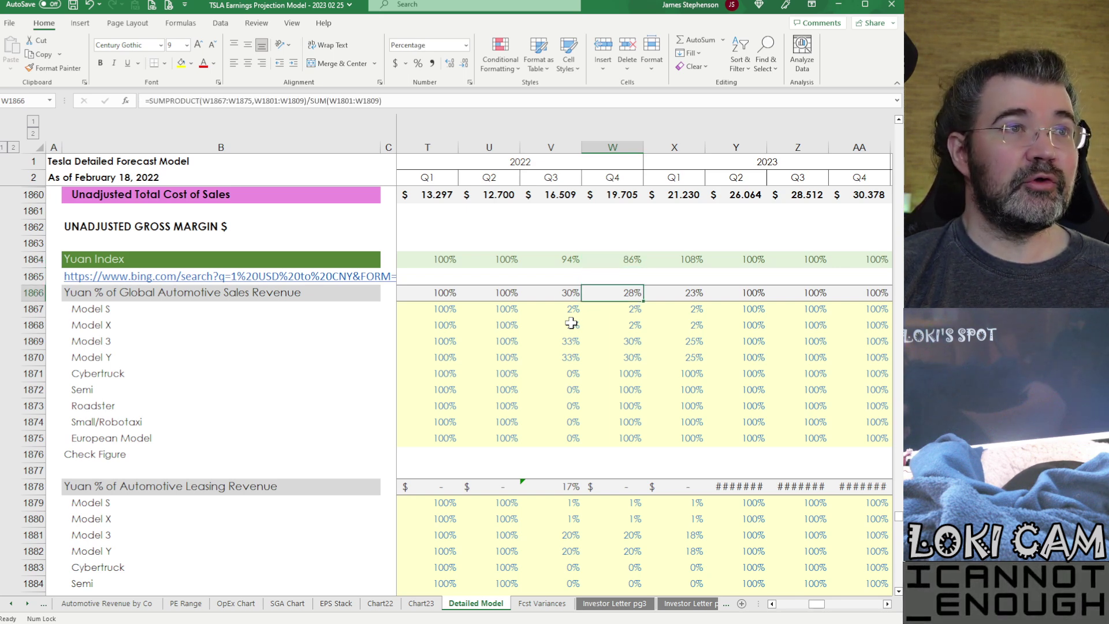
key(Left)
key(Up)
key(Up)
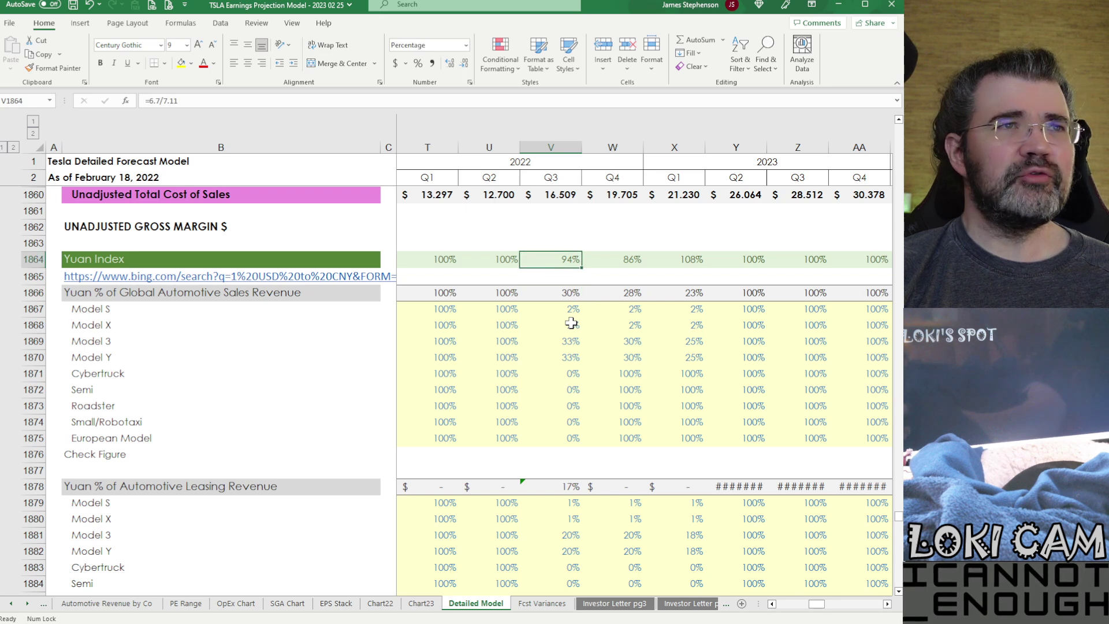
key(Right)
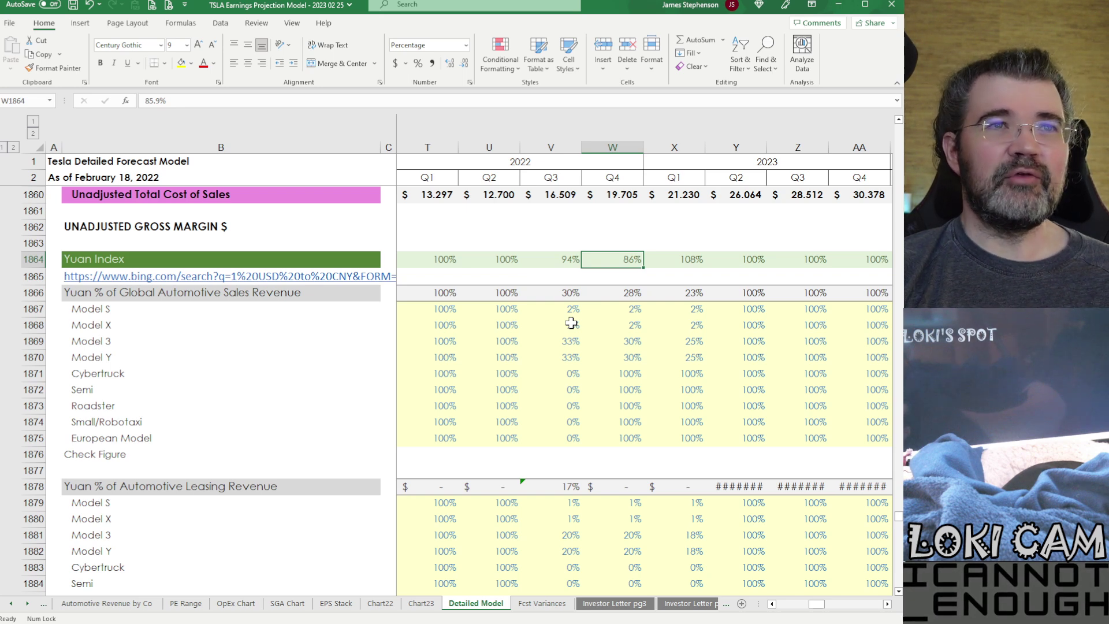
key(Left)
key(Down)
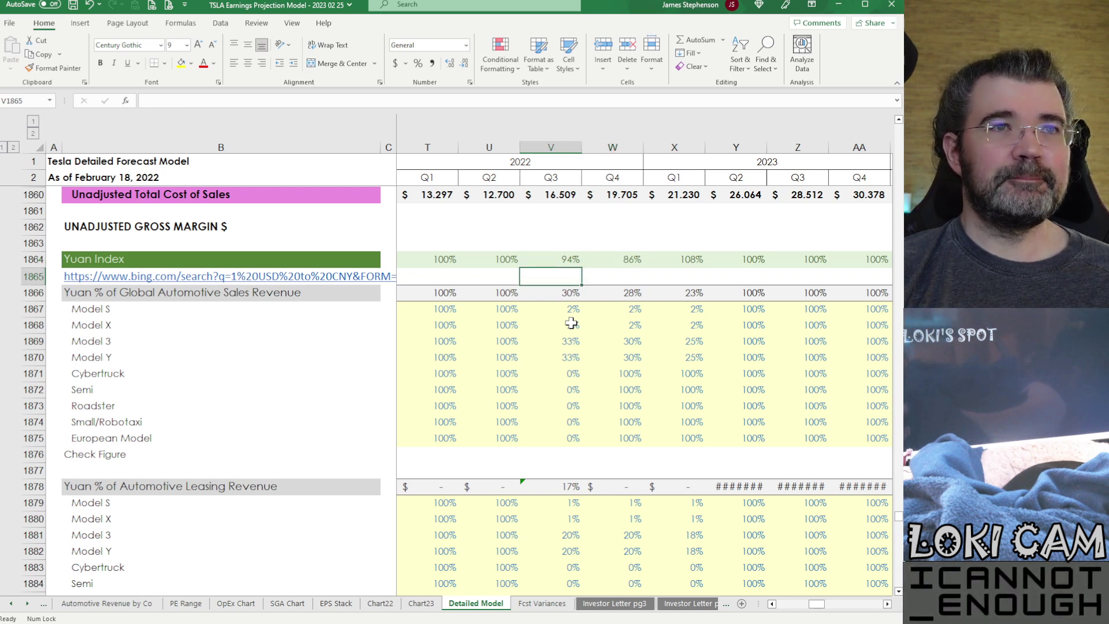
click(561, 259)
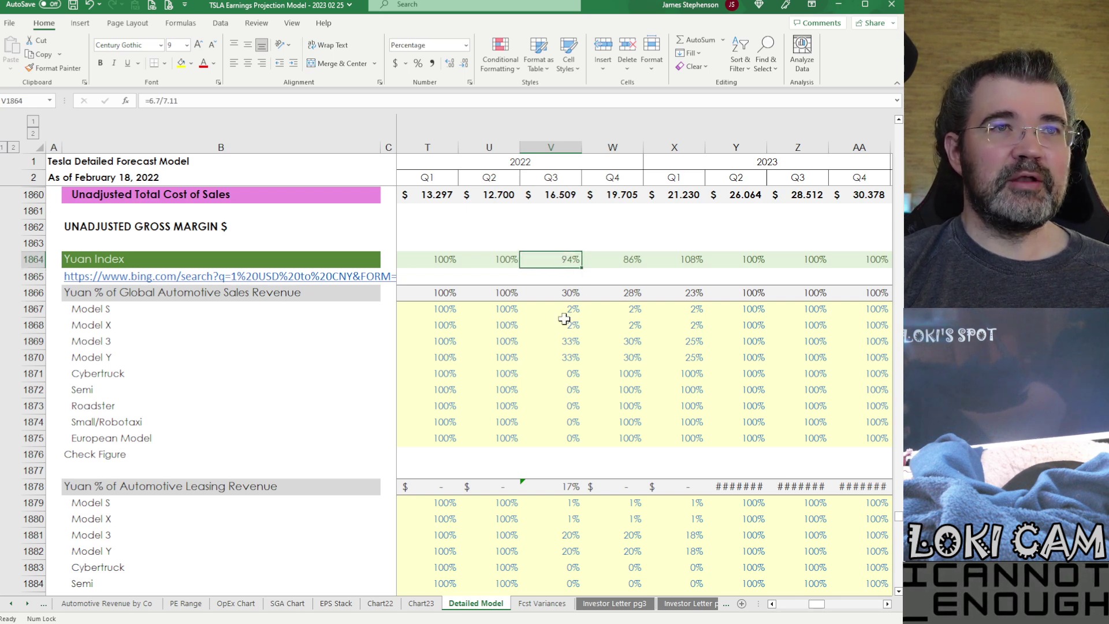
click(612, 256)
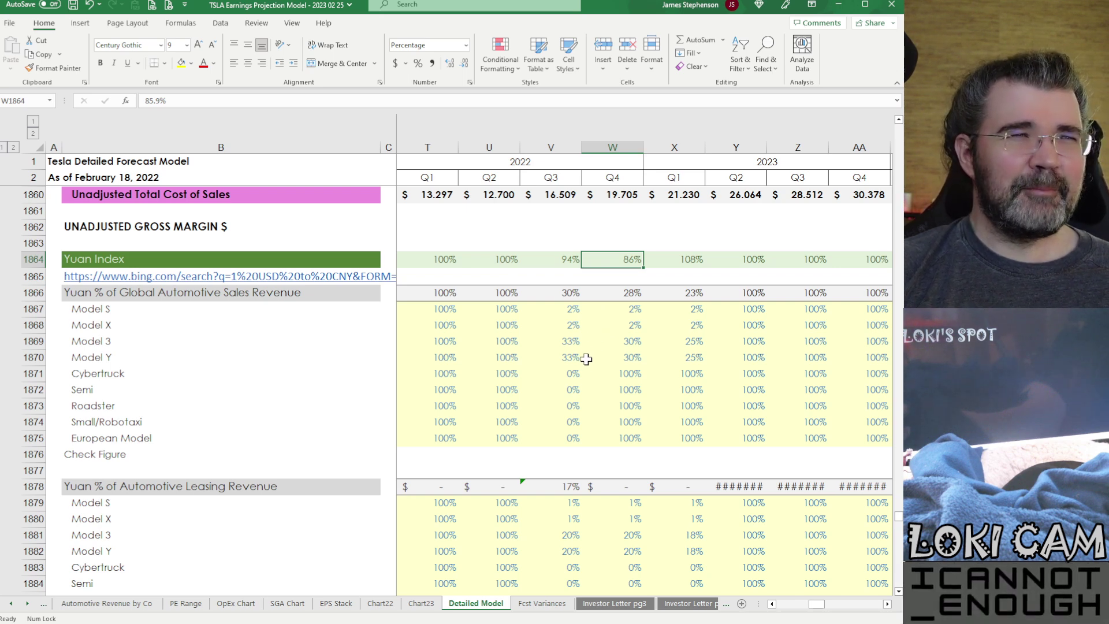
click(567, 312)
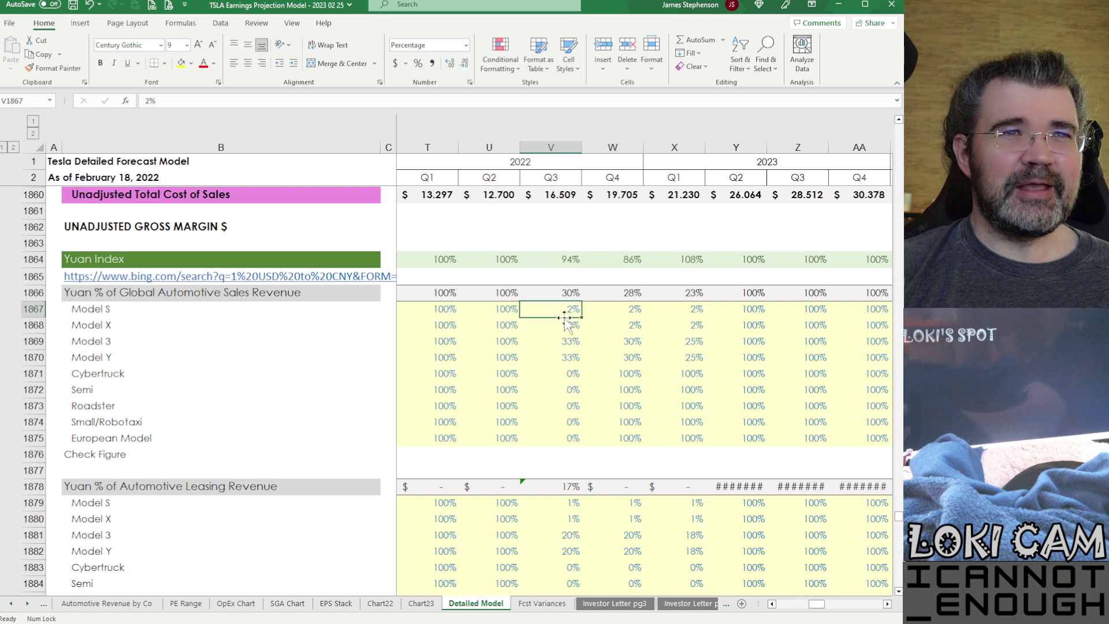
key(Down)
key(Down)
key(Down)
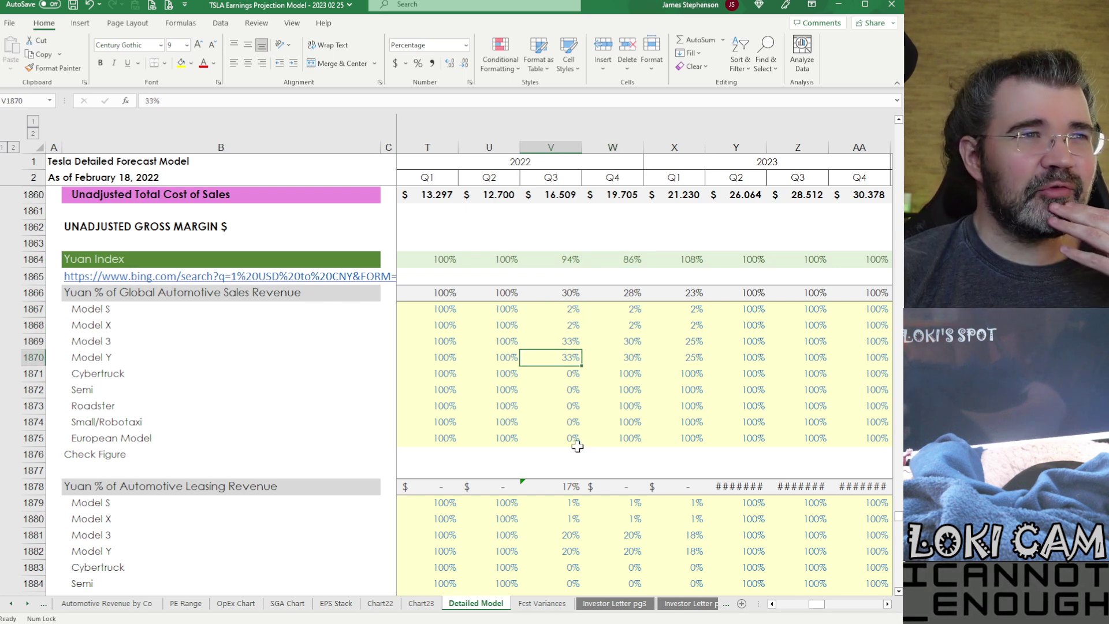
key(Down)
key(Right)
key(Right)
key(Left)
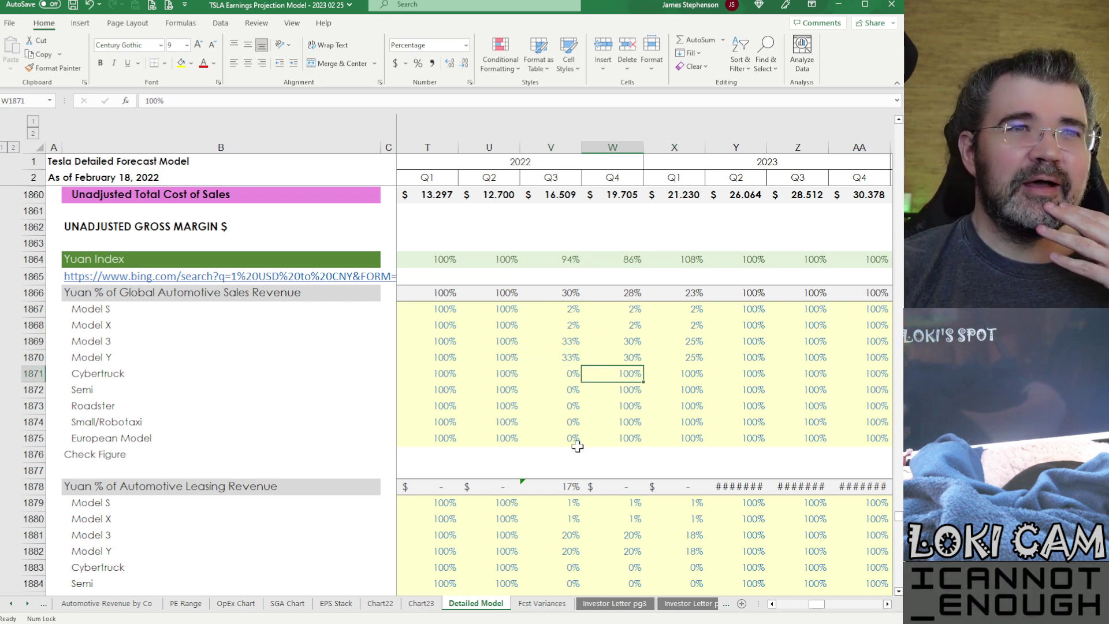
key(Down)
key(Down)
key(Down)
key(Down)
key(Down)
key(Down)
key(Down)
key(Down)
key(Down)
key(Down)
key(Down)
key(Down)
key(Down)
key(Down)
key(Down)
key(Down)
key(Down)
key(Down)
key(Down)
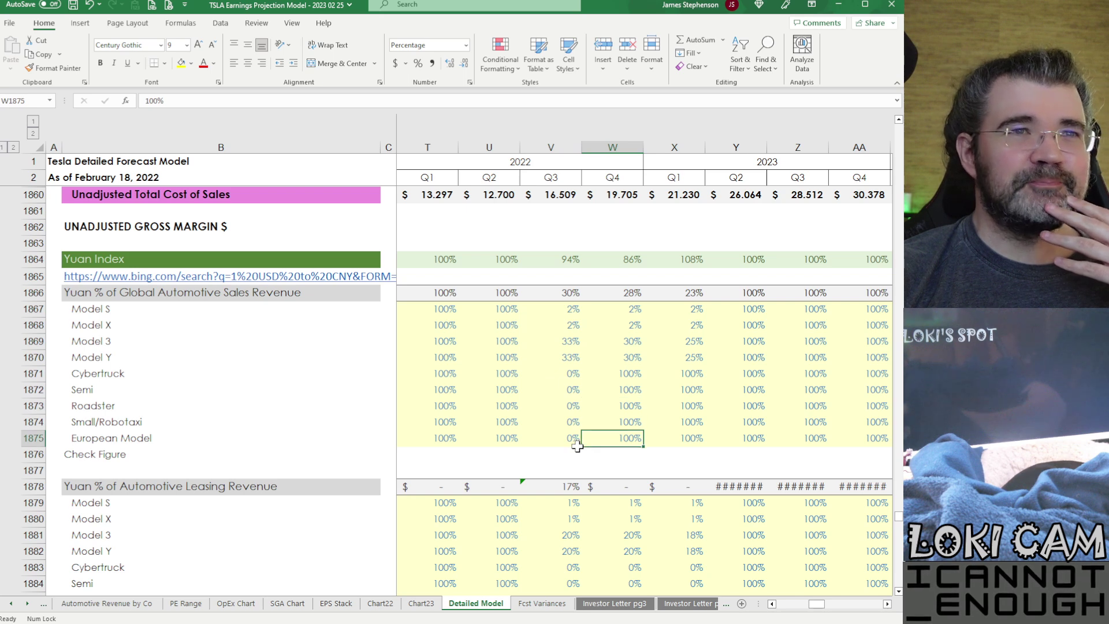
key(Down)
key(Down)
key(Down)
key(Down)
key(Down)
key(Down)
key(Down)
key(Down)
key(Down)
key(Down)
key(Down)
key(Down)
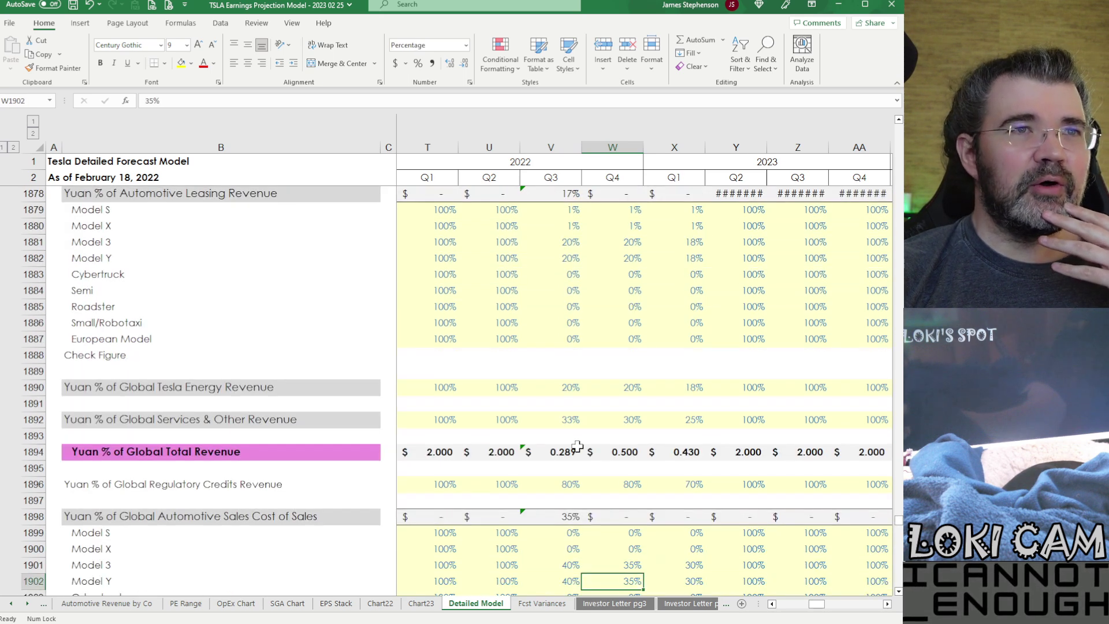
key(Up)
key(Up)
key(Up)
key(Up)
key(Up)
key(Up)
key(Up)
key(Up)
key(Up)
key(Up)
key(Up)
key(Up)
key(Up)
key(Up)
key(Up)
key(Up)
key(Up)
key(Up)
key(Up)
key(Up)
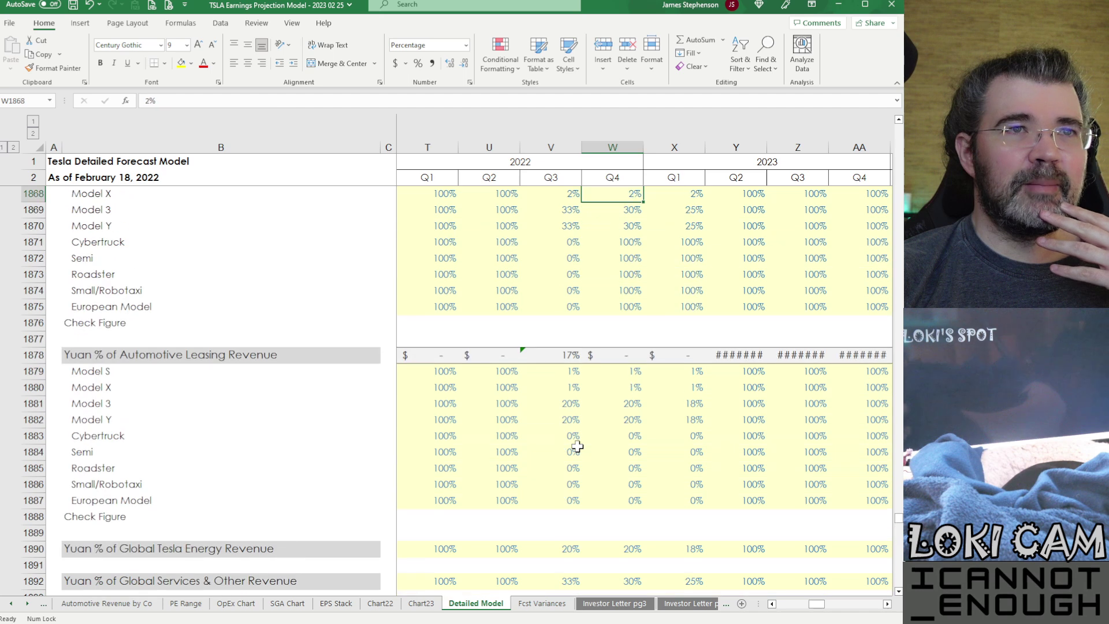
key(Up)
key(Up)
key(Down)
key(Down)
key(Down)
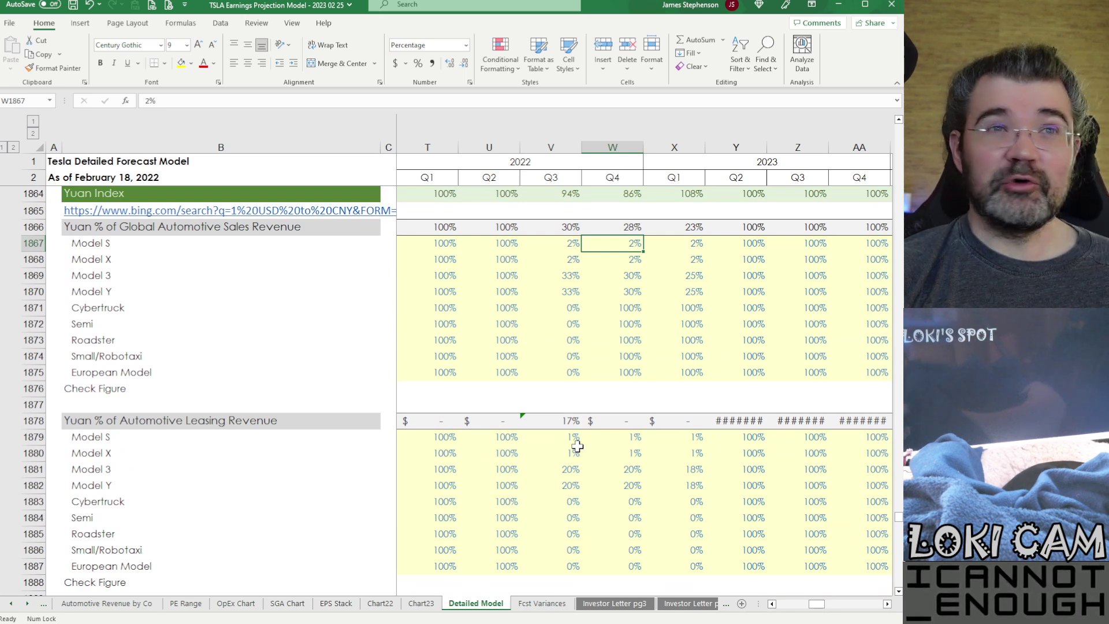
key(Down)
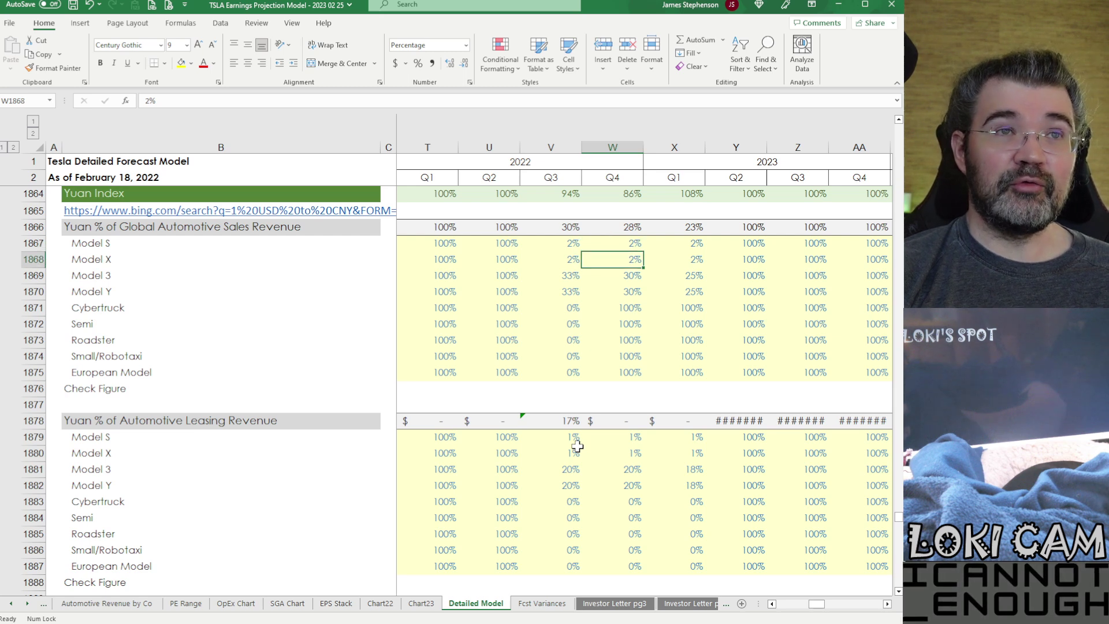
key(Left)
key(Up)
key(Right)
key(Down)
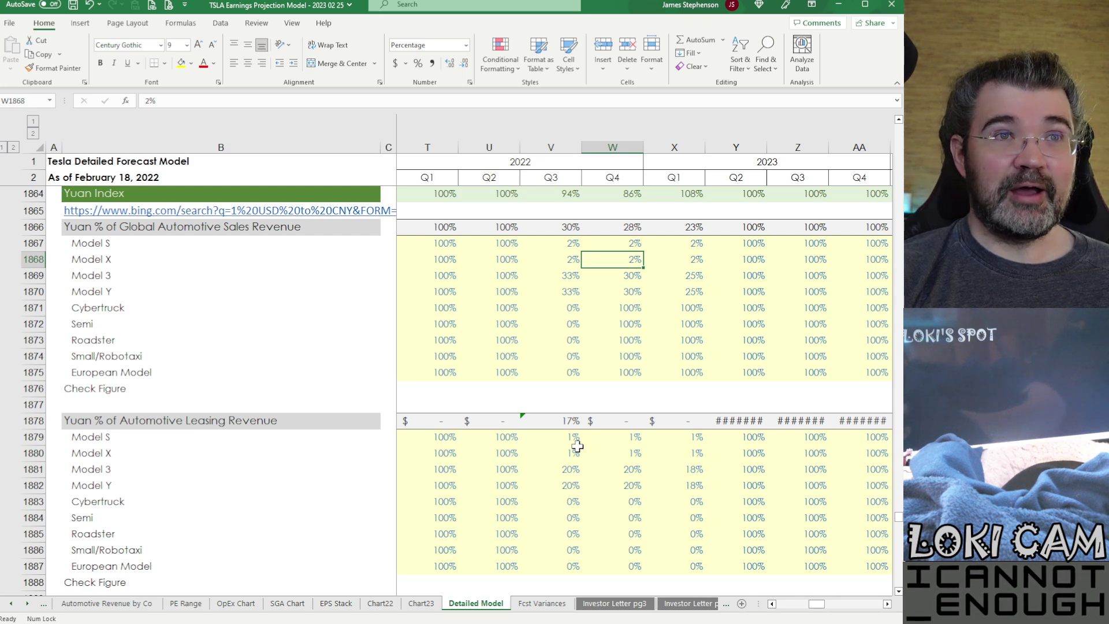
key(Down)
key(Down)
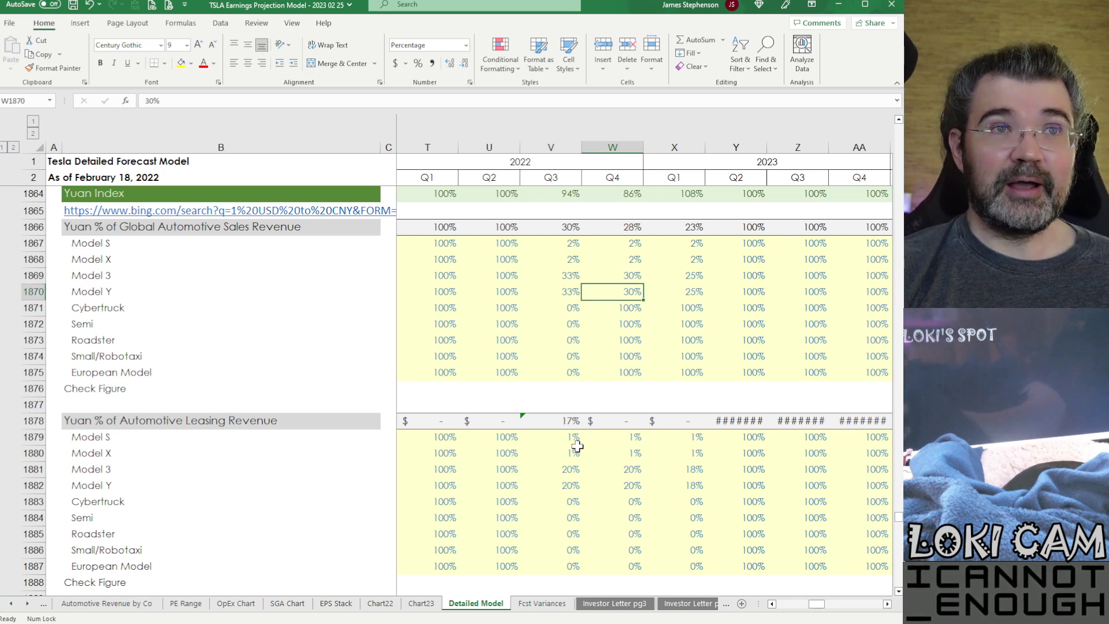
key(Left)
key(Up)
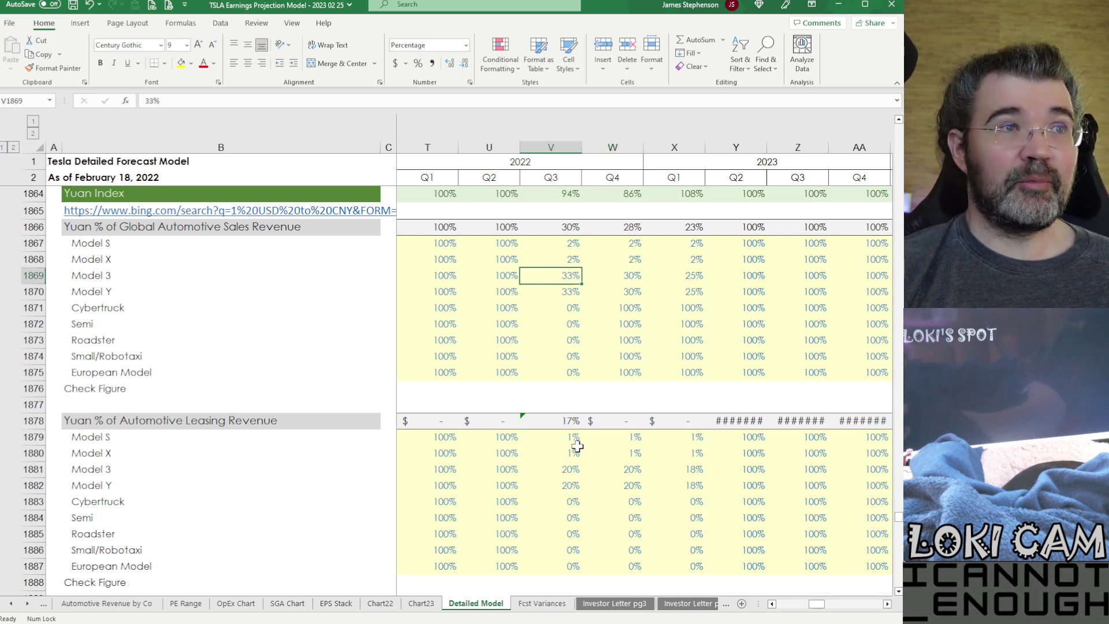
key(Down)
key(Right)
key(Up)
key(Up)
key(Up)
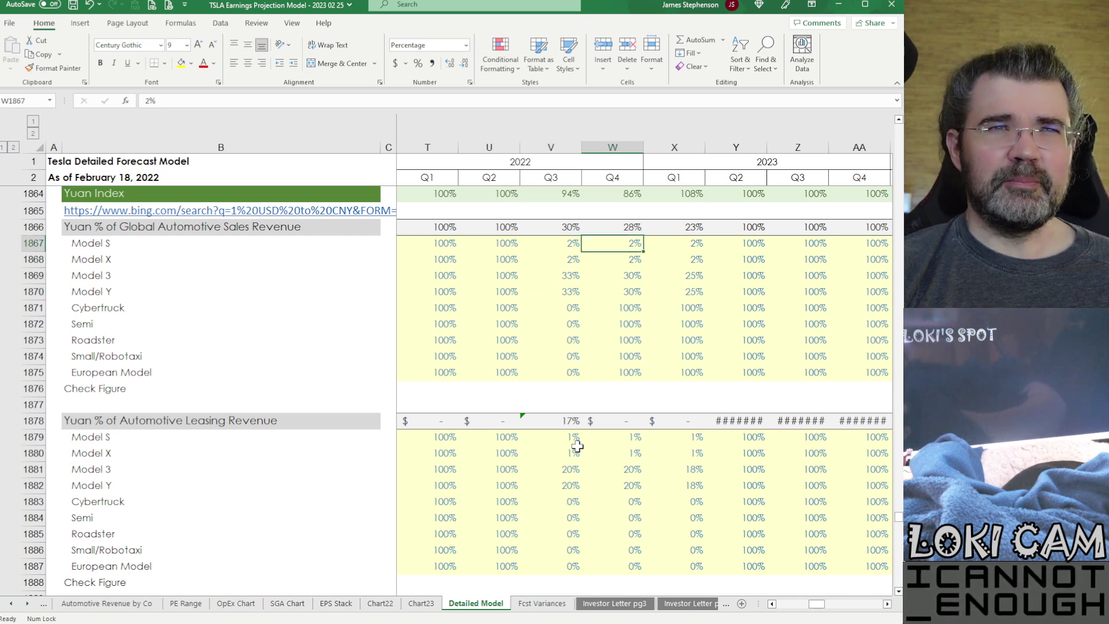
key(Down)
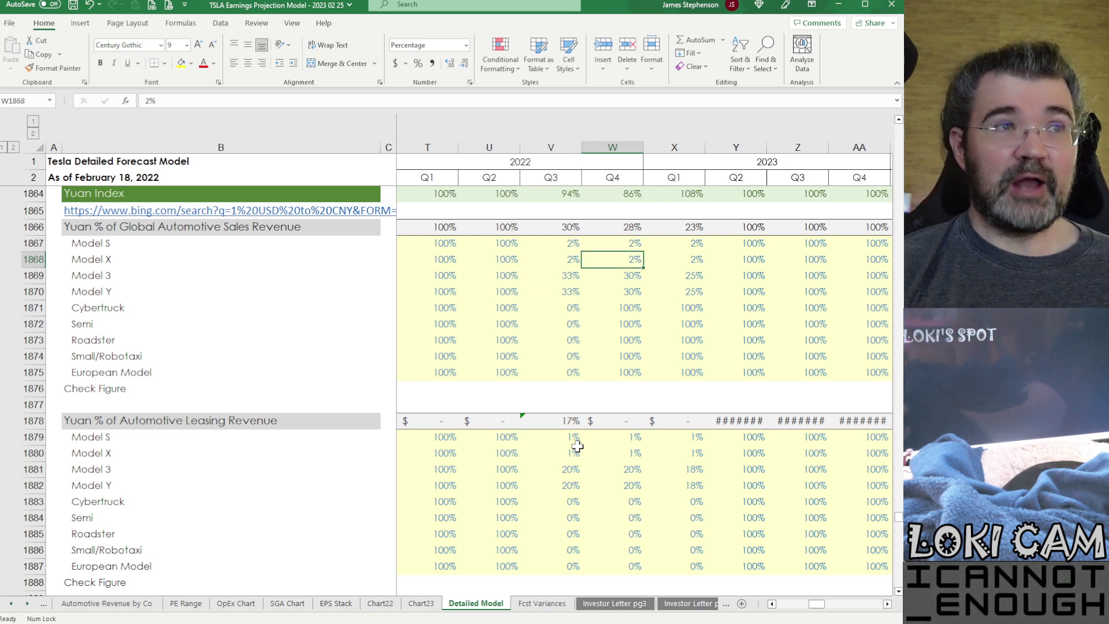
key(Down)
key(Down)
key(Down)
key(Down)
key(Down)
key(Down)
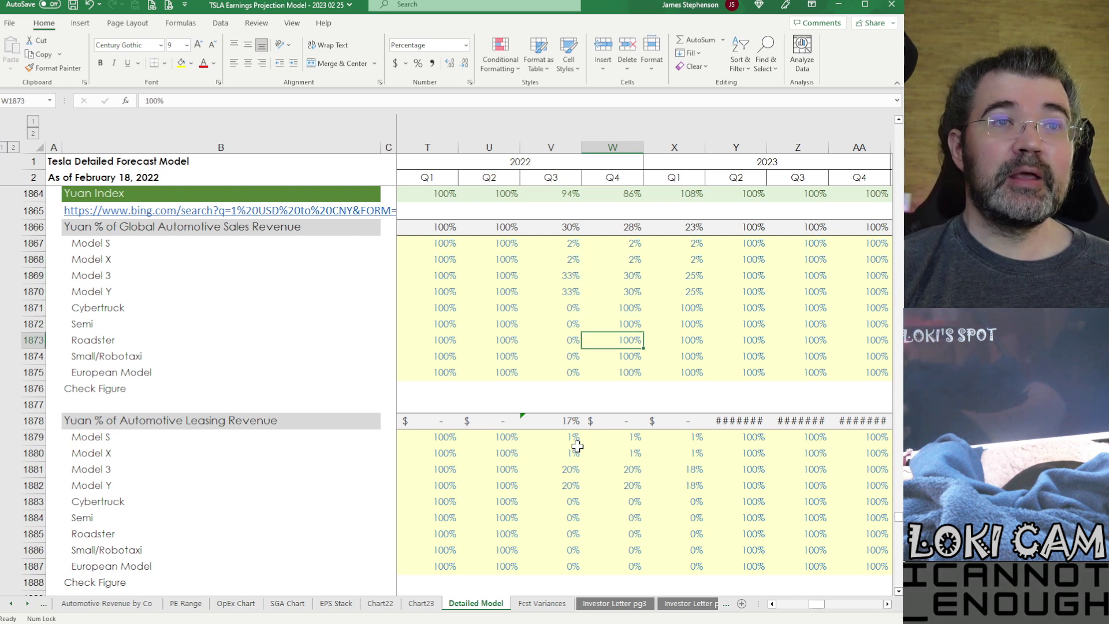
- Step through the Q4 2022 yuan leasing revenue shares for Model S, Model X and others
key(Down)
key(Down)
key(Down)
key(Down)
key(Down)
key(Down)
key(Down)
key(Down)
key(Down)
key(Down)
key(Down)
key(Down)
key(Down)
key(Down)
key(Down)
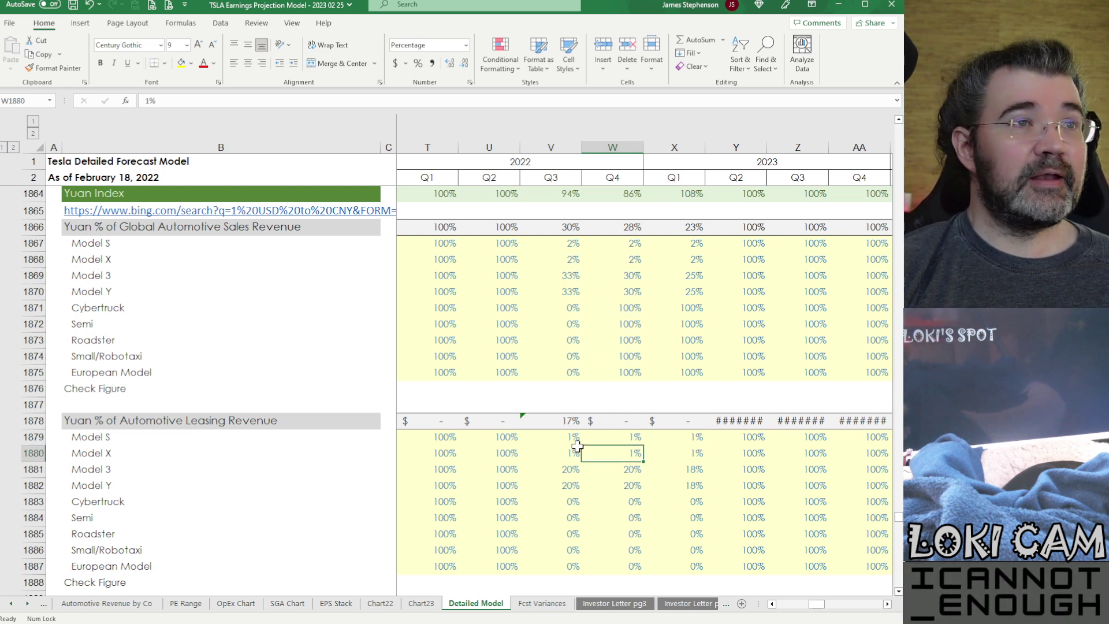
key(Down)
key(Down)
key(Down)
key(Down)
key(Down)
key(Down)
key(Down)
key(Down)
key(Down)
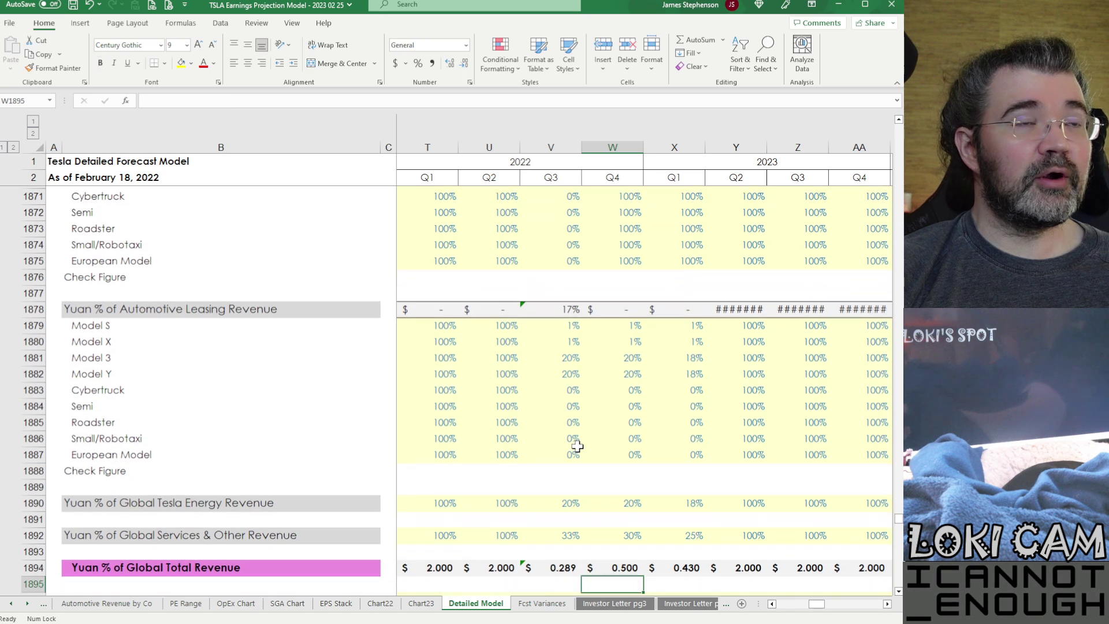
key(Down)
key(Up)
key(Up)
key(Up)
key(Up)
key(Up)
key(Up)
key(Up)
key(Up)
key(Up)
key(Up)
key(Up)
key(Up)
key(Up)
key(Up)
key(Up)
key(Up)
key(Up)
key(Up)
key(Up)
key(Up)
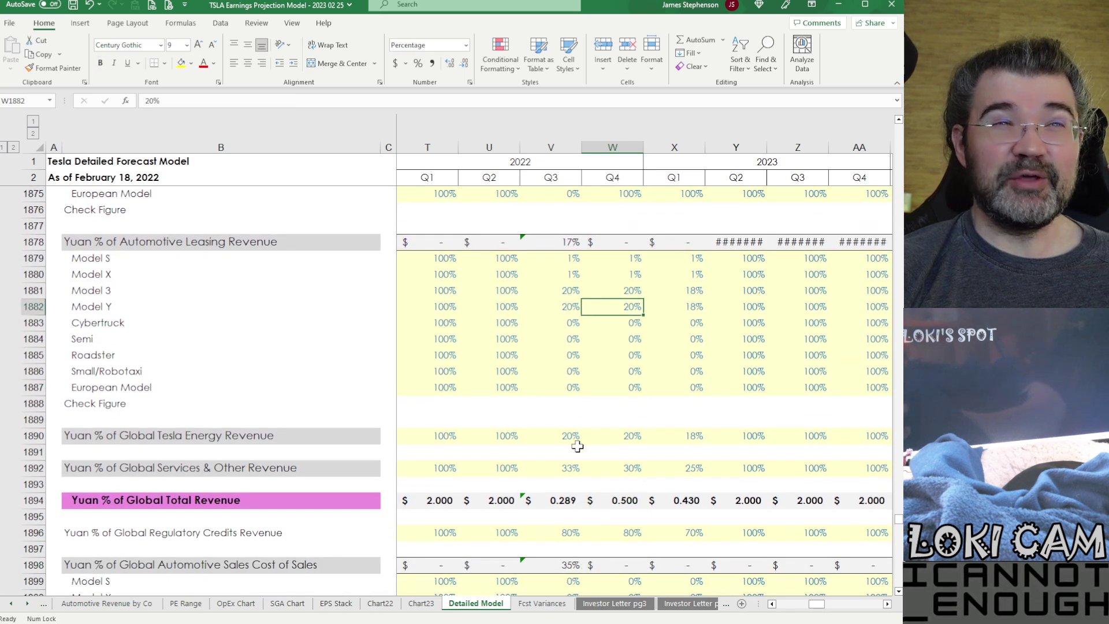
key(Down)
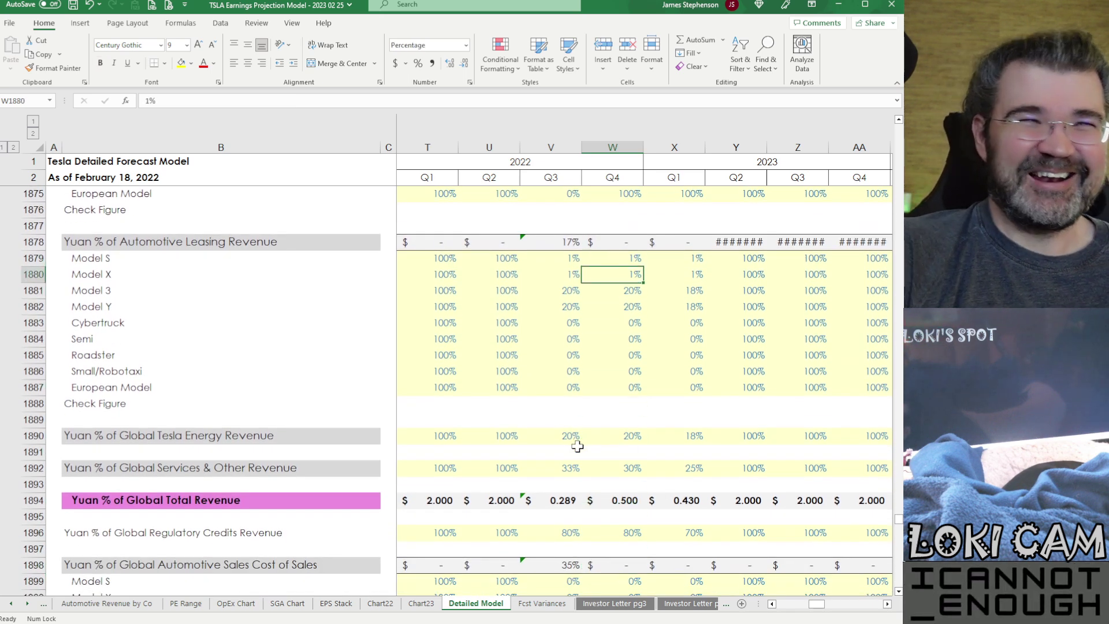
key(Up)
key(Down)
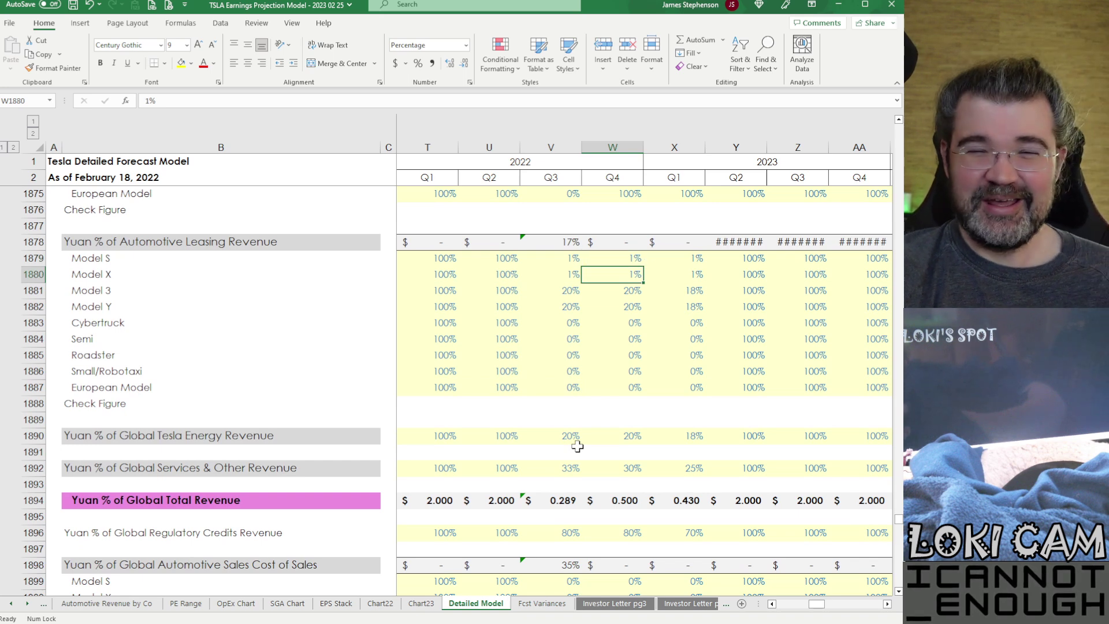
key(Down)
key(Down)
key(Down)
key(Down)
key(Down)
key(Down)
key(Down)
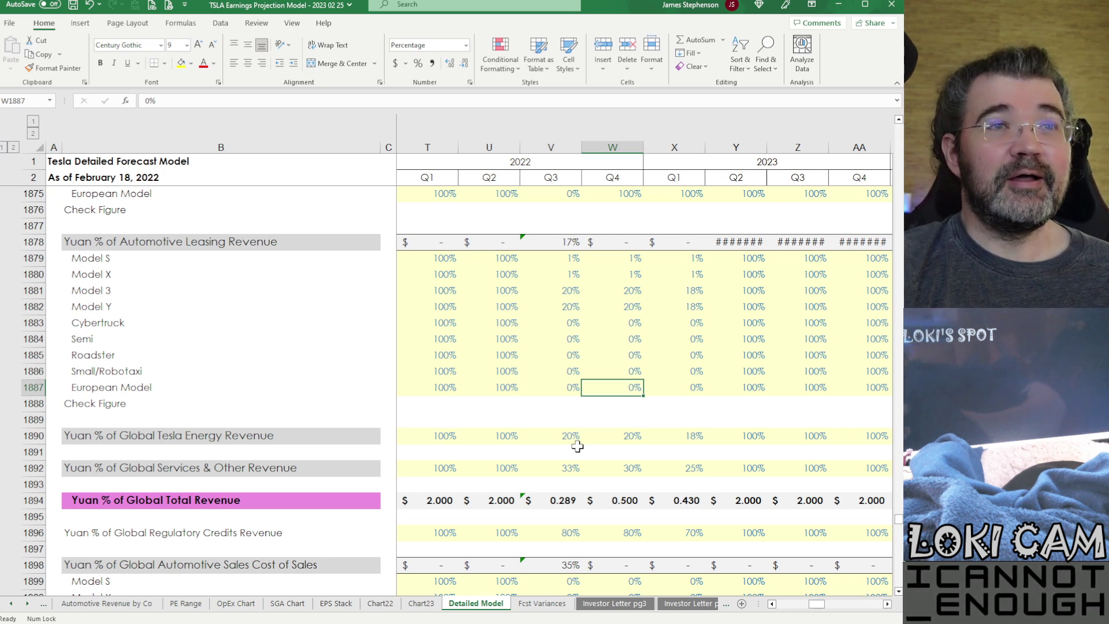
- Inspect the W1894 Q4 total revenue formula without editing, then check the regulatory credits yuan share
key(Down)
key(Down)
key(Down)
key(Down)
key(Down)
key(Down)
key(Down)
key(Down)
key(Down)
key(Down)
key(Down)
key(Down)
key(Down)
key(Down)
key(Down)
key(Down)
key(Down)
key(Down)
key(Down)
key(Down)
key(Down)
key(Down)
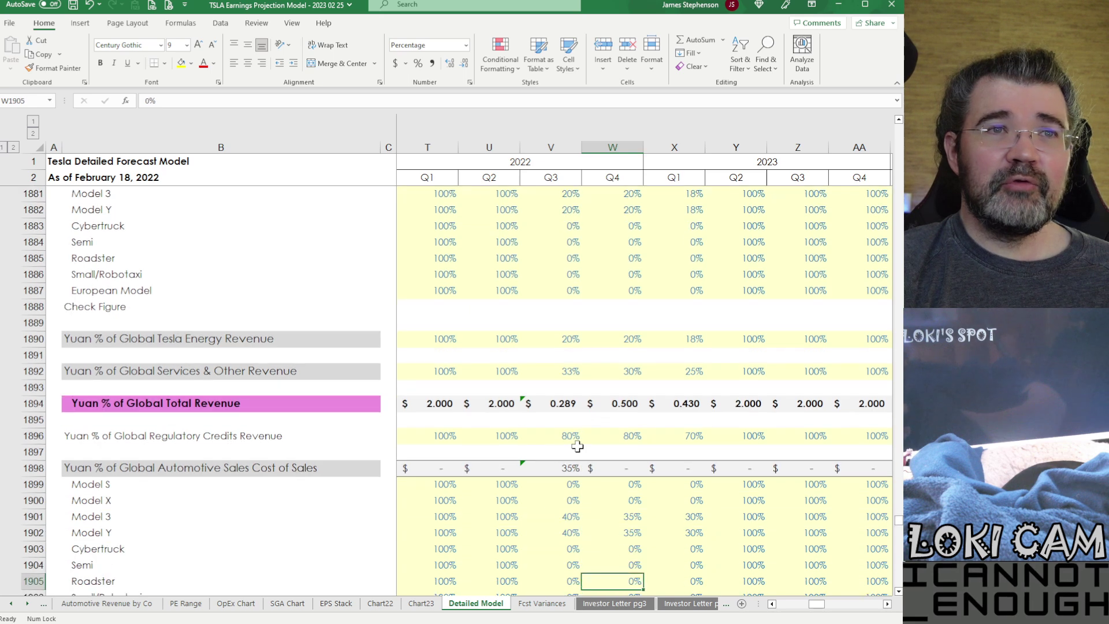
key(Down)
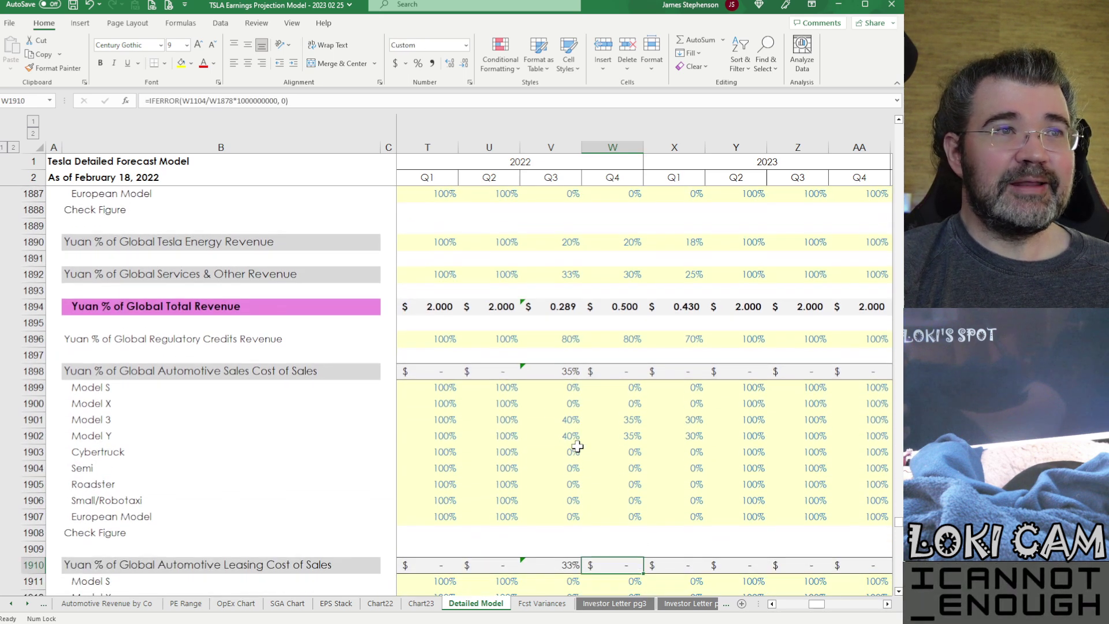
key(Up)
key(Up)
key(Up)
key(Up)
key(Up)
key(Up)
key(Up)
key(Up)
key(Up)
key(Up)
key(Up)
key(Up)
key(Up)
key(Up)
key(Up)
key(Up)
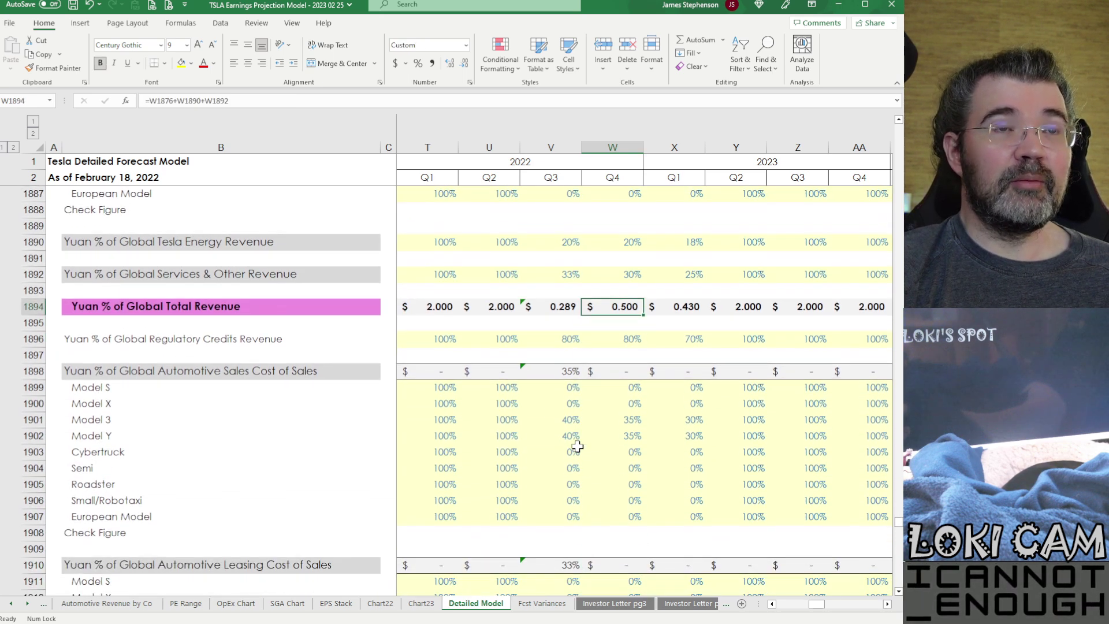
key(F2)
key(Escape)
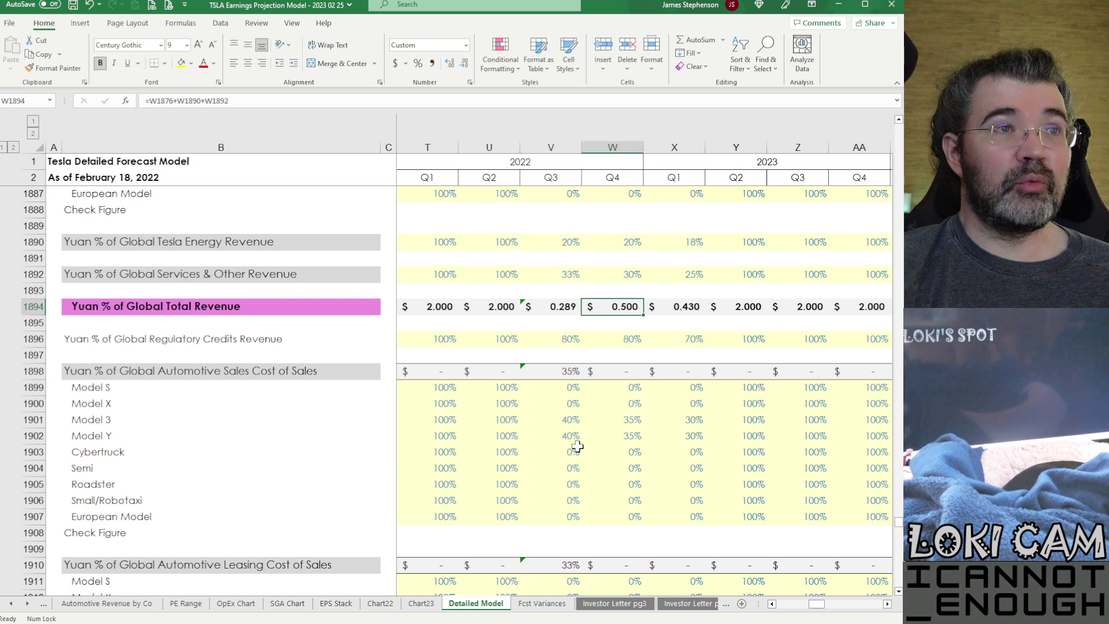
key(Down)
key(Down)
- Walk through the yuan cost-of-sales shares by model, energy and services to the Euro Index rows
key(Down)
key(Down)
key(Down)
key(Down)
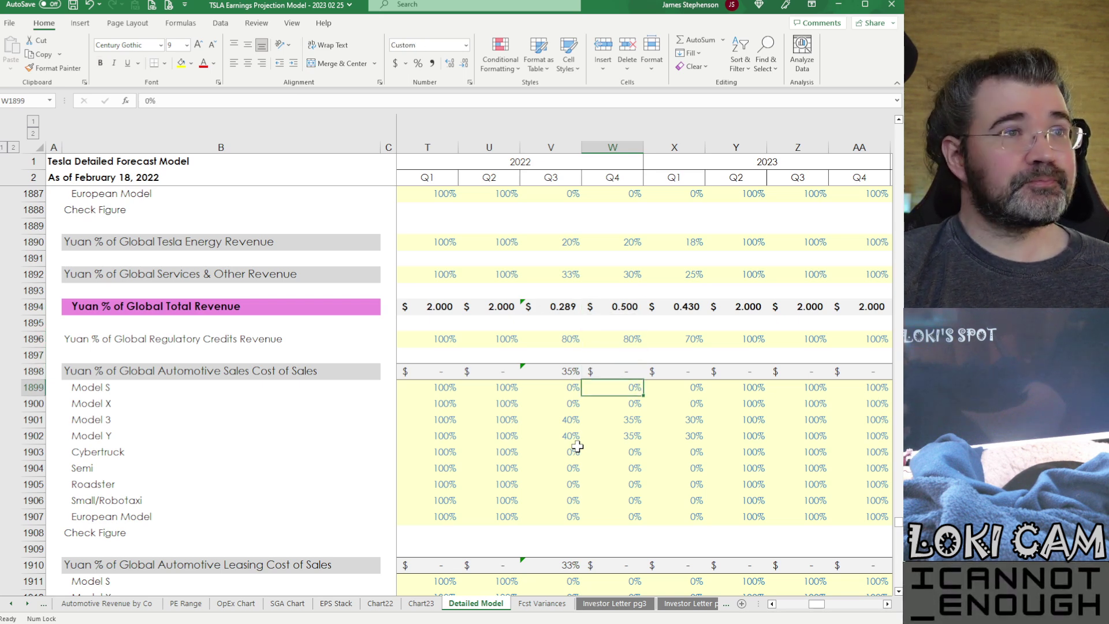
key(Down)
key(Down)
key(Down)
key(Down)
key(Down)
key(Down)
key(Down)
key(Down)
key(Down)
key(Down)
key(Down)
key(Down)
key(Down)
key(Down)
key(Down)
key(Down)
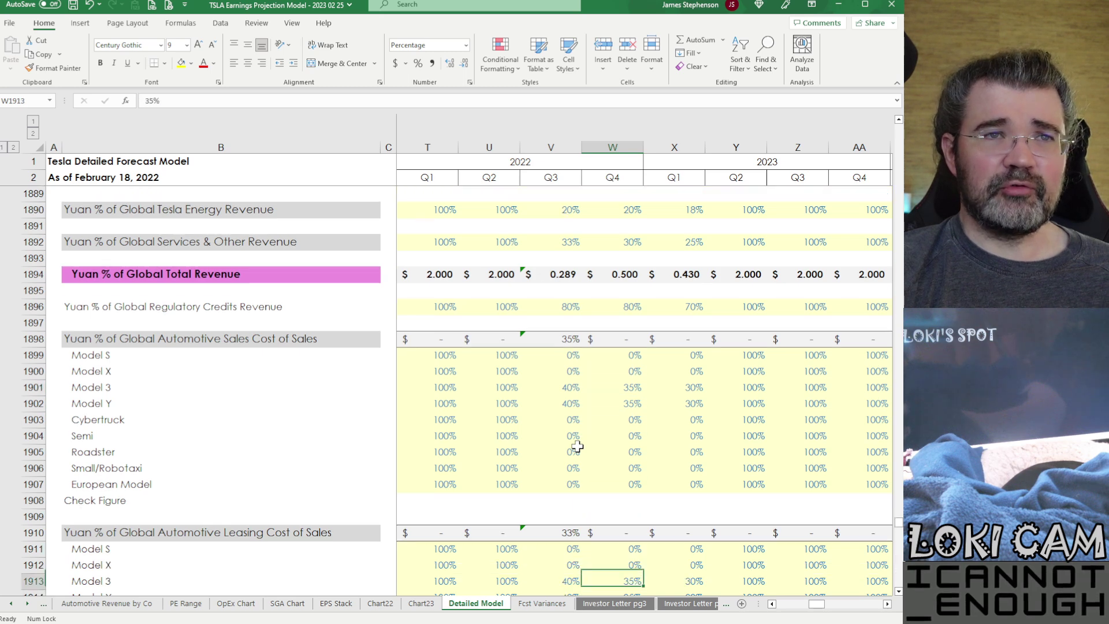
key(Down)
key(Down)
key(Down)
key(Down)
key(Down)
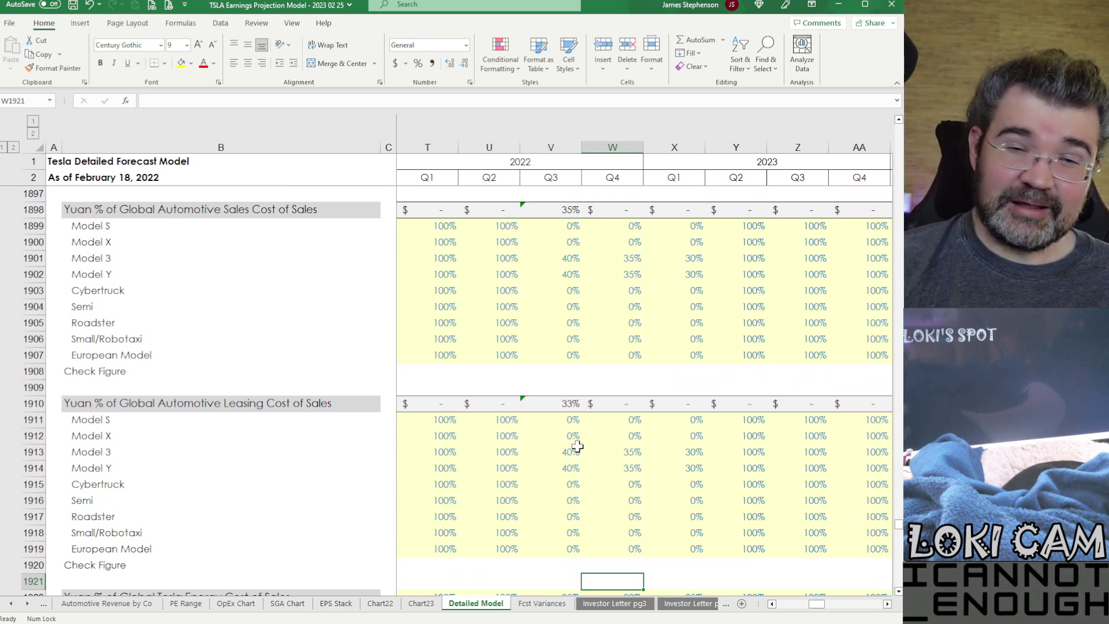
key(Down)
key(Down)
key(Down)
key(Down)
key(Down)
key(Down)
key(Down)
key(Down)
key(Down)
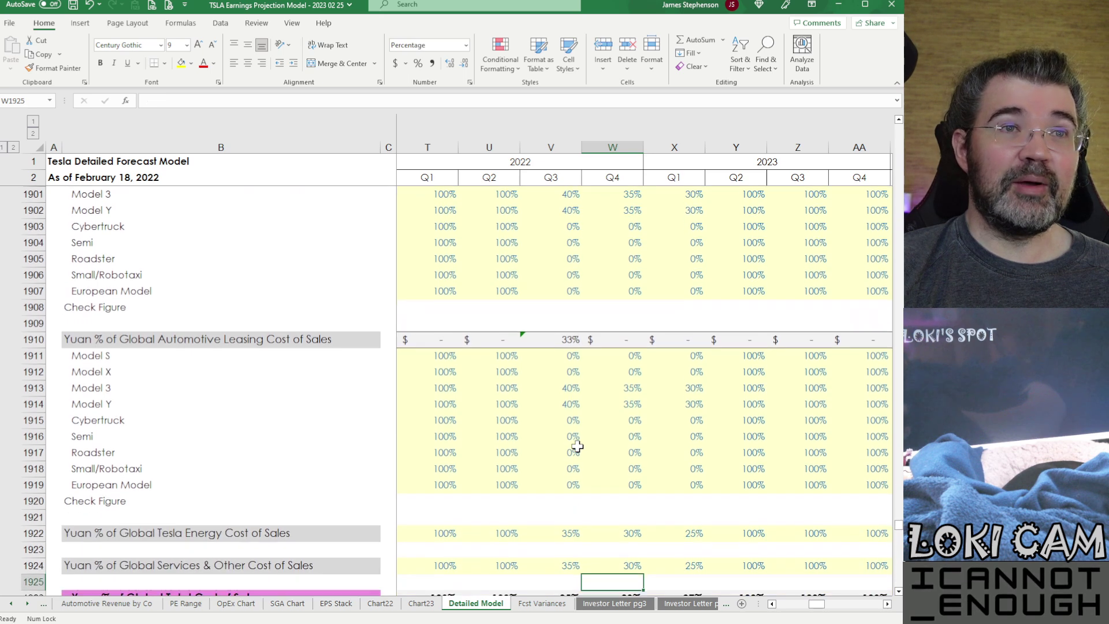
key(Down)
key(Down)
key(Down)
key(Down)
key(Down)
key(Down)
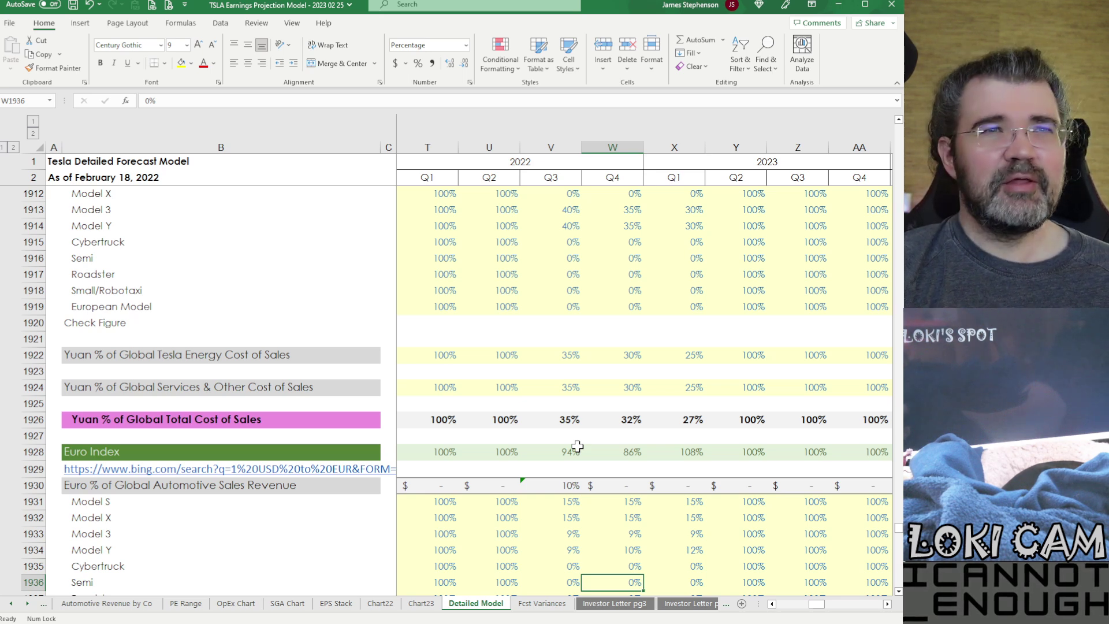
key(Down)
key(Down)
key(Down)
key(Down)
key(Down)
key(Down)
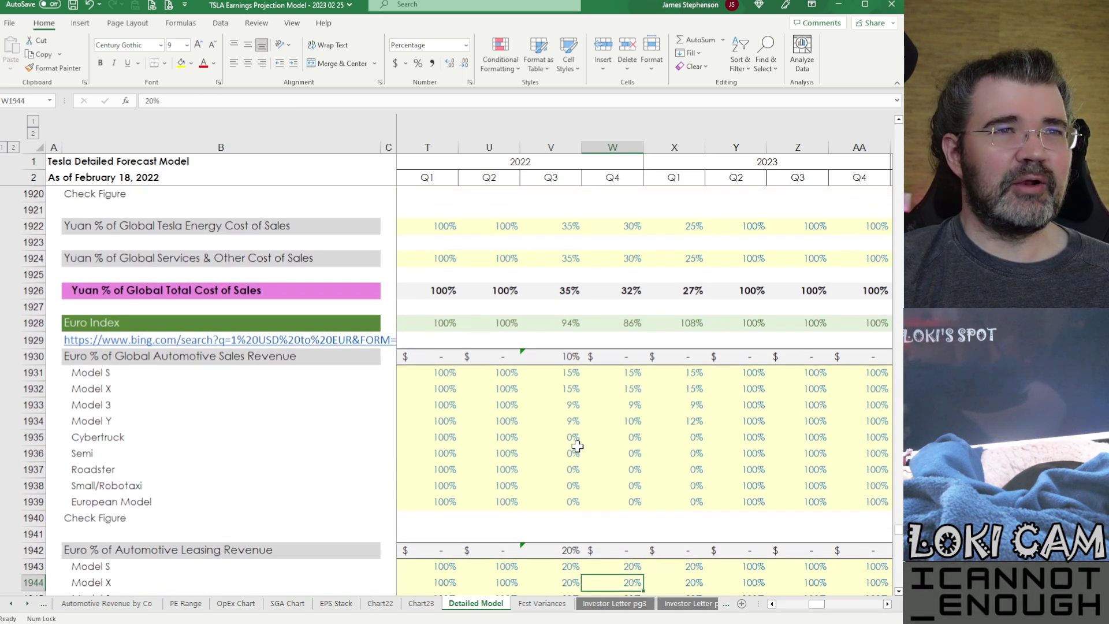
key(Up)
key(Up)
key(Up)
key(Up)
key(Up)
key(Up)
key(Up)
key(Up)
key(Up)
key(Up)
key(Up)
key(Up)
key(Up)
key(Up)
key(Up)
key(Up)
key(Up)
key(Up)
key(Up)
key(Up)
key(Up)
key(Up)
key(Down)
key(Down)
key(Down)
key(Down)
key(Down)
key(Down)
key(Down)
key(Down)
key(Down)
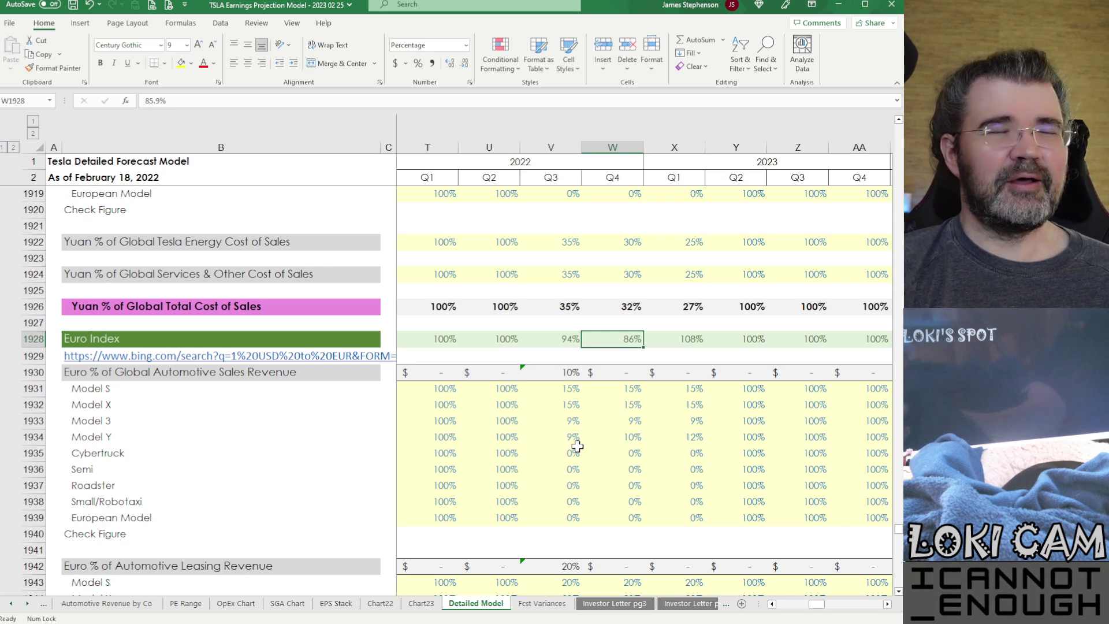
key(Down)
key(Down)
key(Down)
key(Down)
key(Down)
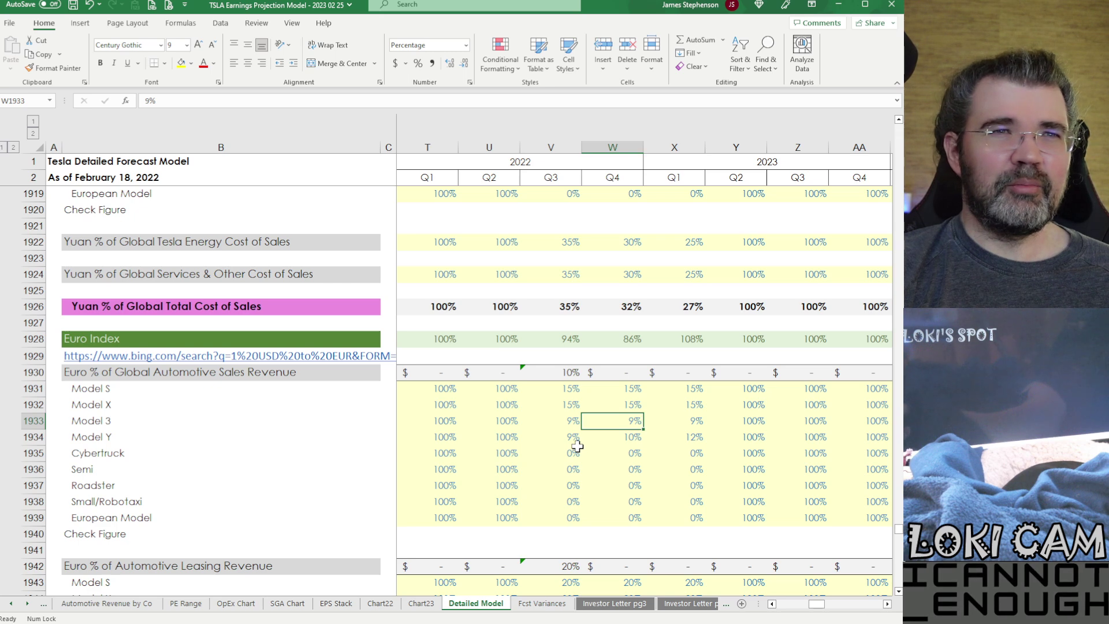
key(Down)
key(Down)
key(Down)
key(Down)
key(Down)
key(Down)
key(Down)
key(Down)
key(Down)
key(Down)
key(Down)
key(Down)
key(Down)
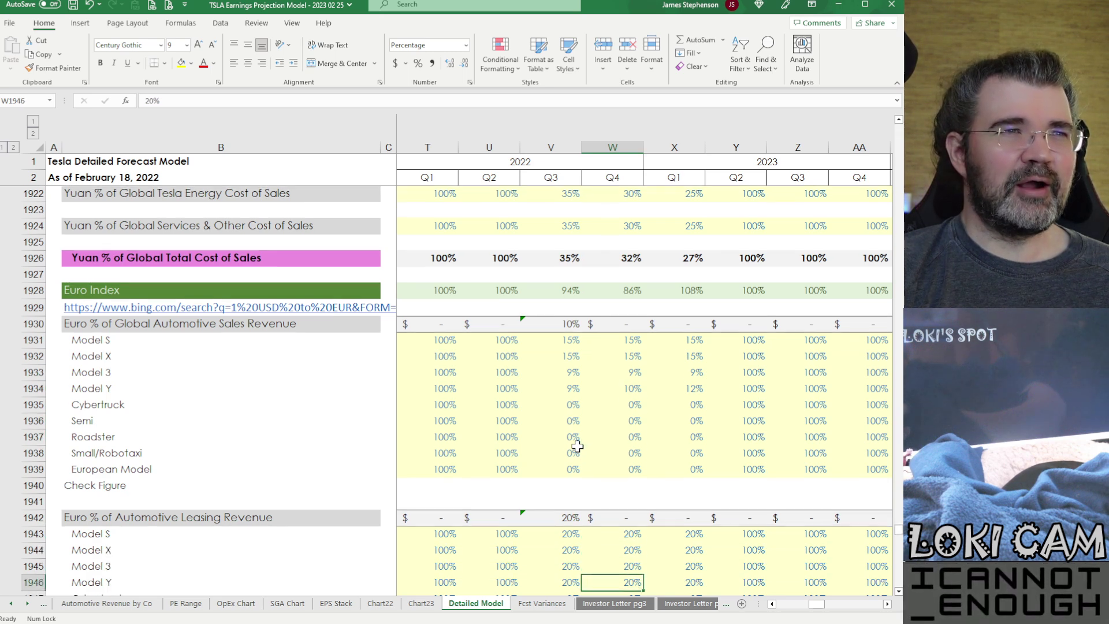
key(Down)
key(Down)
key(Down)
key(Down)
key(Up)
key(Up)
key(Up)
key(Up)
key(Up)
key(Up)
key(Up)
key(Up)
key(Up)
key(Up)
key(Up)
key(Up)
key(Up)
key(Up)
key(Up)
key(Up)
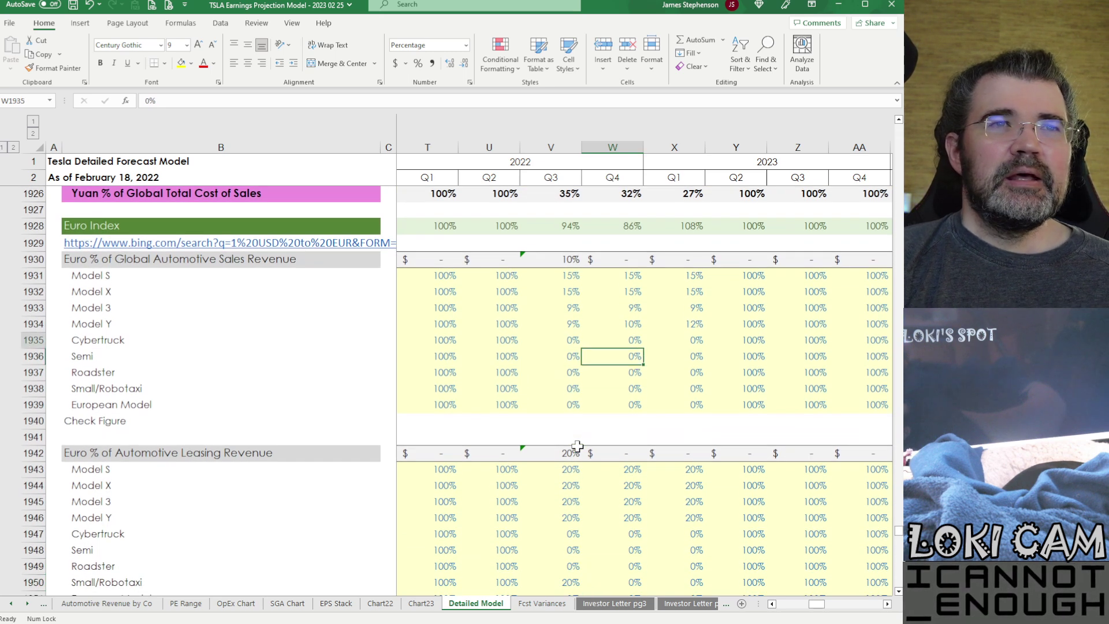
key(Up)
key(Up)
key(Up)
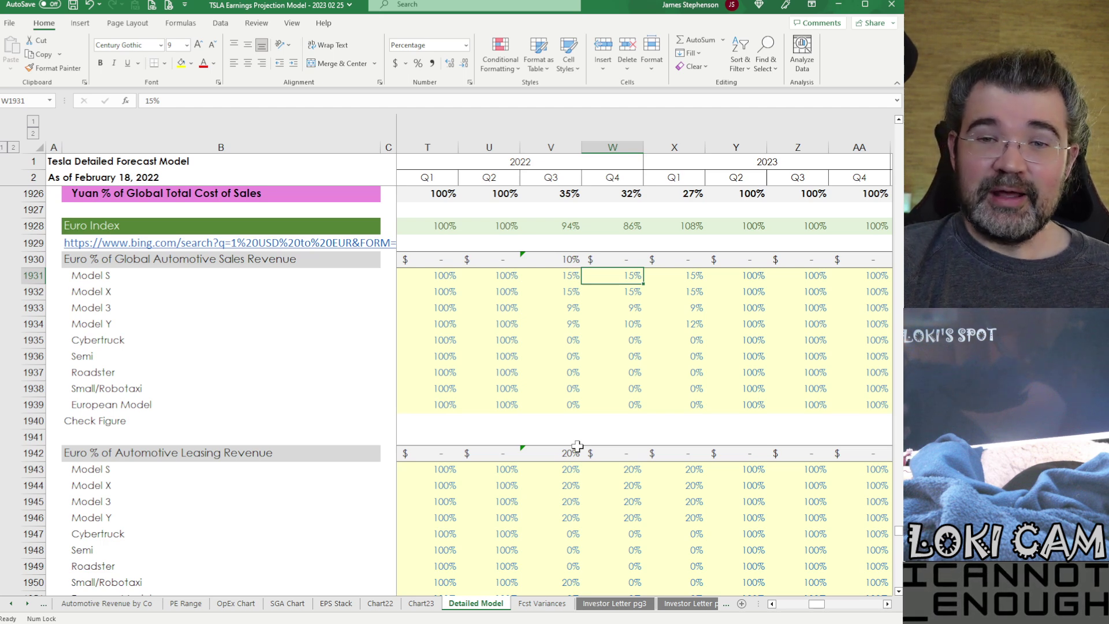
key(Up)
key(Up)
key(Up)
key(Up)
key(Up)
key(Up)
key(Up)
key(Up)
key(Up)
key(Up)
key(Up)
key(Up)
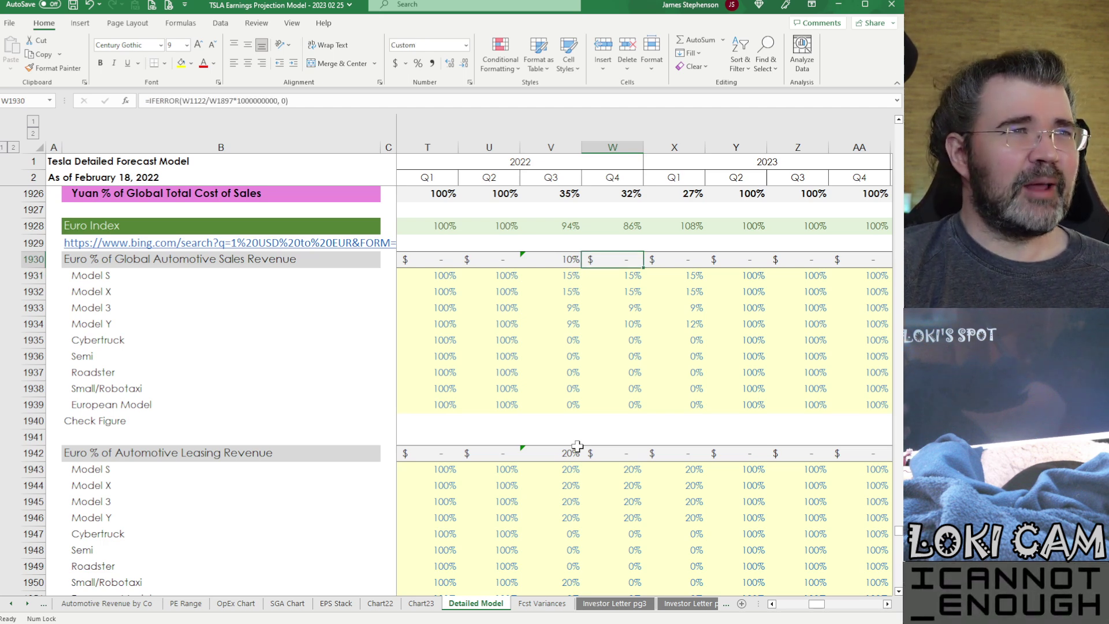
key(Down)
key(Down)
key(Down)
key(Down)
key(Down)
key(Down)
key(Down)
key(Down)
key(Down)
key(Down)
key(Down)
key(Up)
key(Up)
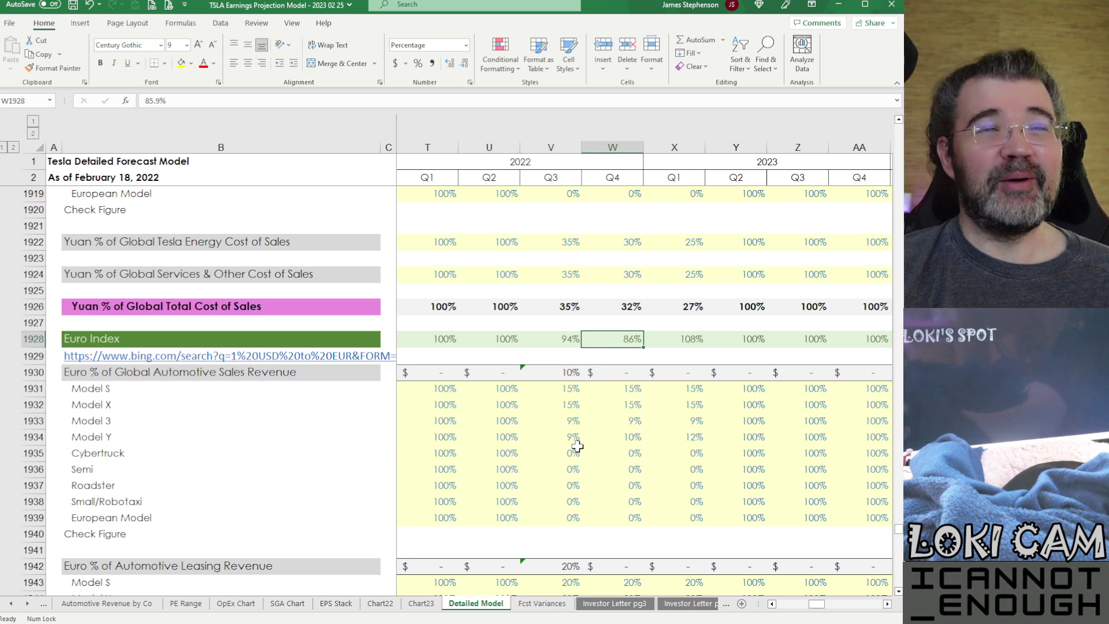
key(Right)
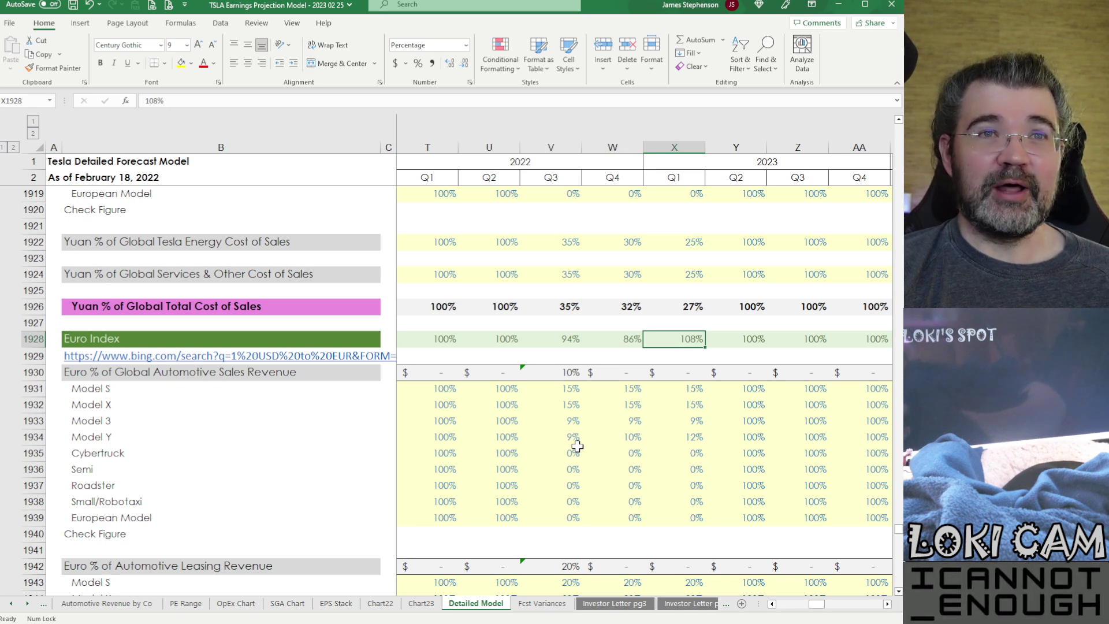
key(Left)
key(Left)
key(Right)
key(Right)
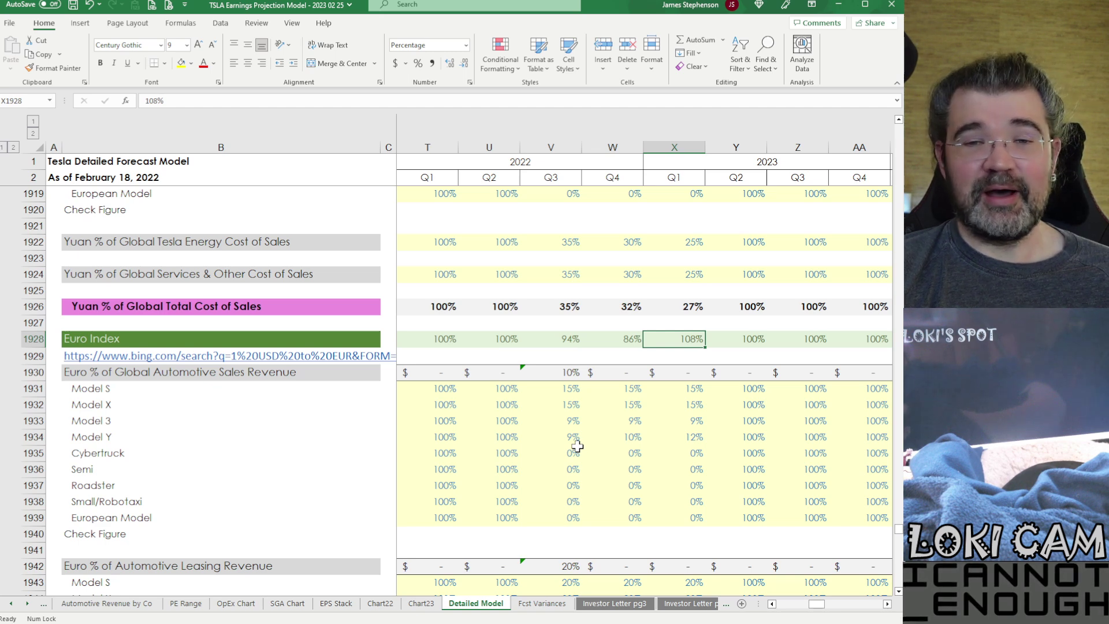
key(Right)
key(Right)
key(Right)
key(Right)
key(Right)
key(Right)
key(Right)
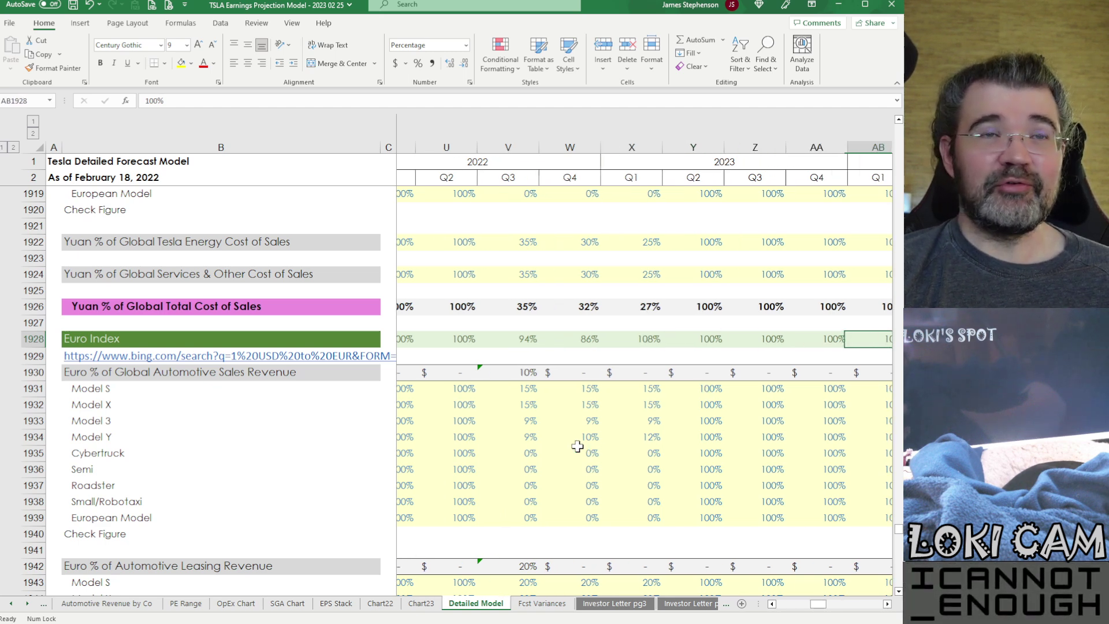
key(Left)
key(Left)
key(Left)
key(Left)
key(Left)
key(Left)
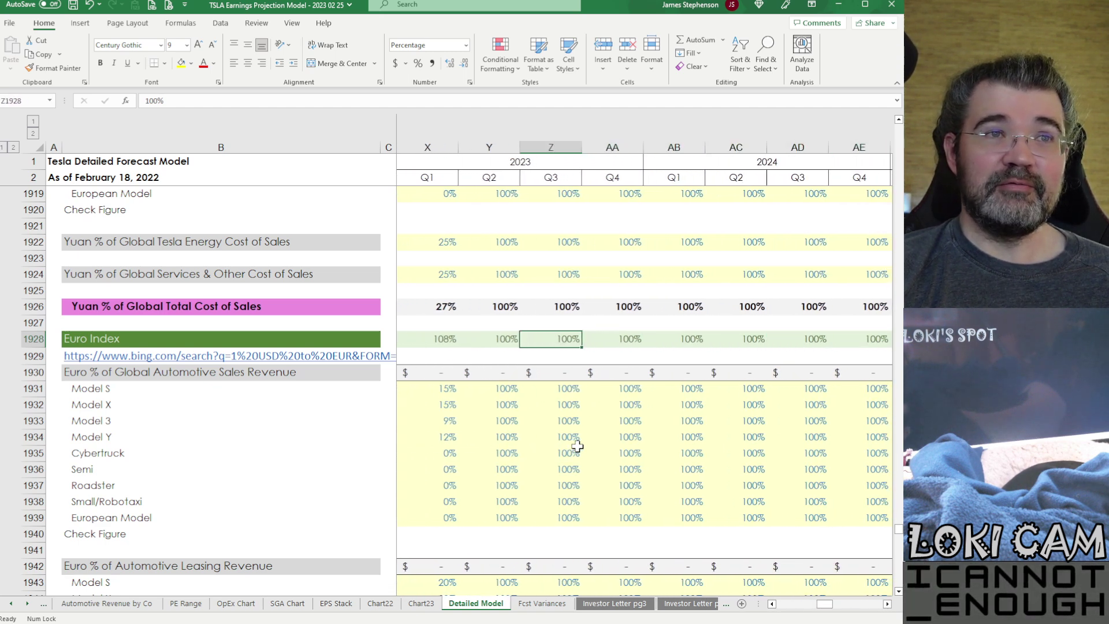
key(Left)
key(Left)
key(Left)
key(Left)
key(Left)
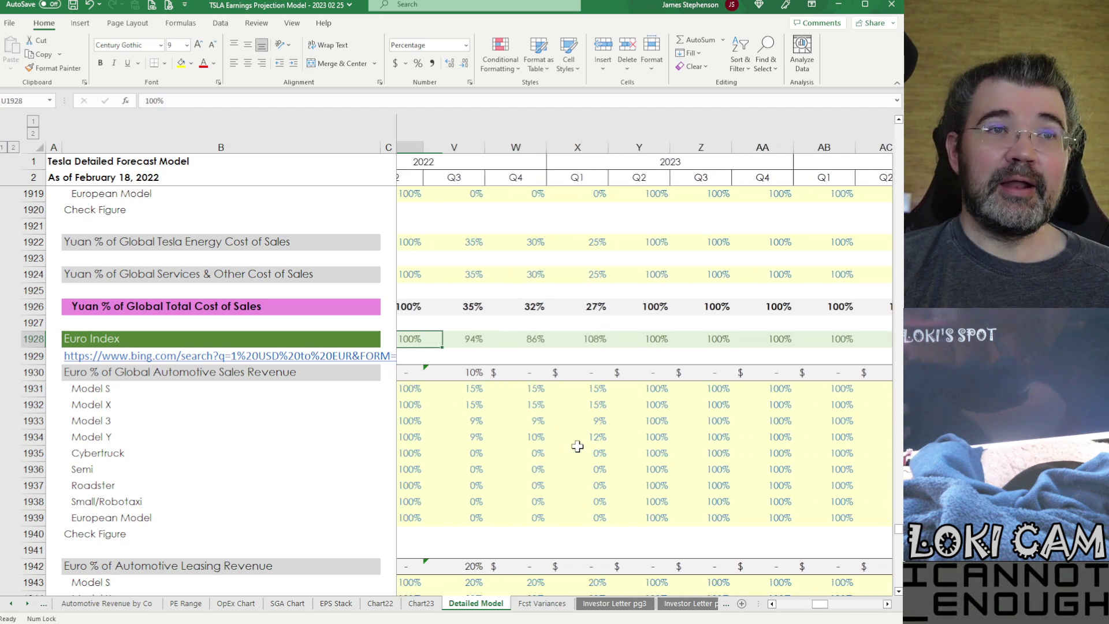
key(Right)
key(Right)
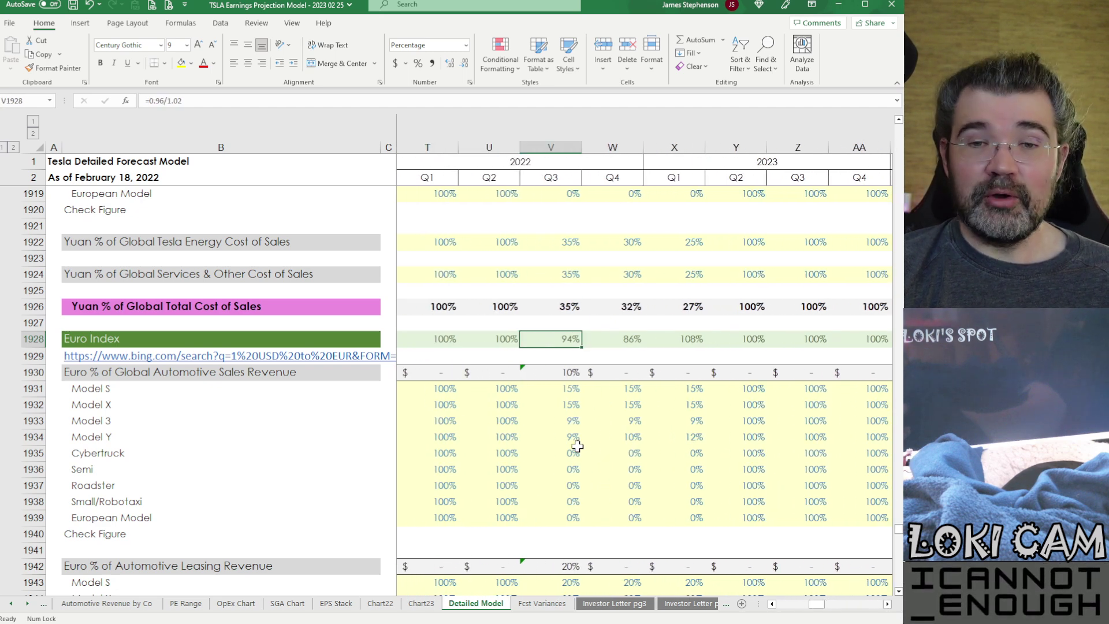
key(Right)
key(Right)
key(Down)
key(Down)
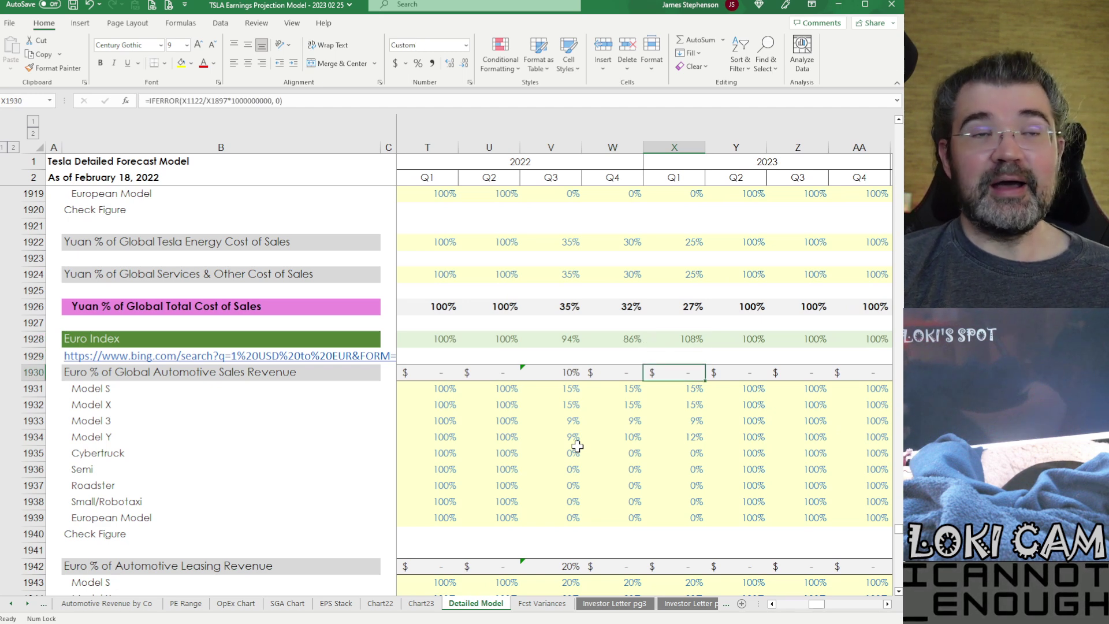
key(Down)
key(Down)
key(Down)
key(Down)
key(Down)
key(Down)
key(Down)
key(Down)
key(Down)
key(Down)
key(Down)
key(Down)
key(Down)
- Check the Q1 2023 Euro leasing shares by model, then the Q4 2022 Model X share
key(Down)
key(Down)
key(Down)
key(Down)
key(Down)
key(Down)
key(Down)
key(Down)
key(Down)
key(Down)
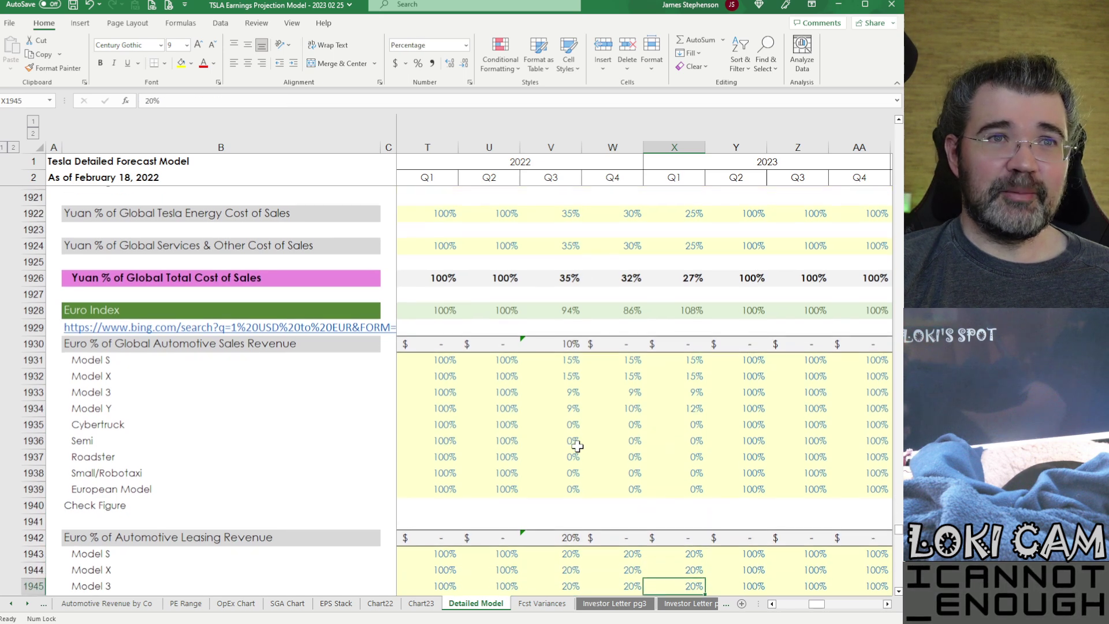
key(Down)
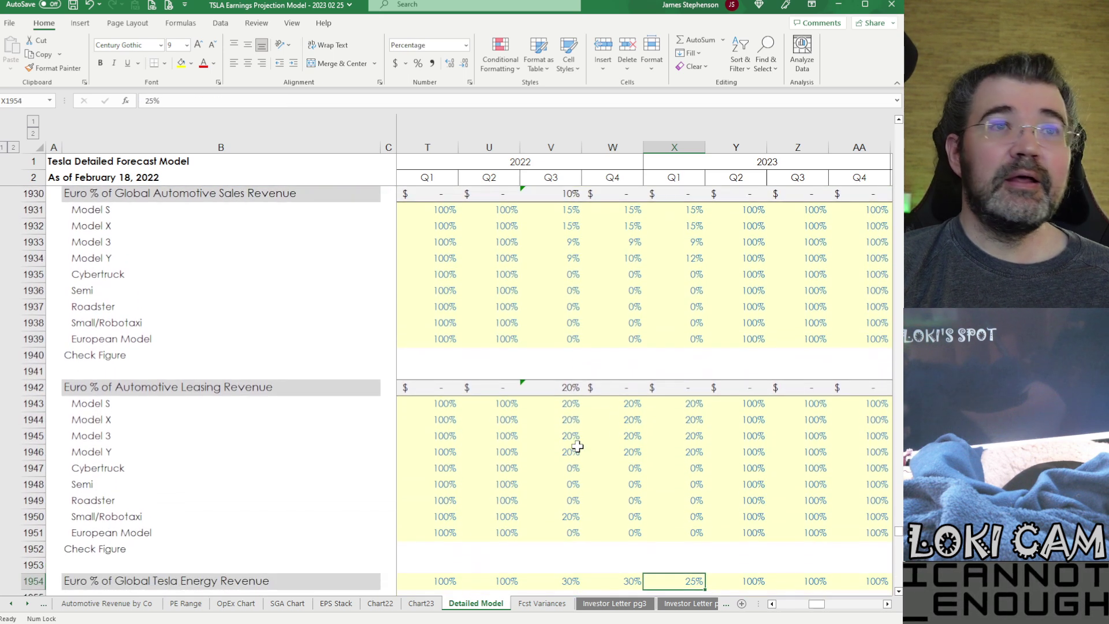
key(Up)
key(Up)
key(Up)
key(Up)
key(Up)
key(Up)
key(Up)
key(Up)
key(Up)
key(Up)
key(Up)
key(Up)
key(Up)
key(Up)
key(Up)
key(Up)
key(Up)
key(Up)
key(Up)
key(Up)
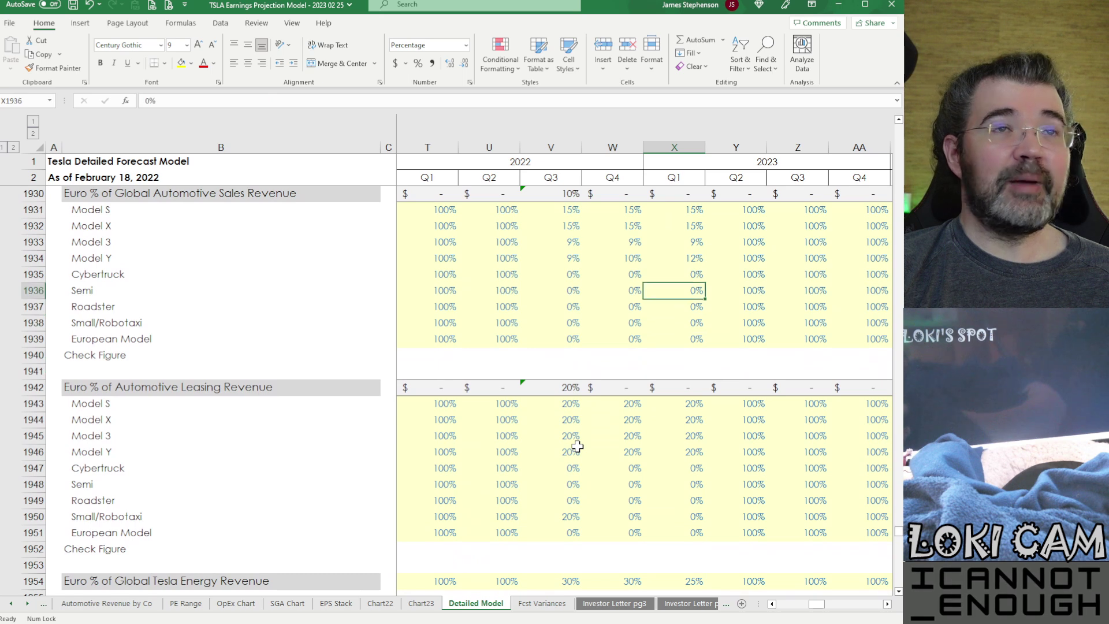
key(Up)
key(Up)
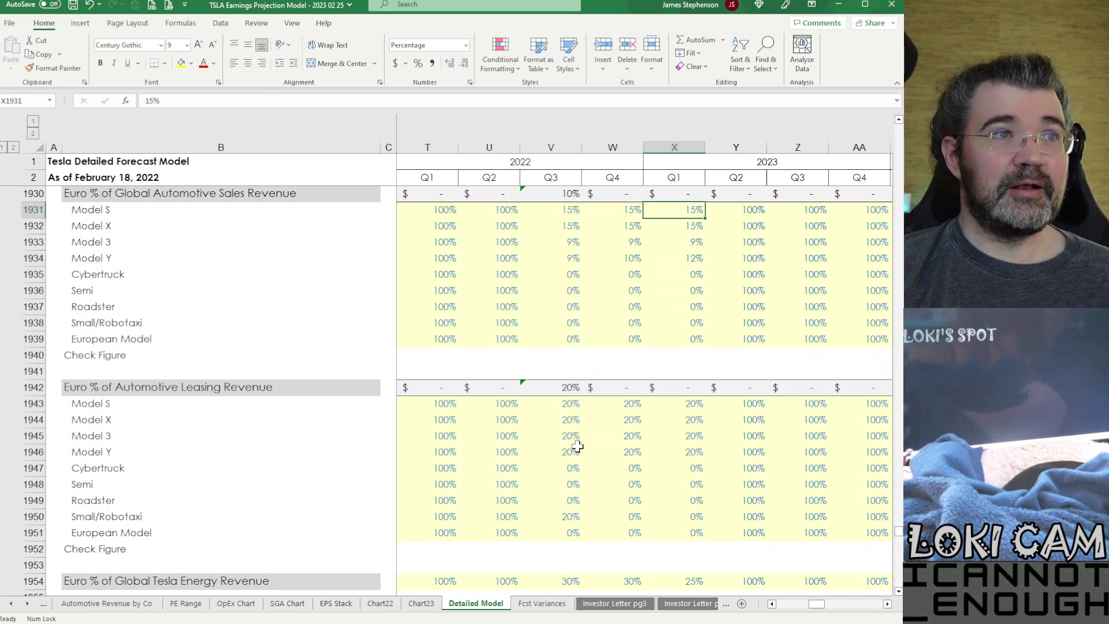
key(Down)
key(Down)
key(Down)
key(Down)
key(Down)
key(Down)
key(Down)
key(Down)
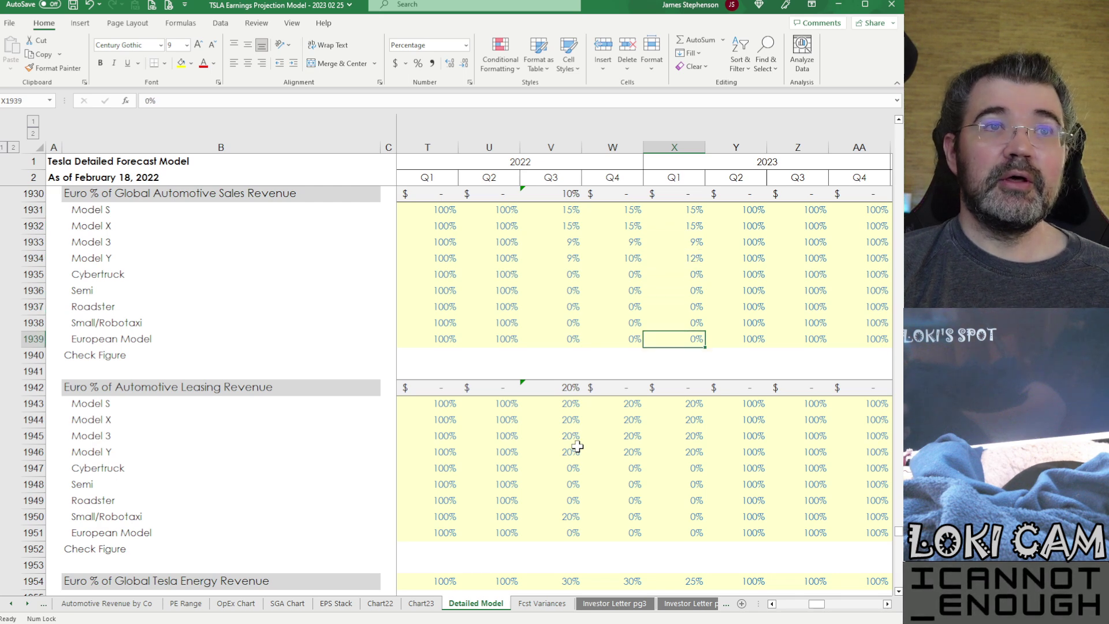
key(Down)
key(Down)
key(Down)
key(Down)
key(Down)
key(Down)
key(Down)
key(Down)
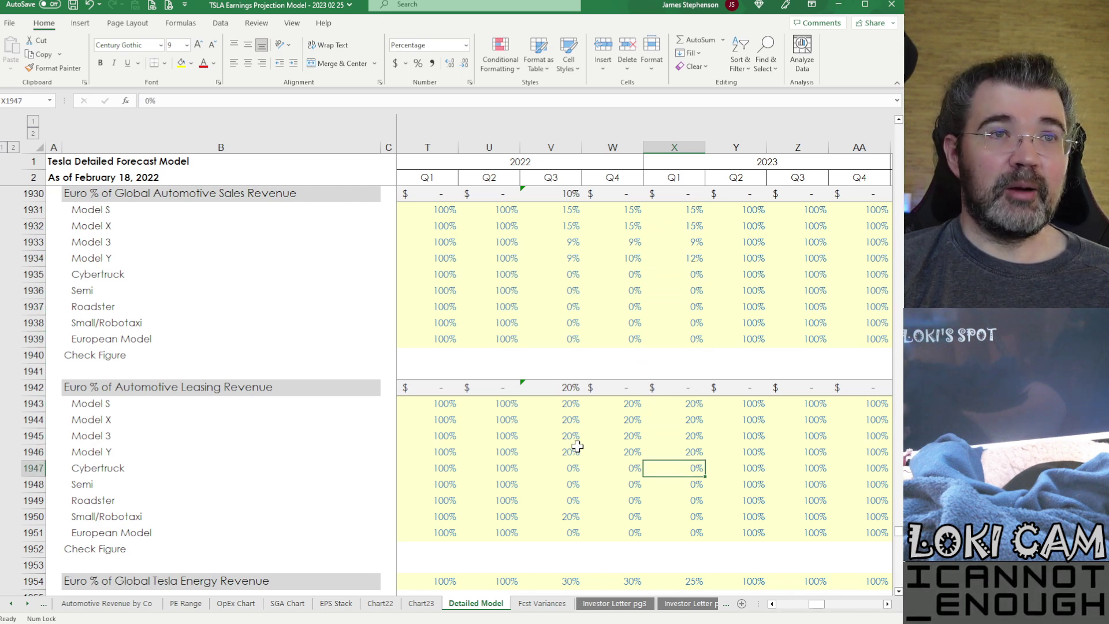
key(Up)
key(Up)
key(Up)
key(Up)
key(Left)
key(Right)
key(Left)
key(shift+Down)
key(Right)
key(Down)
key(Left)
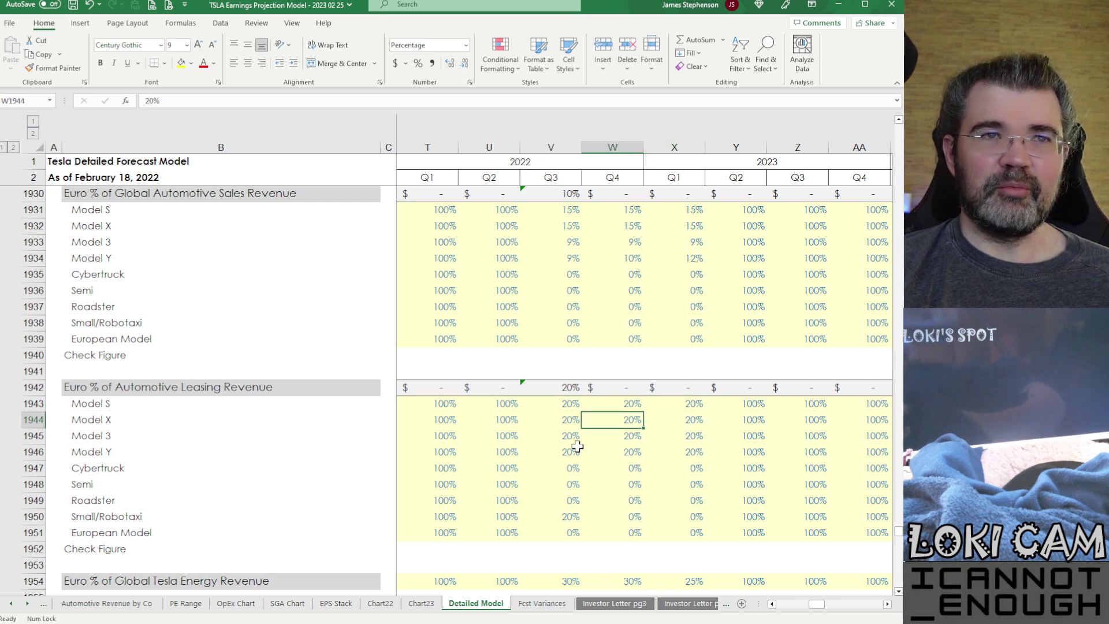
- Walk down the Euro energy revenue and cost-of-sales shares to the translation impacts heading
key(Down)
key(Down)
key(Down)
key(Down)
key(Down)
key(Down)
key(Down)
key(Down)
key(Down)
key(Down)
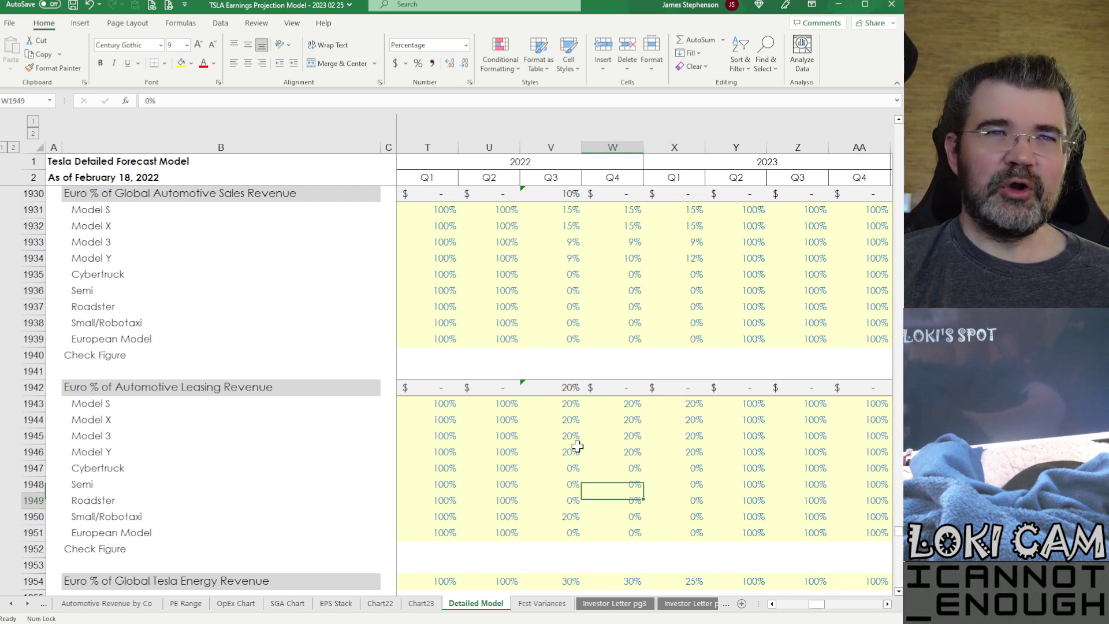
key(Down)
key(Down)
key(Down)
key(Down)
key(Down)
key(Down)
key(Down)
key(Down)
key(Down)
key(Down)
key(Down)
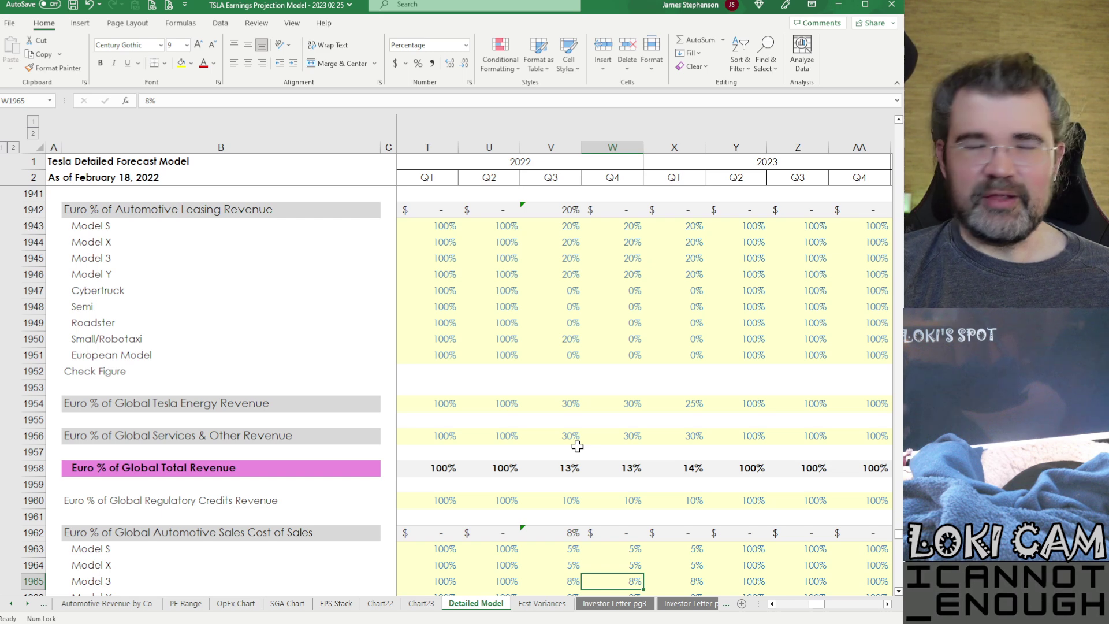
key(Down)
key(Down)
key(Down)
key(Down)
key(Down)
key(Down)
key(Down)
key(Down)
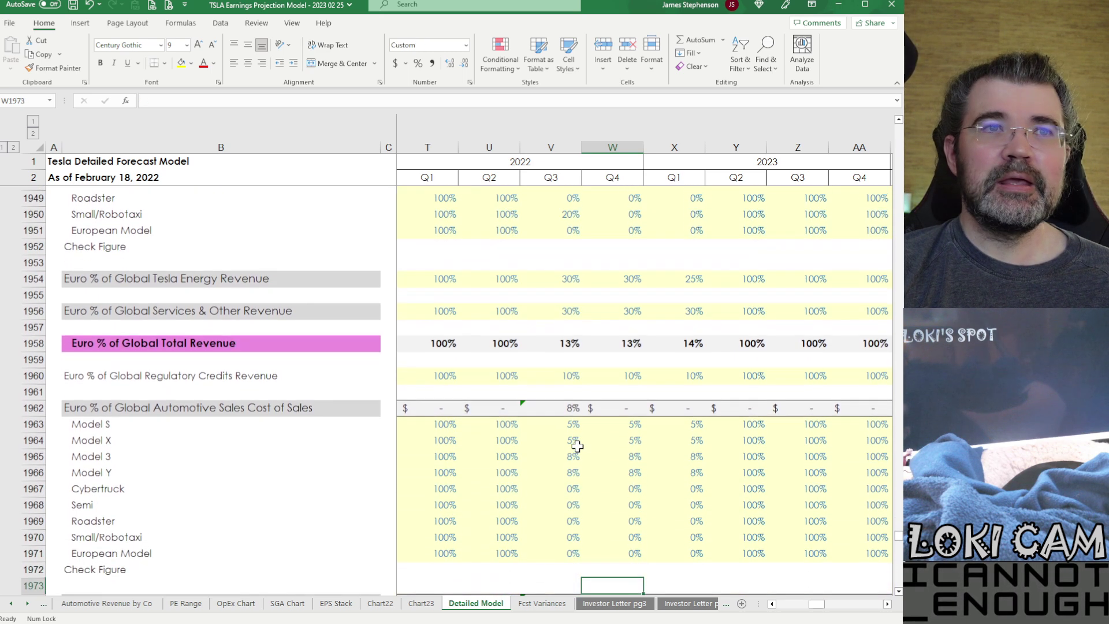
key(Down)
key(Down)
key(Down)
key(Down)
key(Down)
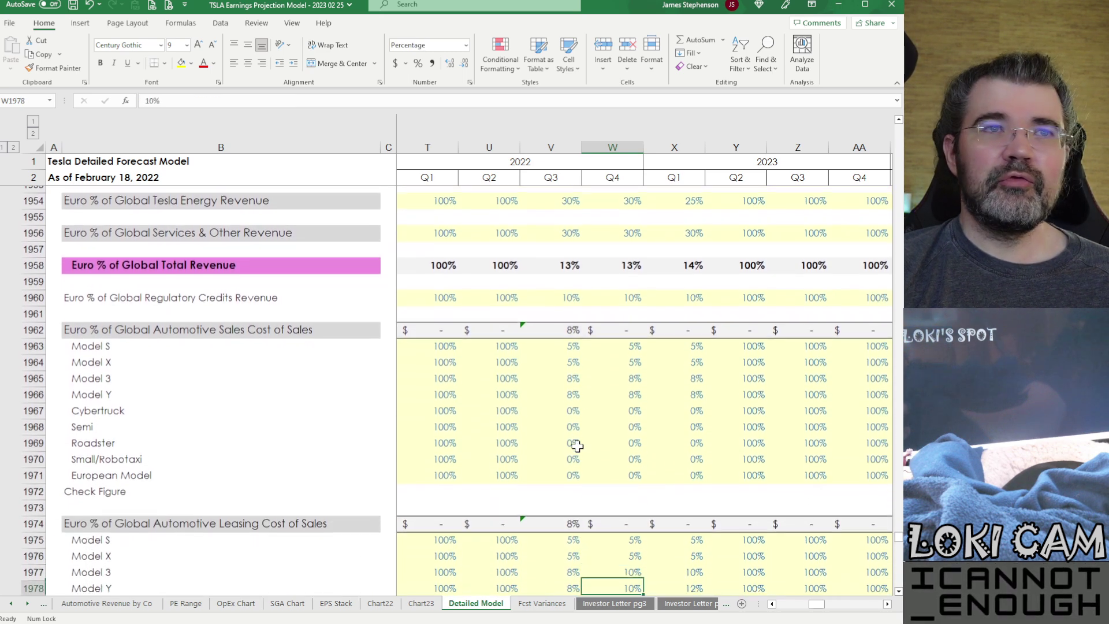
key(Down)
key(Down)
key(Down)
key(Down)
key(Down)
key(Down)
key(Down)
key(Down)
key(Down)
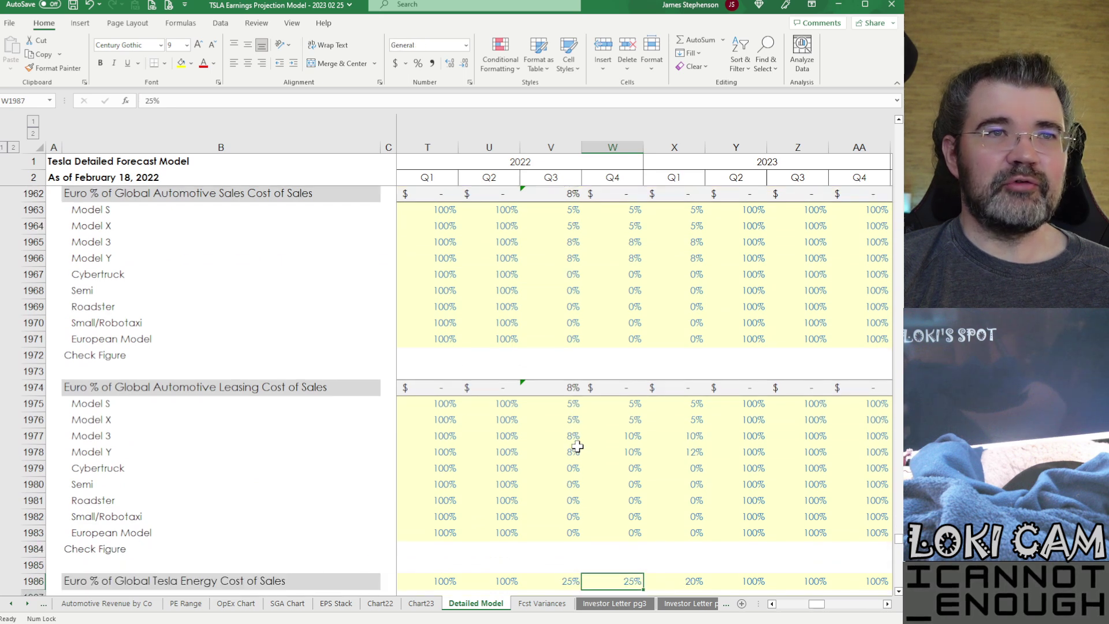
key(Down)
key(Down)
key(Down)
key(Down)
key(Down)
key(Down)
key(Down)
key(Down)
key(Down)
key(Down)
key(Down)
key(Down)
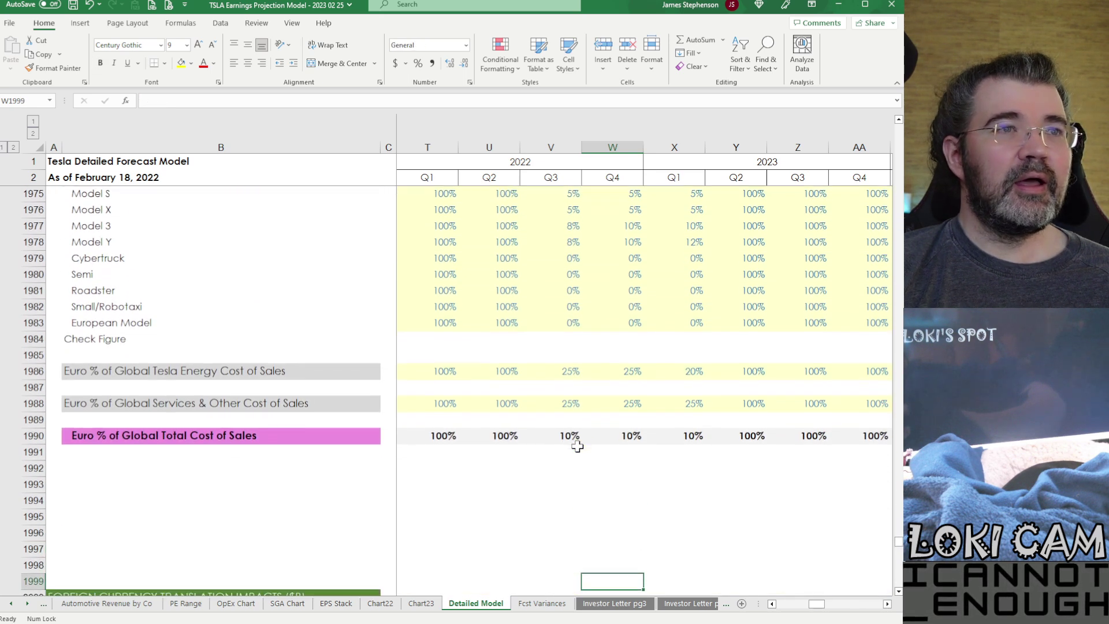
key(Down)
key(Up)
key(Up)
key(Up)
key(Up)
key(Up)
key(Up)
key(Up)
key(Up)
key(Up)
key(Up)
key(Up)
key(Up)
key(Down)
key(Down)
key(Down)
key(Down)
key(Down)
key(Down)
key(Down)
key(Down)
key(Down)
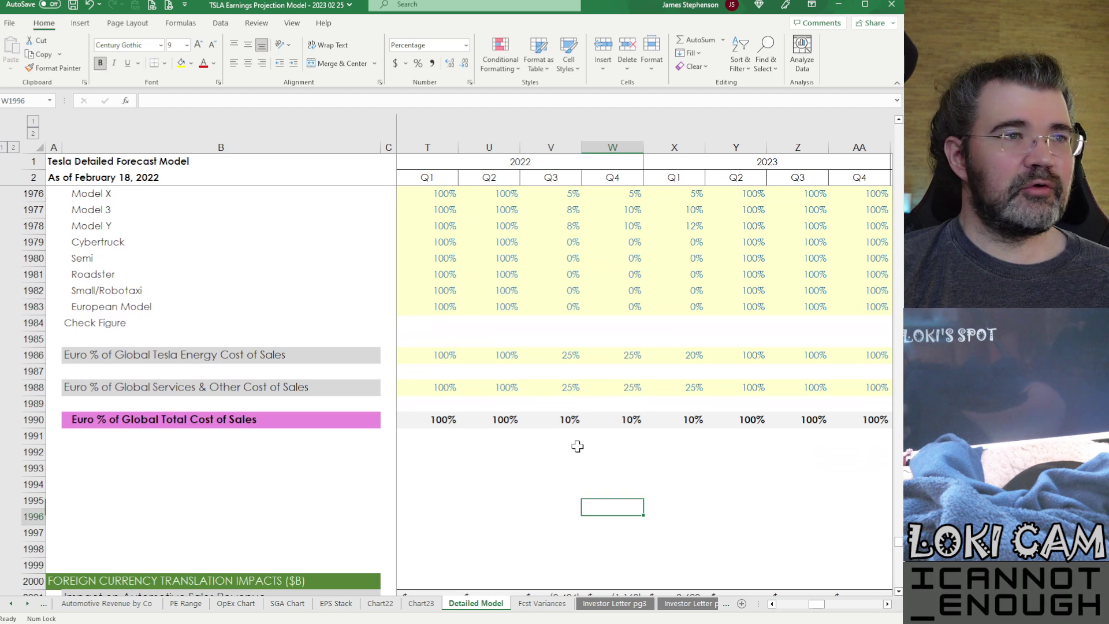
key(Down)
key(Down)
key(Down)
key(Down)
key(Down)
key(Down)
key(Down)
key(Down)
key(Down)
key(Down)
key(Down)
key(Down)
key(Down)
key(Down)
key(Down)
key(Down)
key(Down)
key(Down)
key(Down)
key(Down)
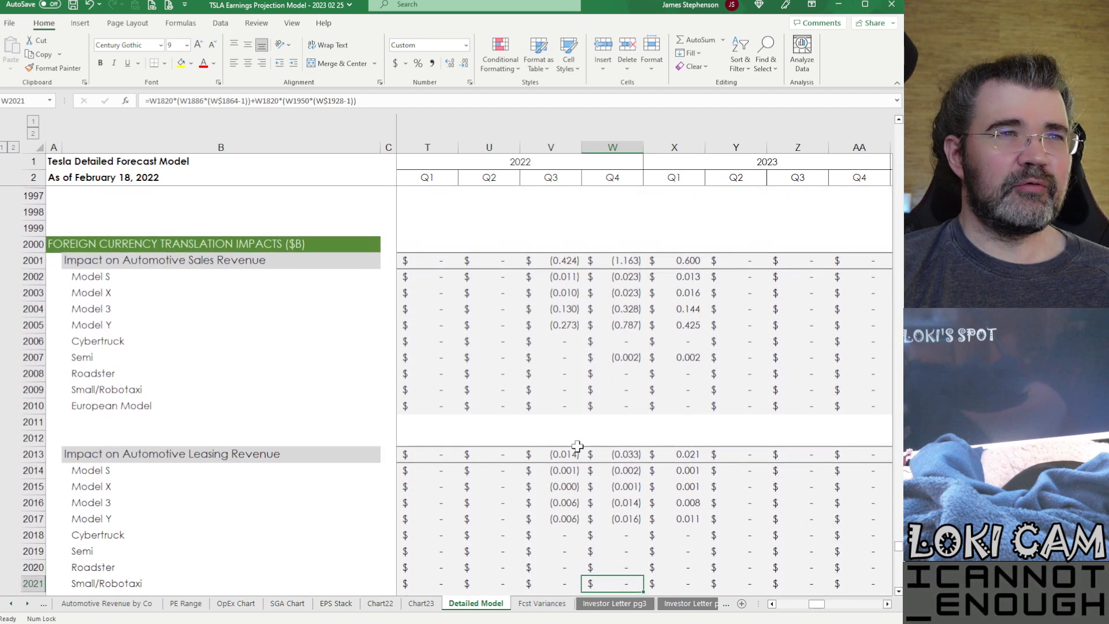
key(Up)
key(Up)
key(Up)
key(Up)
key(Up)
key(Up)
key(Up)
key(Up)
key(Up)
key(Up)
key(Up)
key(Up)
key(Up)
key(Up)
key(Up)
key(Up)
key(Up)
key(Up)
key(Up)
key(Up)
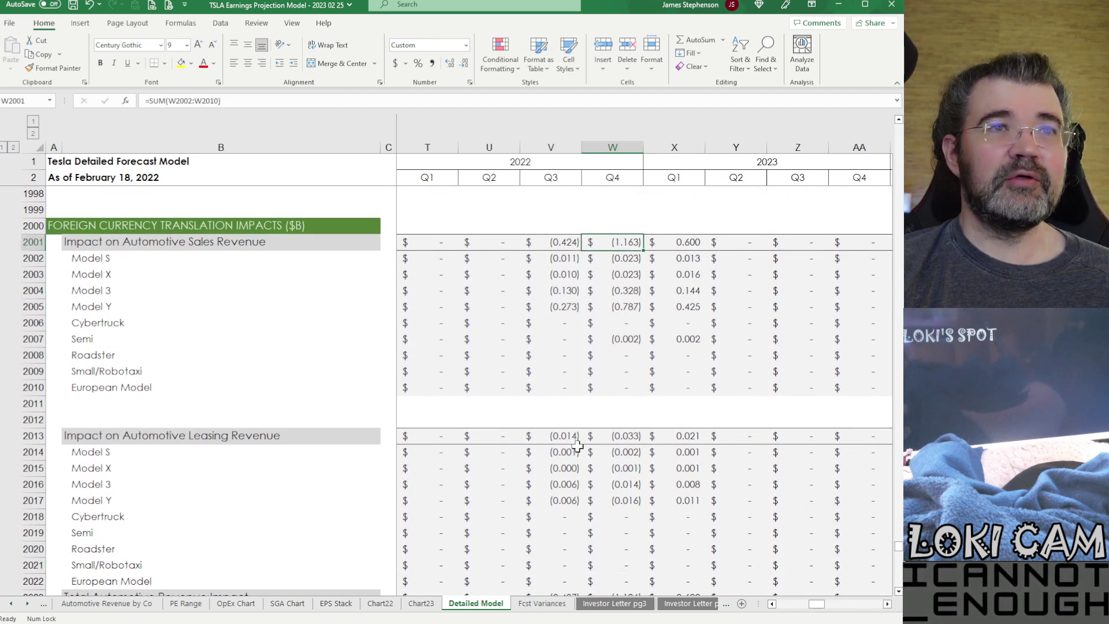
key(Down)
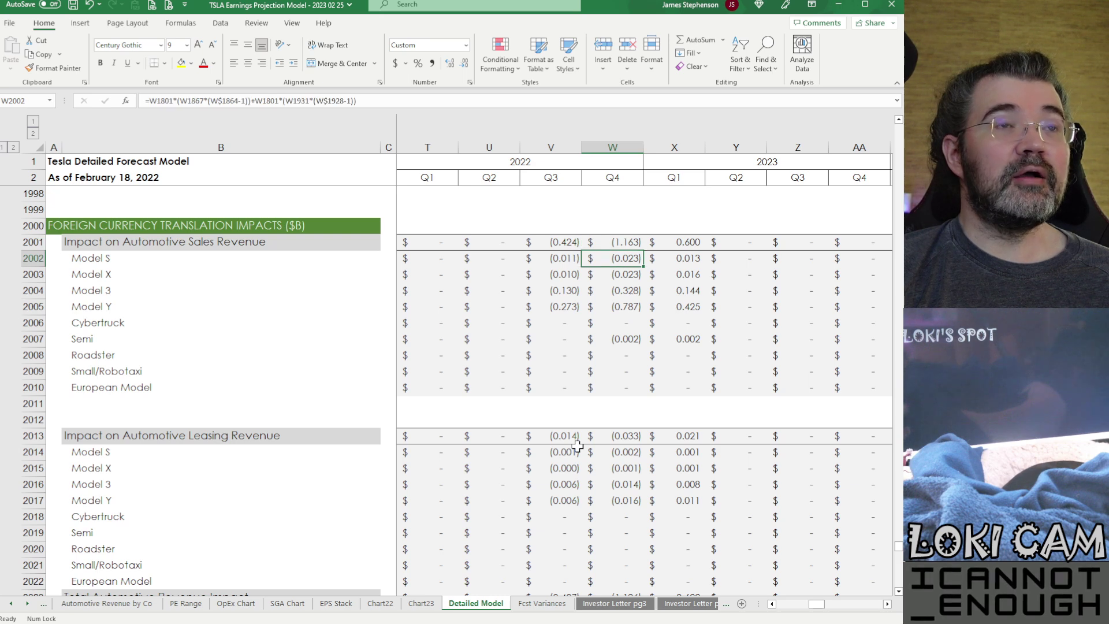
key(Down)
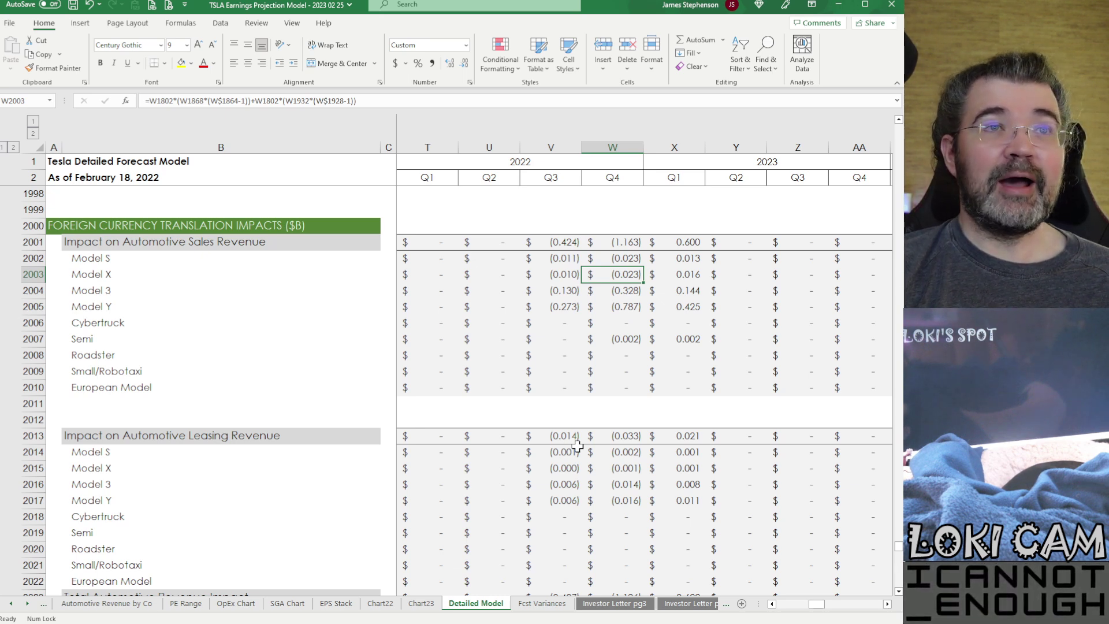
key(Up)
key(Up)
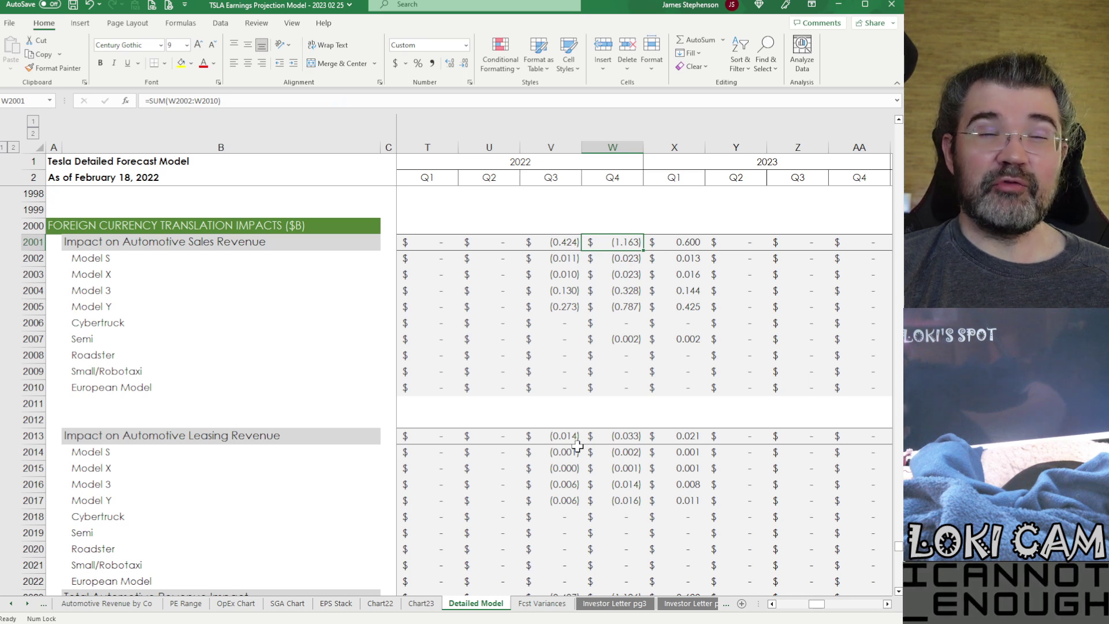
key(Down)
key(Down)
key(Down)
key(Down)
key(Down)
key(Up)
key(Up)
key(Up)
key(Up)
key(Up)
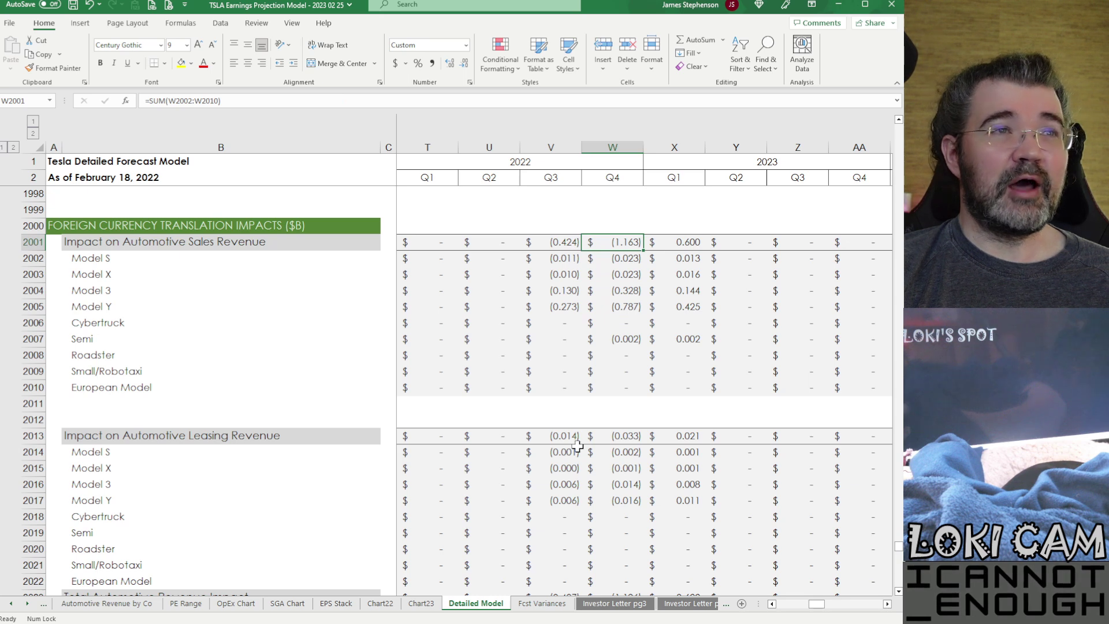
key(Down)
key(Down)
key(Down)
key(Down)
key(Down)
key(Down)
key(Down)
key(Down)
key(Down)
key(Down)
key(Down)
key(Down)
key(Down)
key(Down)
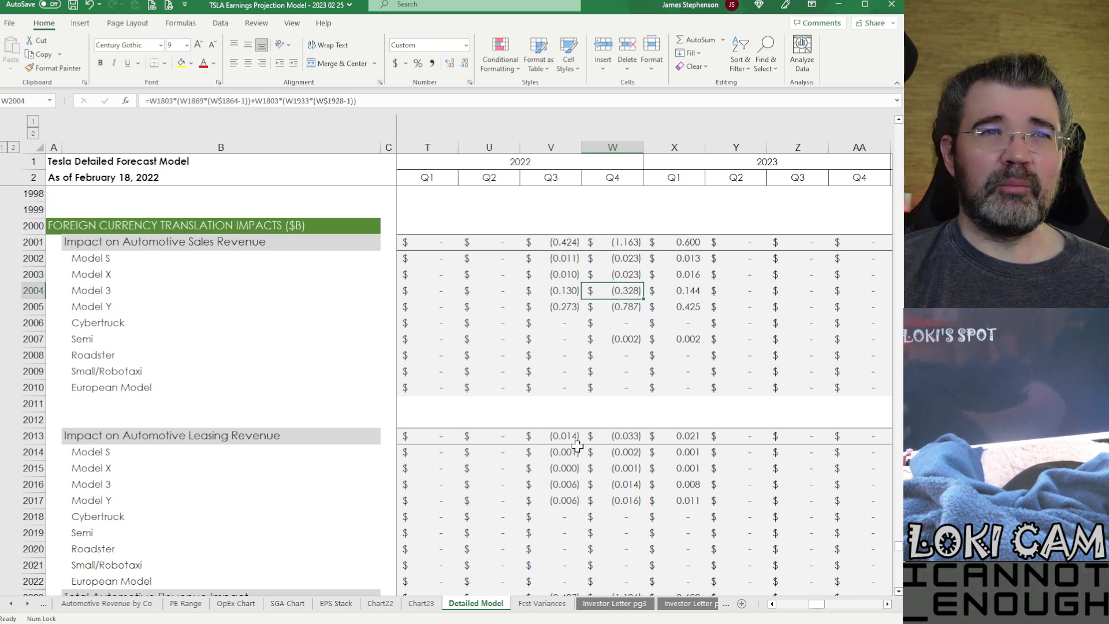
- Inspect the Tesla Energy, services and total revenue currency impact formulas
key(Down)
key(Down)
key(Down)
key(Down)
key(Down)
key(Down)
key(Down)
key(Down)
key(Down)
key(Down)
key(Down)
key(Down)
key(Down)
key(Down)
key(Down)
key(Down)
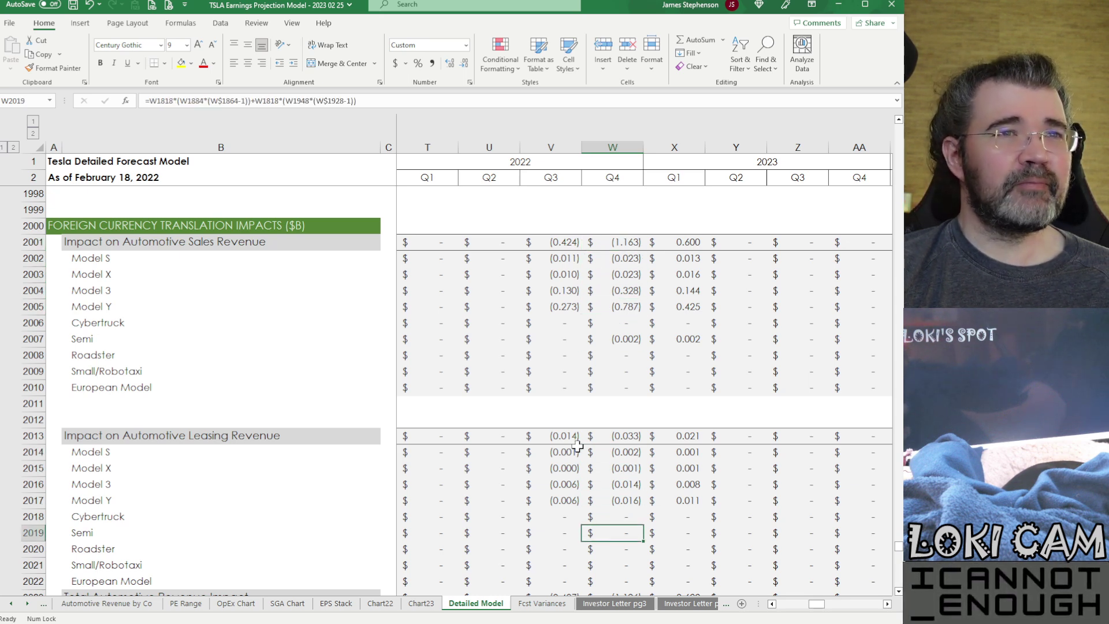
key(Down)
key(Down)
key(Down)
key(Down)
key(Down)
key(Down)
key(Down)
key(Down)
key(Down)
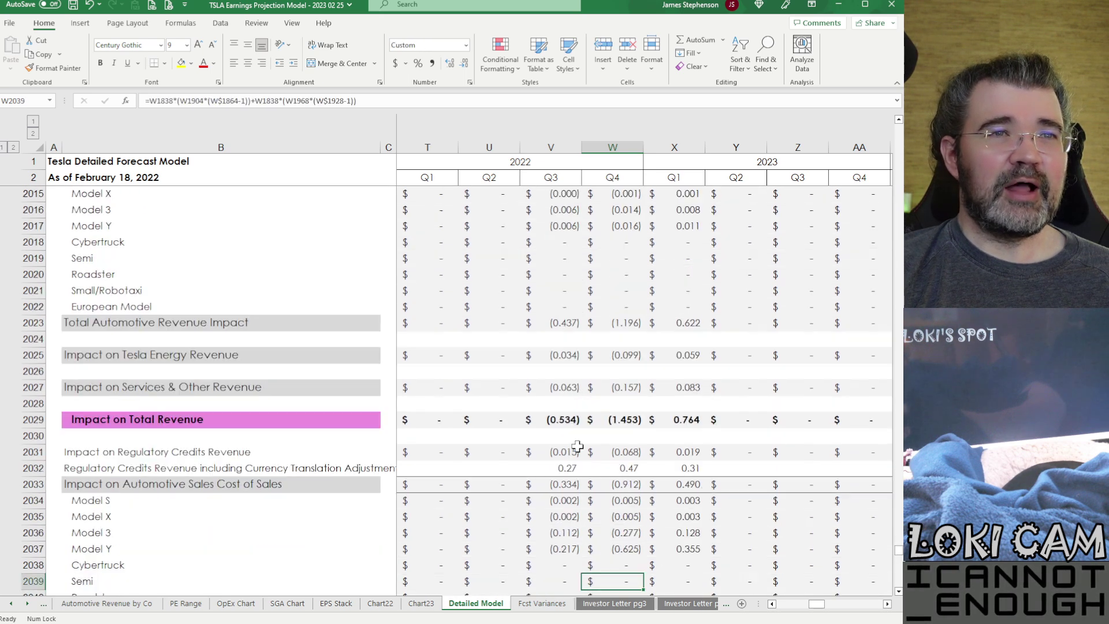
key(Up)
key(Up)
key(Up)
key(Up)
key(Up)
key(Up)
key(Up)
key(Up)
key(Up)
key(Up)
key(Up)
key(Up)
key(Up)
key(Up)
key(Up)
key(Down)
key(Down)
key(Up)
key(Up)
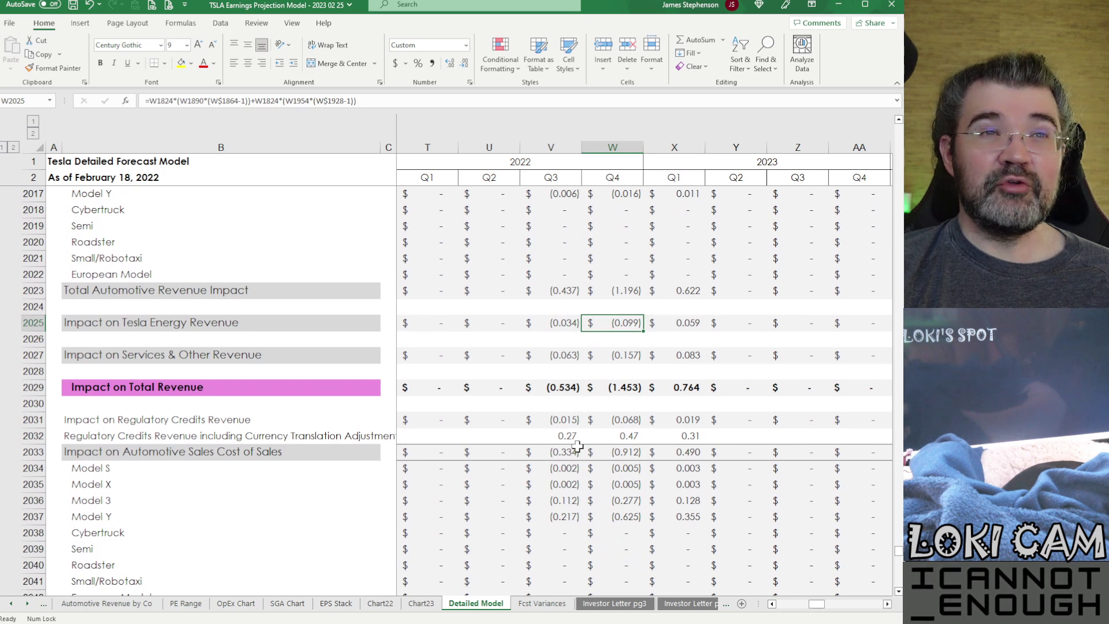
key(Down)
key(Down)
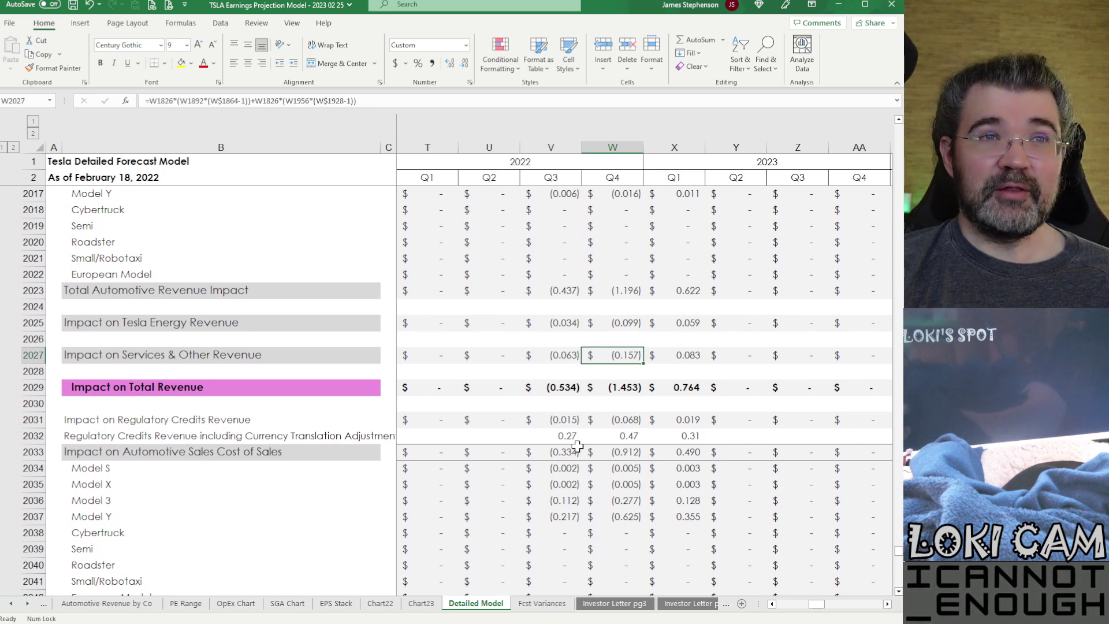
key(Down)
key(Down)
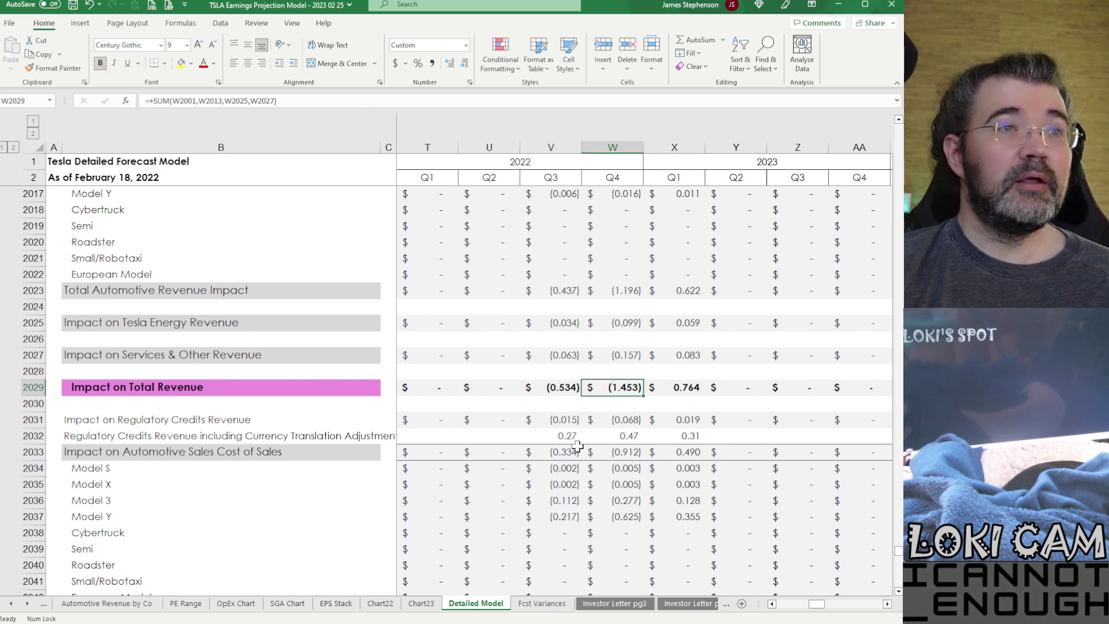
- Compare total revenue impact across quarters: $(1.453)B Q4 2022, $0.764B Q1 2023; check regulatory credits impact
key(Left)
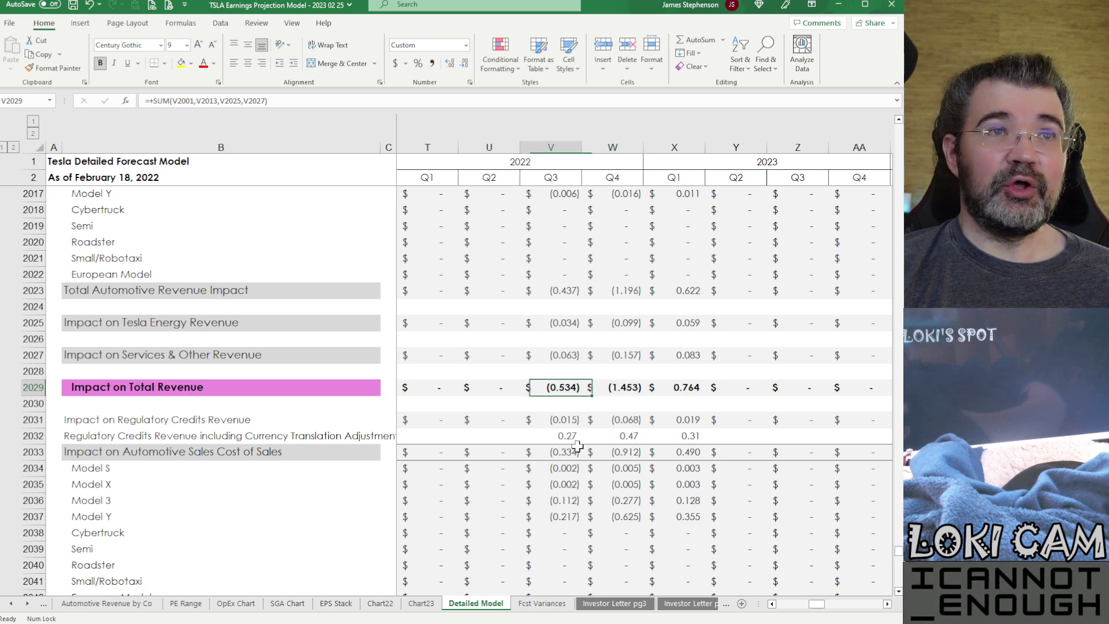
key(Right)
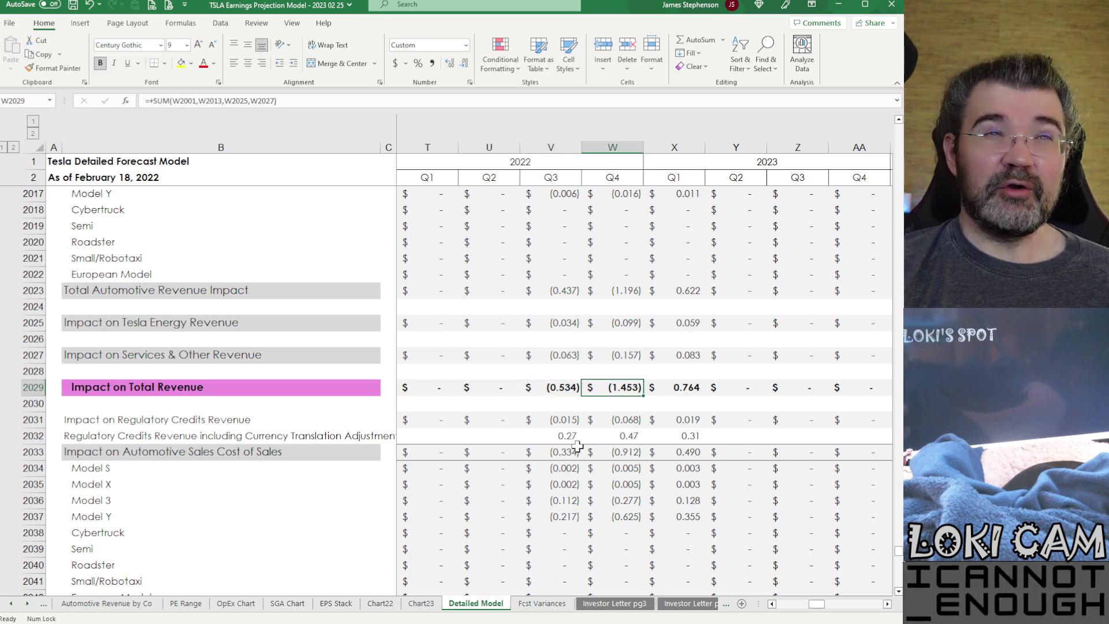
key(Right)
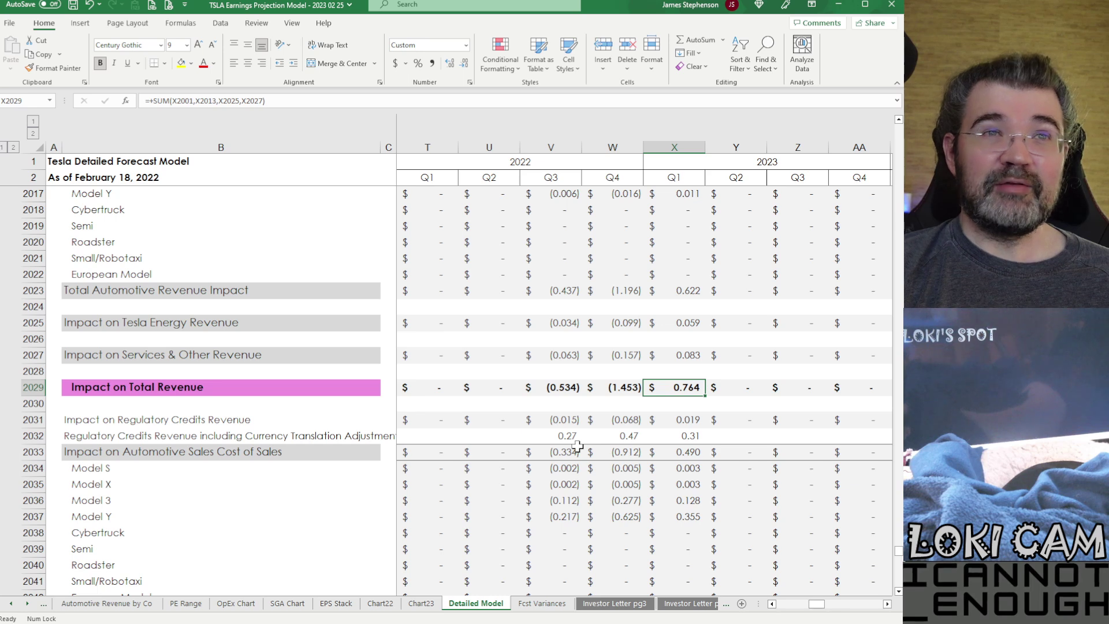
key(Left)
key(Right)
key(Down)
key(Down)
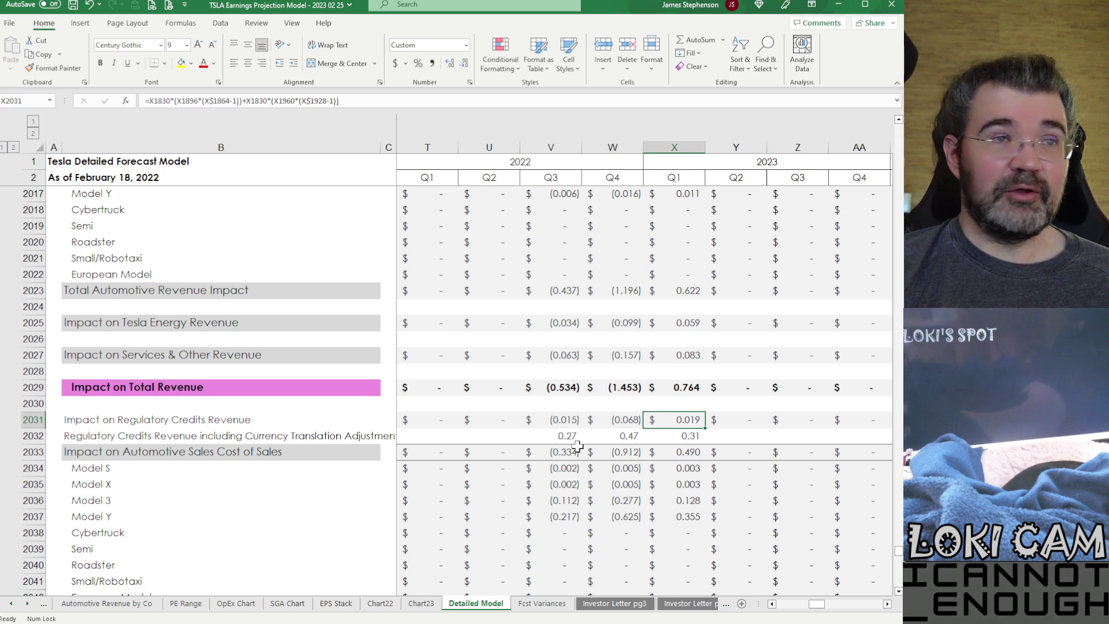
key(Down)
key(Down)
key(Down)
key(Down)
- Check the total automotive cost-of-sales impact formula for Q3 and Q4 2022
key(Down)
key(Down)
key(Down)
key(Down)
key(Down)
key(Down)
key(Down)
key(Down)
key(Down)
key(Down)
key(Down)
key(Down)
key(Down)
key(Down)
key(Down)
key(Down)
key(Down)
key(Down)
key(Down)
key(Down)
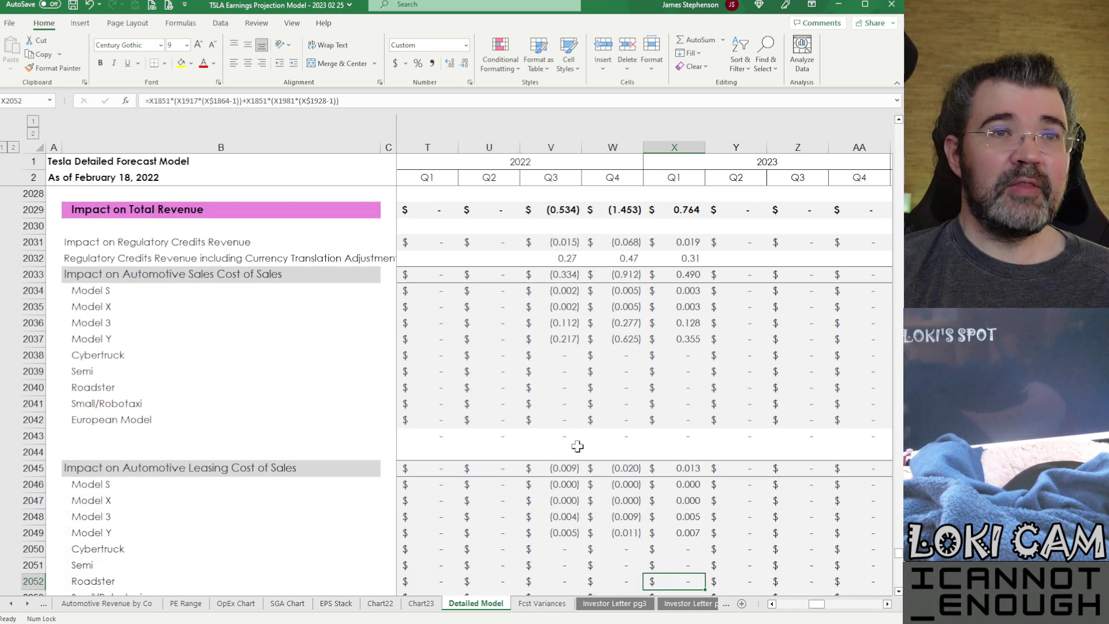
key(Down)
key(Down)
key(Down)
key(Down)
key(Down)
key(Down)
key(Down)
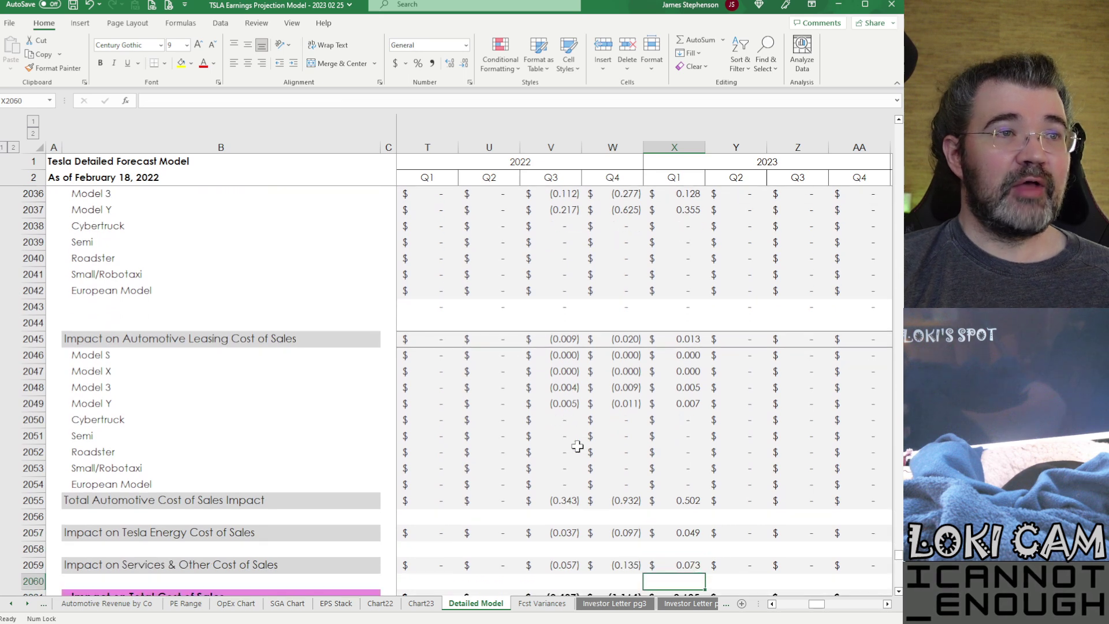
key(Up)
key(Up)
key(Up)
key(Up)
key(Up)
key(Up)
key(Up)
key(Up)
key(Up)
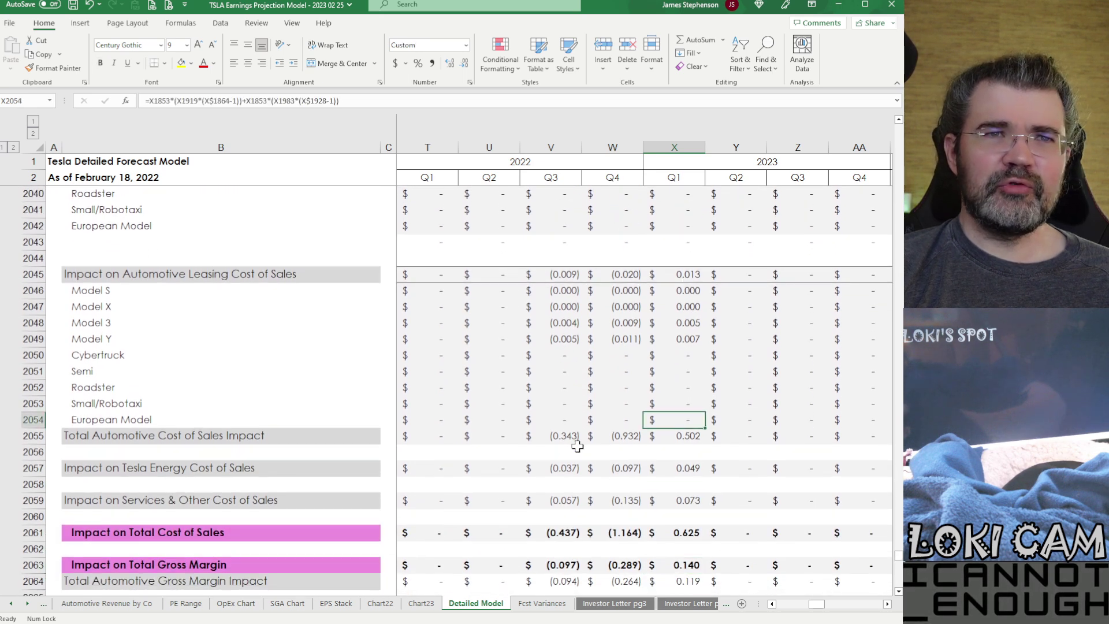
key(Down)
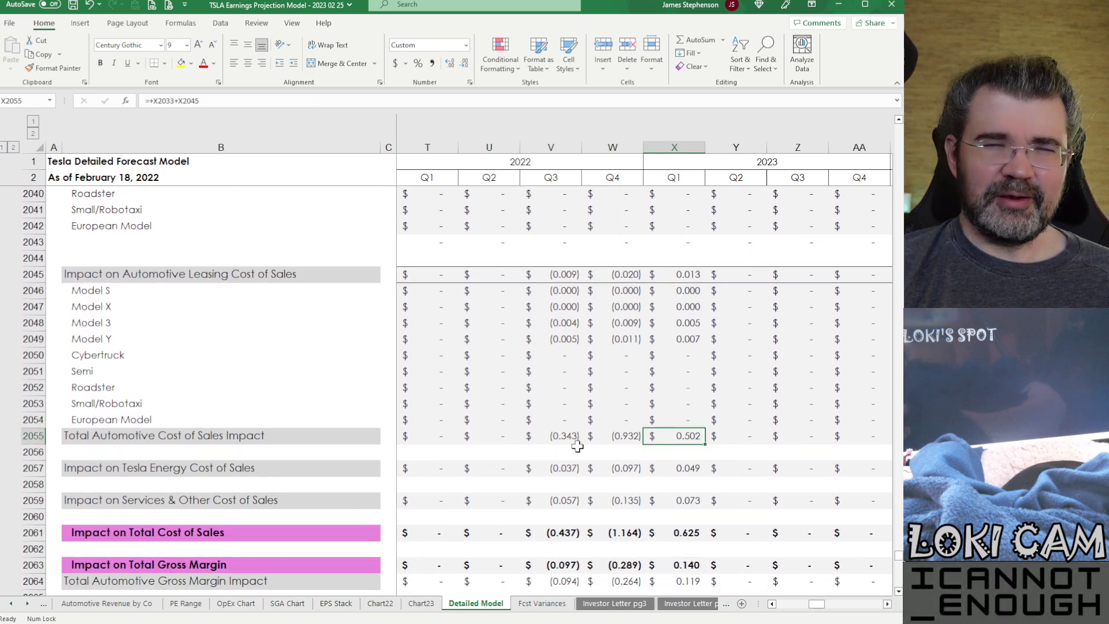
key(Left)
key(Left)
key(Right)
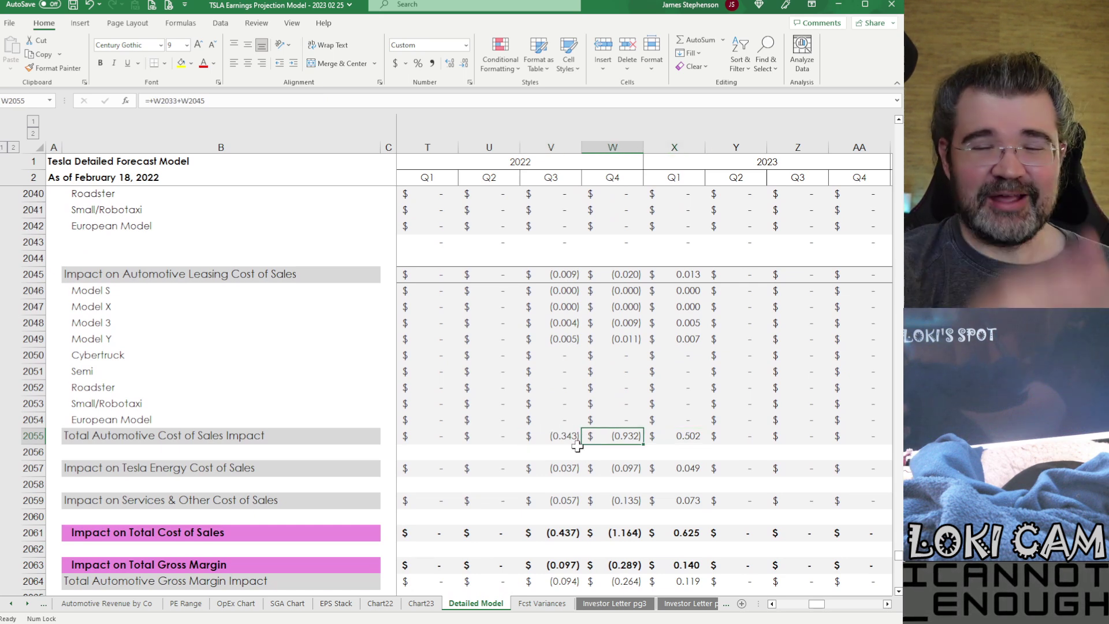
- Compare gross margin impacts: $(0.289)B Q4 2022, $0.140B Q1 2023, then move below the section
key(Down)
key(Down)
key(Down)
key(Down)
key(Down)
key(Down)
key(Down)
key(Down)
key(Down)
key(Down)
key(Down)
key(Down)
key(Down)
key(Down)
key(Down)
key(Down)
key(Down)
key(Down)
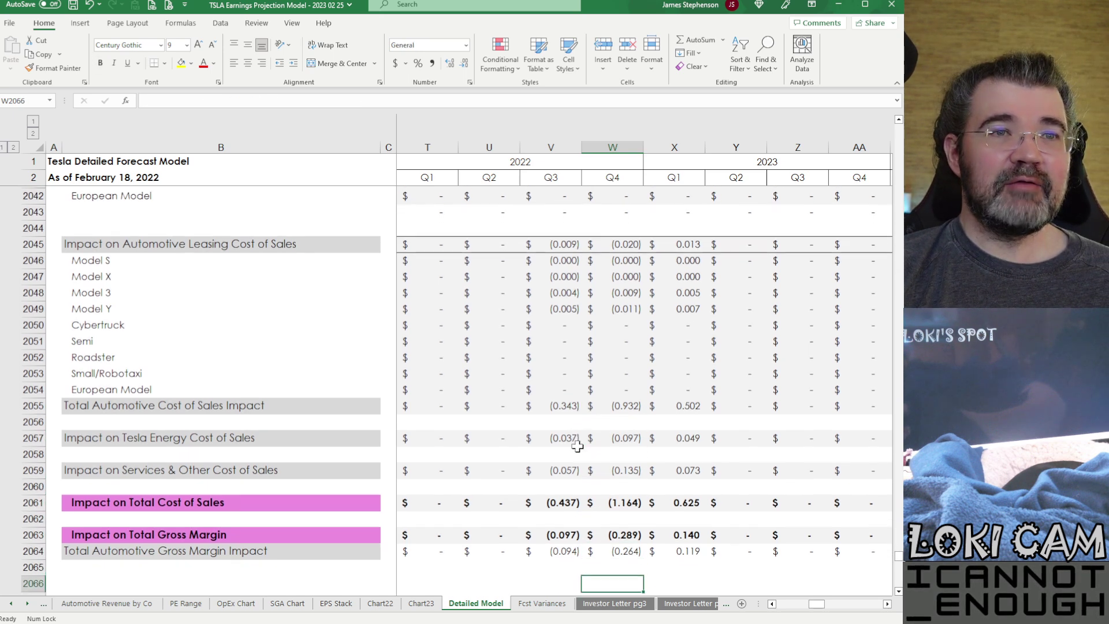
key(Up)
key(Up)
key(Up)
key(Up)
key(Up)
key(Up)
key(Up)
key(Up)
key(Up)
key(Up)
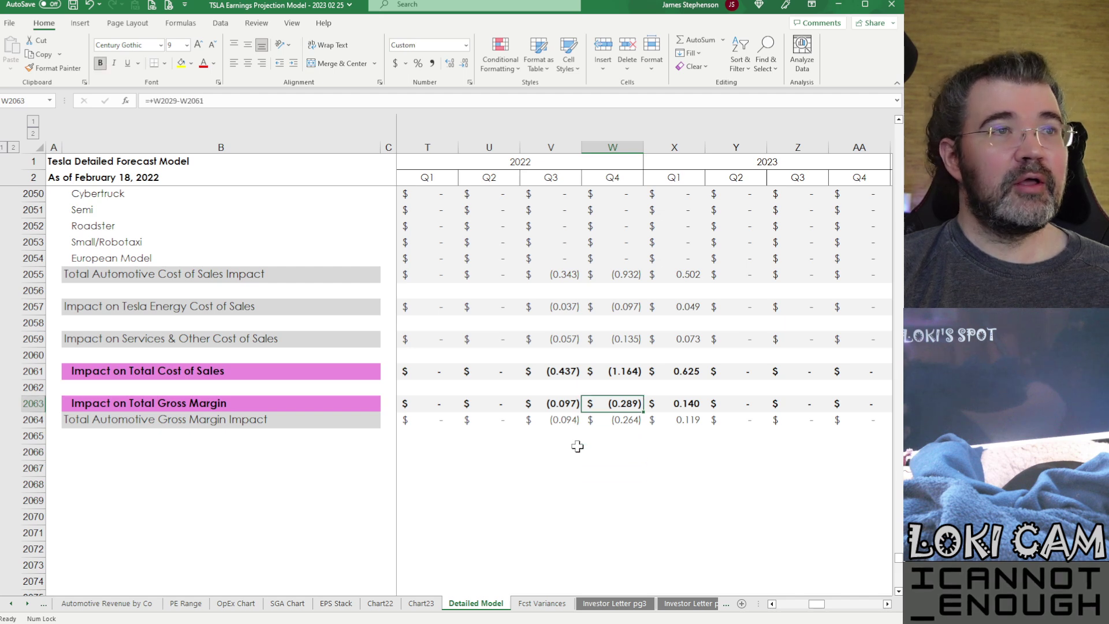
key(Left)
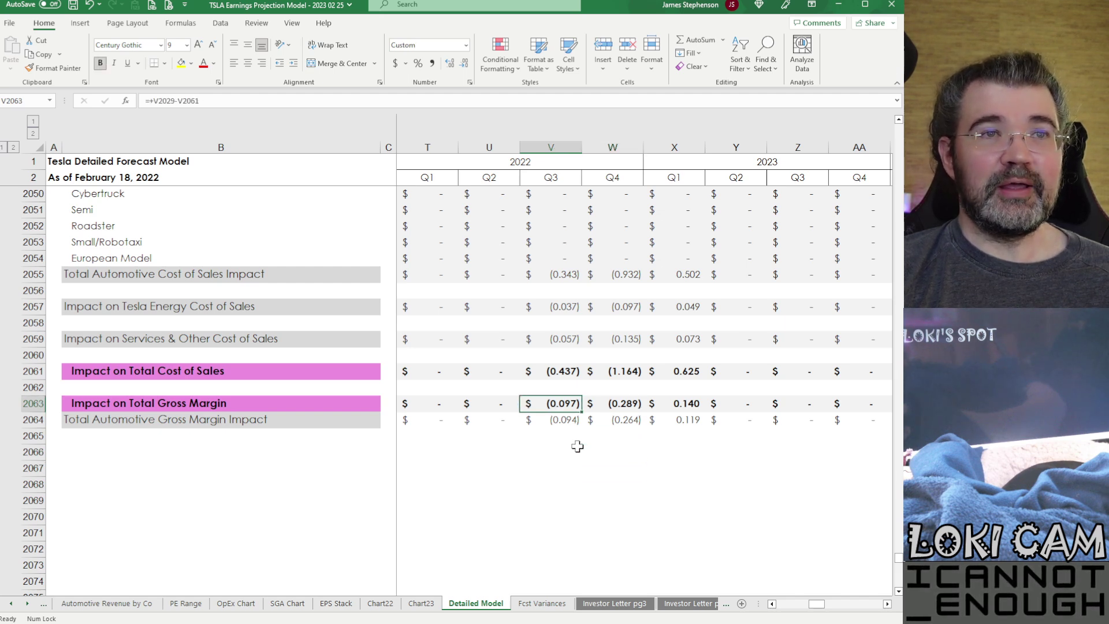
key(Right)
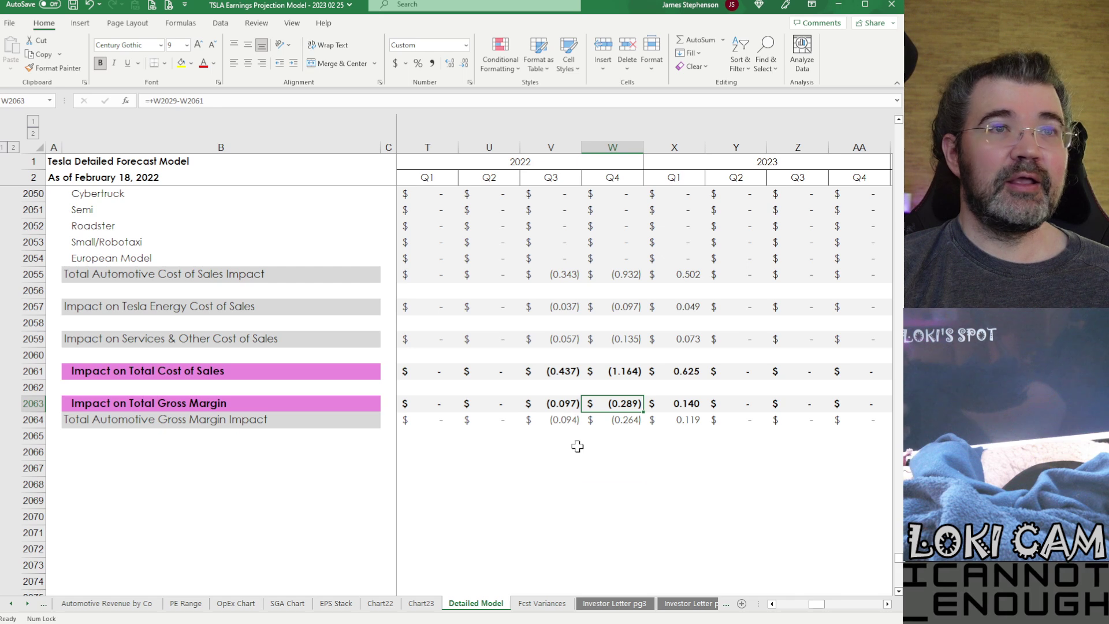
key(Right)
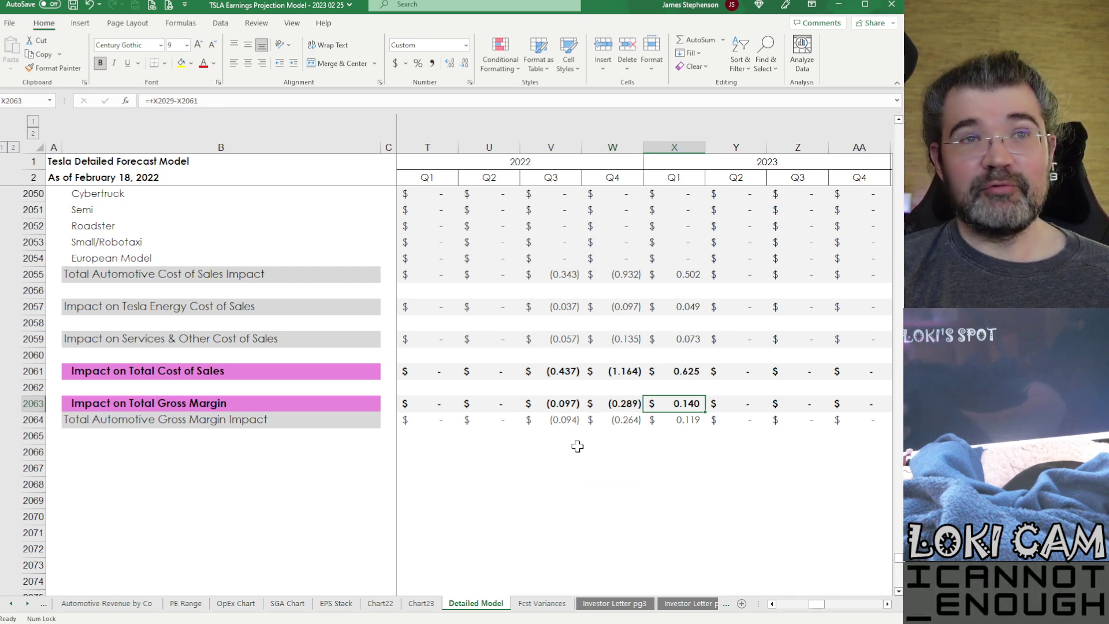
key(Down)
key(Down)
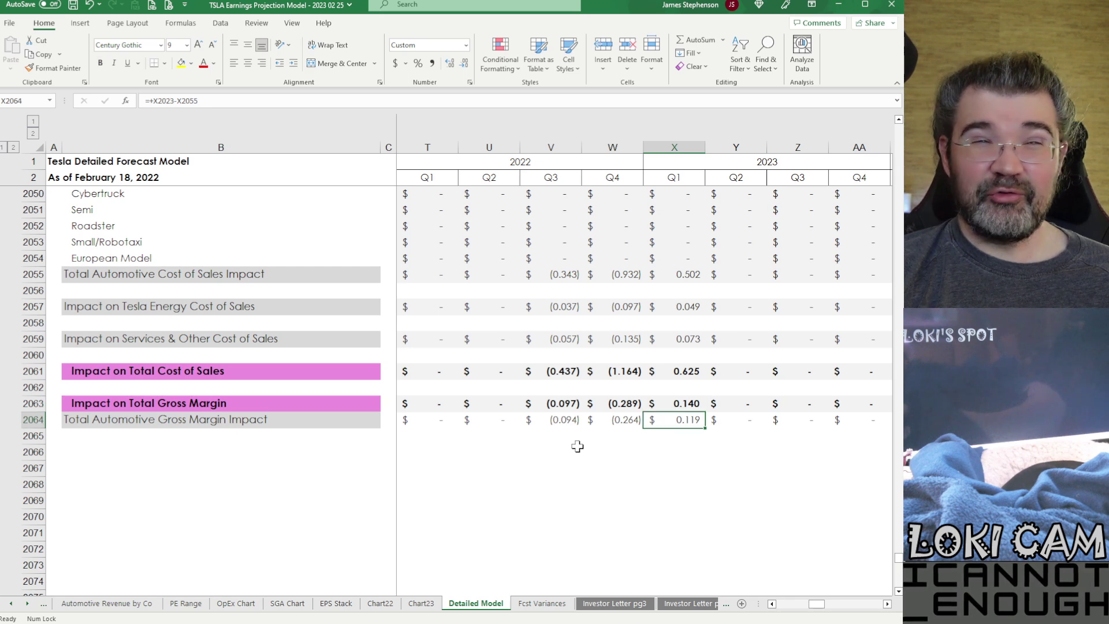
key(Down)
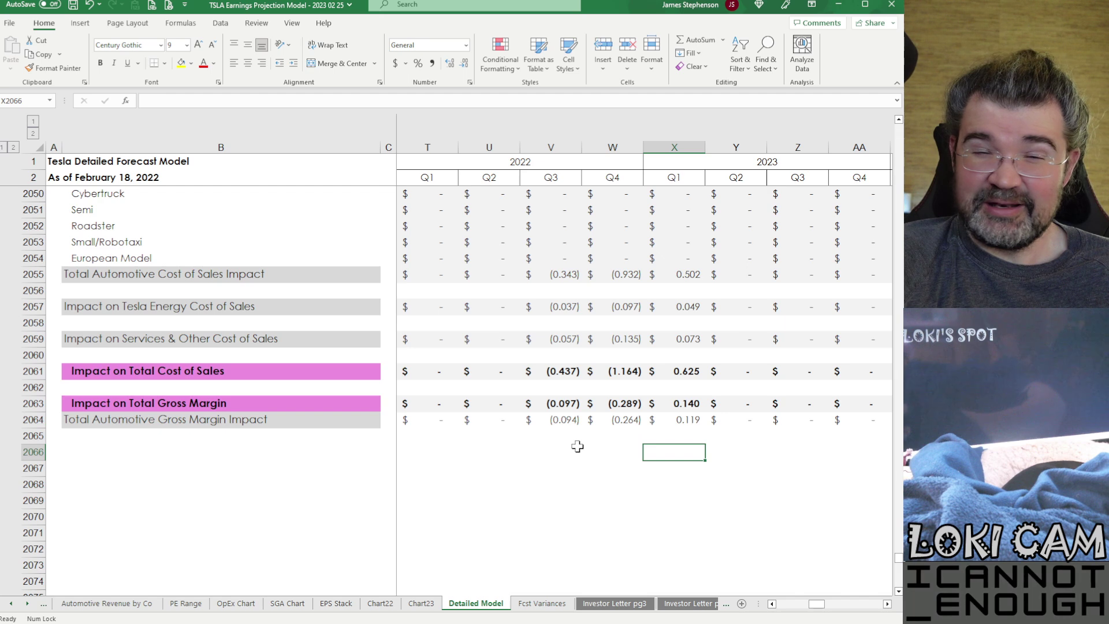
key(Up)
key(Up)
key(Up)
key(Down)
key(Down)
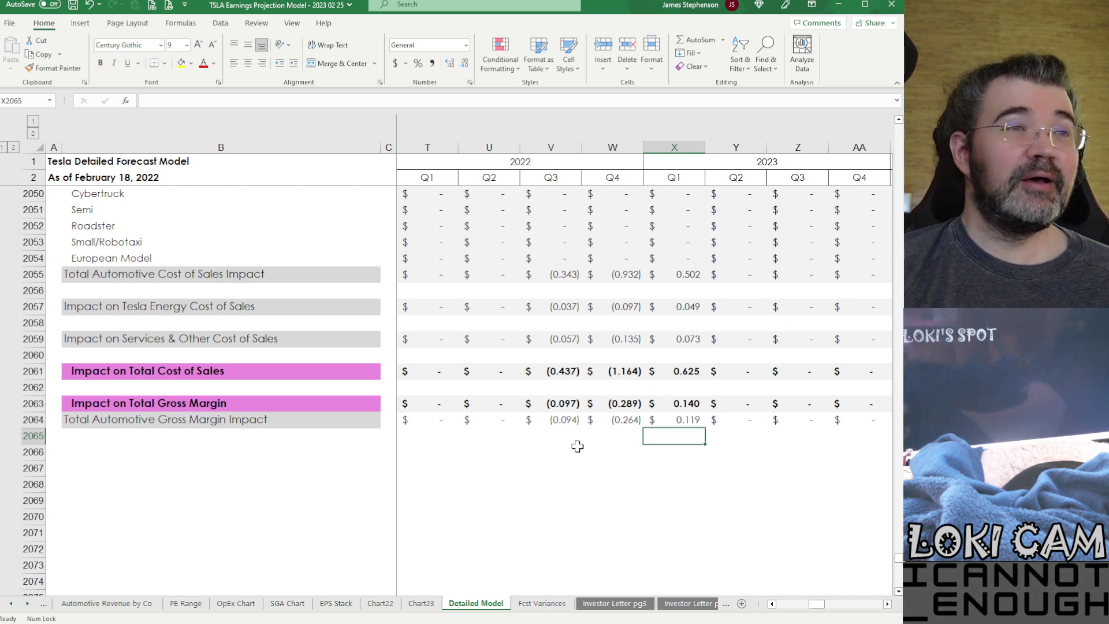
key(Down)
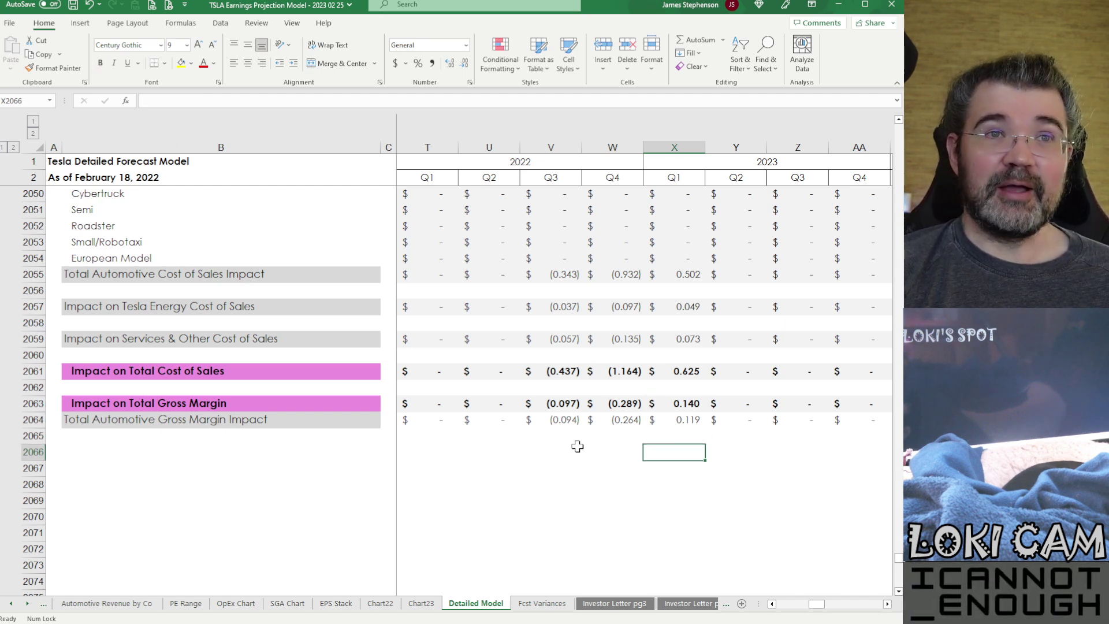
key(Down)
key(Down)
key(Down)
key(Down)
key(Down)
key(Down)
key(Down)
key(Down)
key(Down)
key(Down)
key(Down)
key(Down)
key(Down)
key(Down)
key(Down)
key(Down)
key(Down)
key(Down)
key(Down)
key(Down)
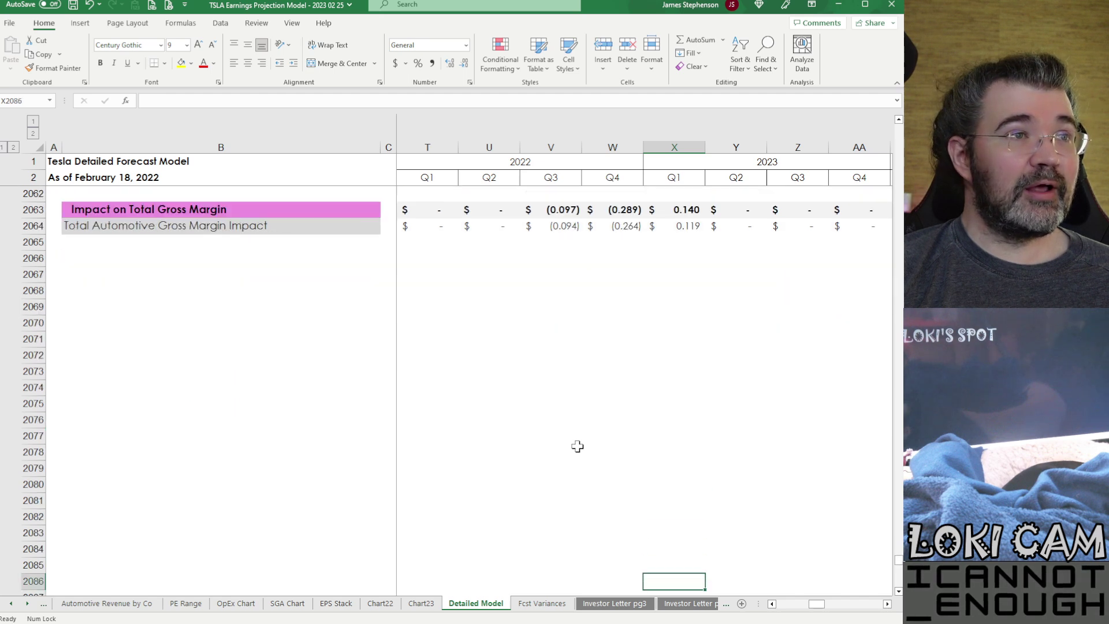
key(Down)
key(Down)
key(Down)
key(Down)
key(Down)
key(Down)
key(Down)
key(Down)
key(Down)
key(Down)
key(Down)
key(Down)
key(Down)
key(Down)
key(Down)
key(Down)
key(Down)
key(Down)
key(Down)
key(Down)
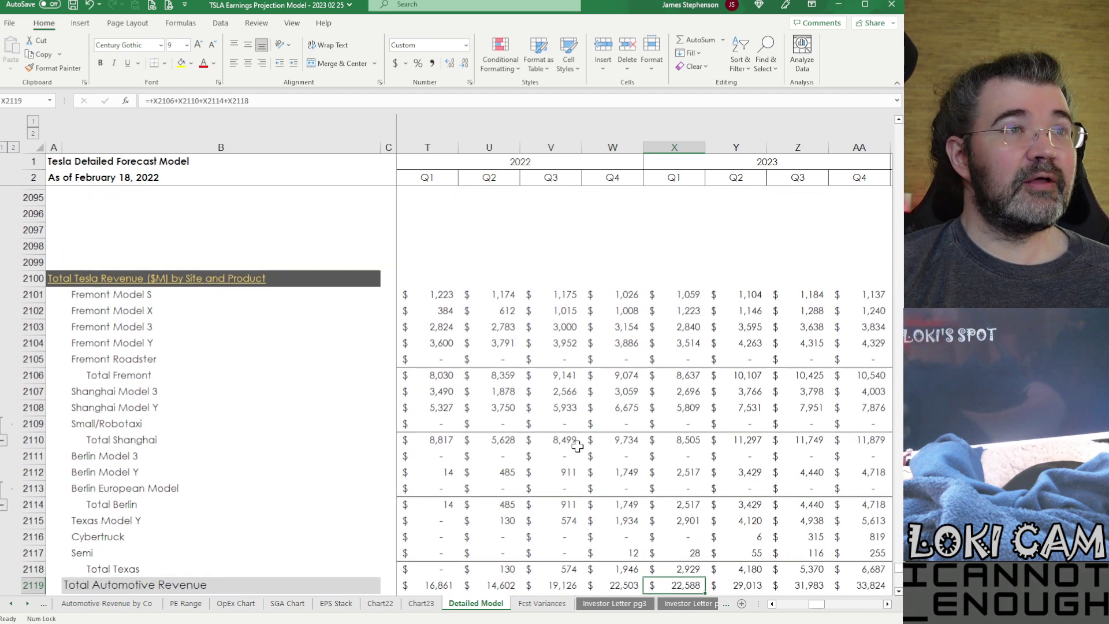
key(Down)
key(Down)
key(Down)
key(Up)
key(Up)
key(Up)
key(Up)
key(Up)
key(Up)
key(Up)
key(Up)
key(Up)
key(Up)
key(Up)
key(Up)
key(Up)
key(Up)
key(Up)
key(Up)
key(Up)
key(Up)
key(Up)
key(Up)
key(Up)
key(Up)
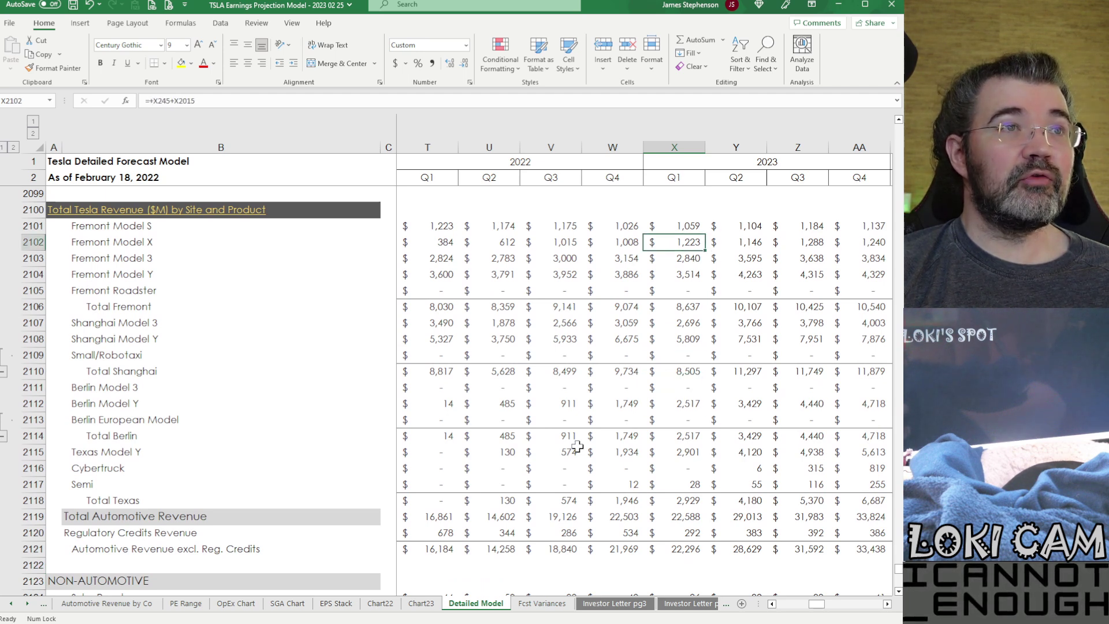
key(Left)
key(Left)
key(Up)
key(Right)
key(Down)
key(Down)
key(Down)
key(Down)
key(Down)
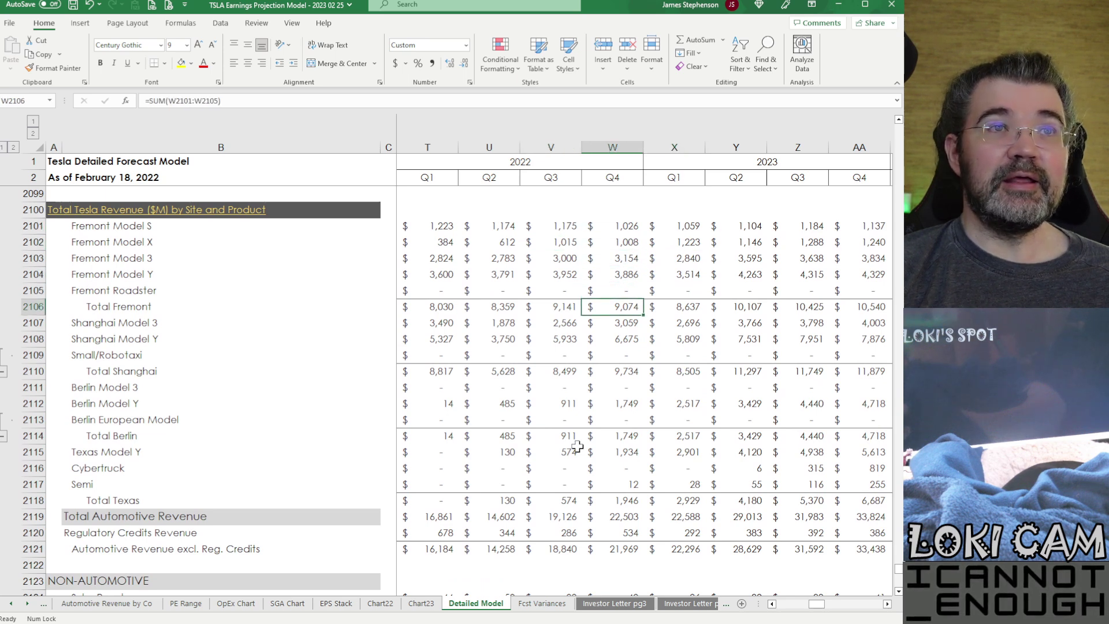
key(Right)
key(Down)
key(Down)
key(Down)
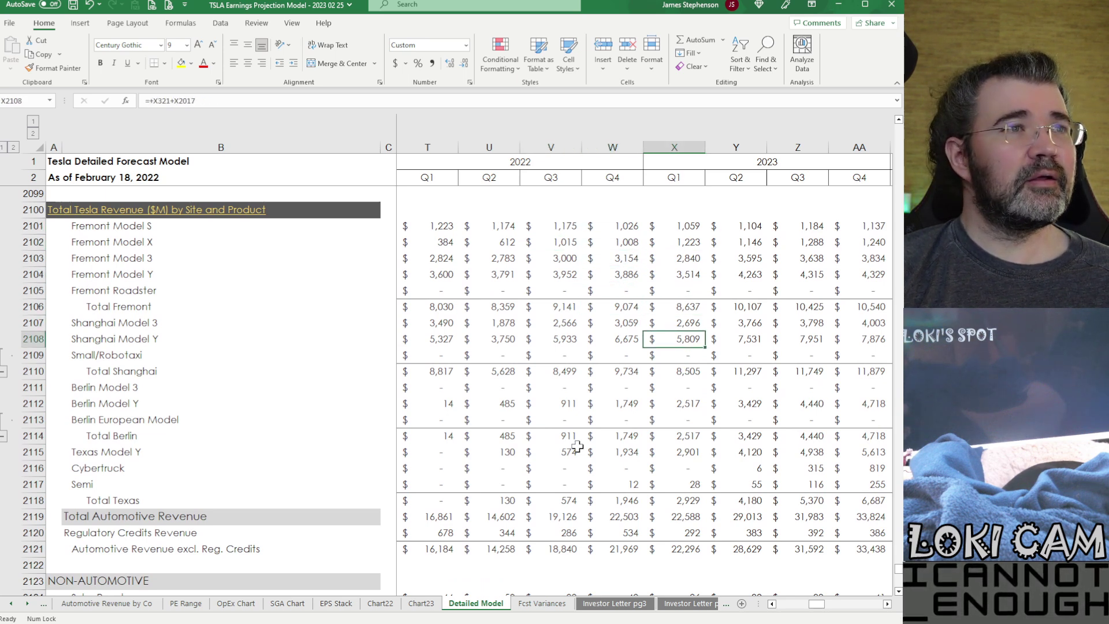
key(Down)
key(Down)
key(Down)
key(Down)
key(Down)
key(Down)
key(Down)
key(Down)
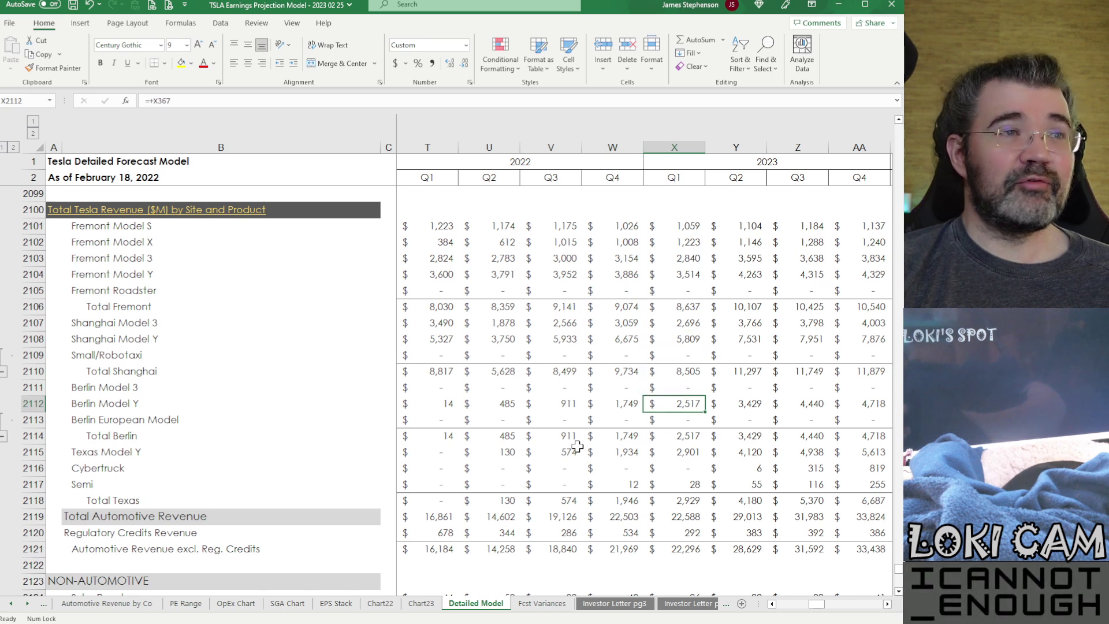
key(Down)
key(Down)
key(Down)
key(Down)
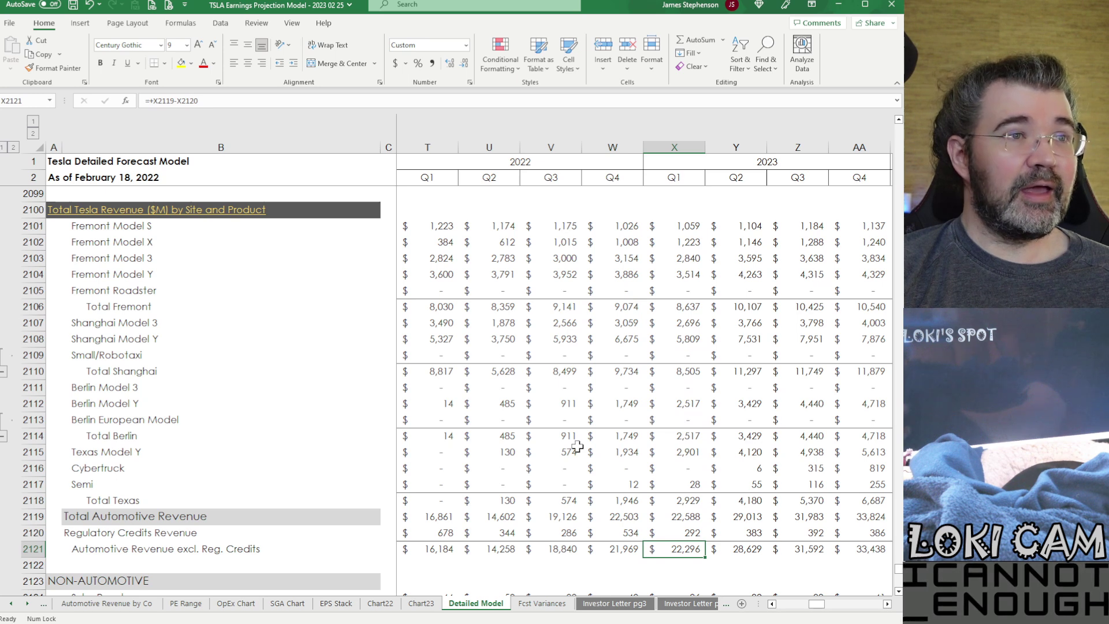
key(Up)
key(Up)
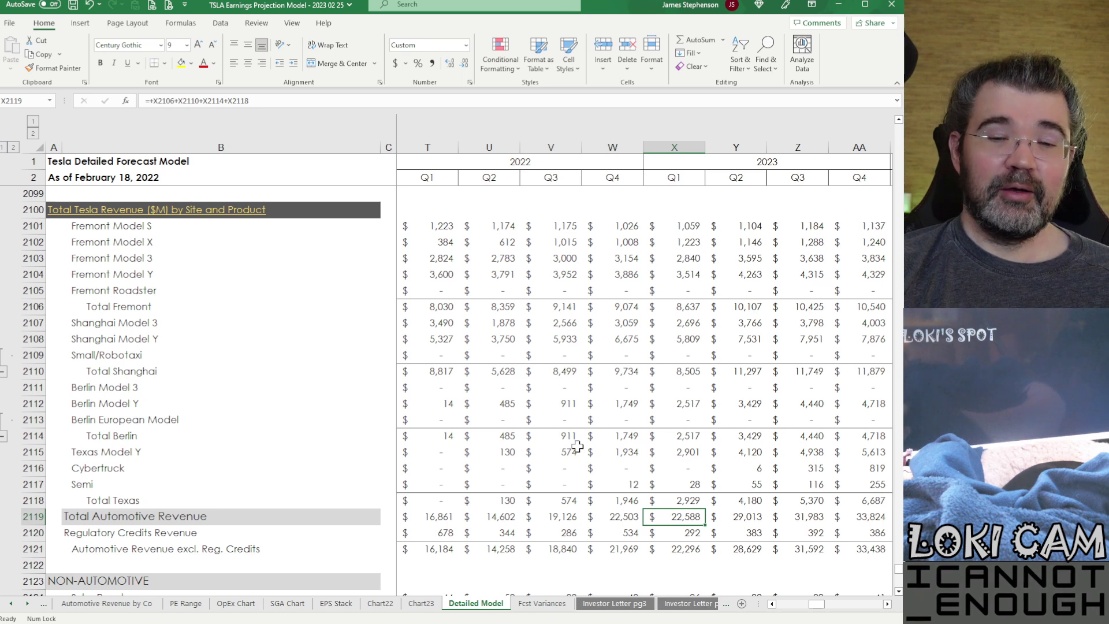
key(shift+Up)
key(shift+Up)
key(shift+Up)
key(shift+Up)
key(shift+Up)
key(shift+Up)
key(shift+Up)
key(shift+Up)
key(shift+Up)
key(shift+Up)
key(shift+Up)
key(shift+Up)
key(shift+Up)
key(shift+Up)
key(shift+Up)
key(shift+Up)
key(shift+Up)
key(shift+Up)
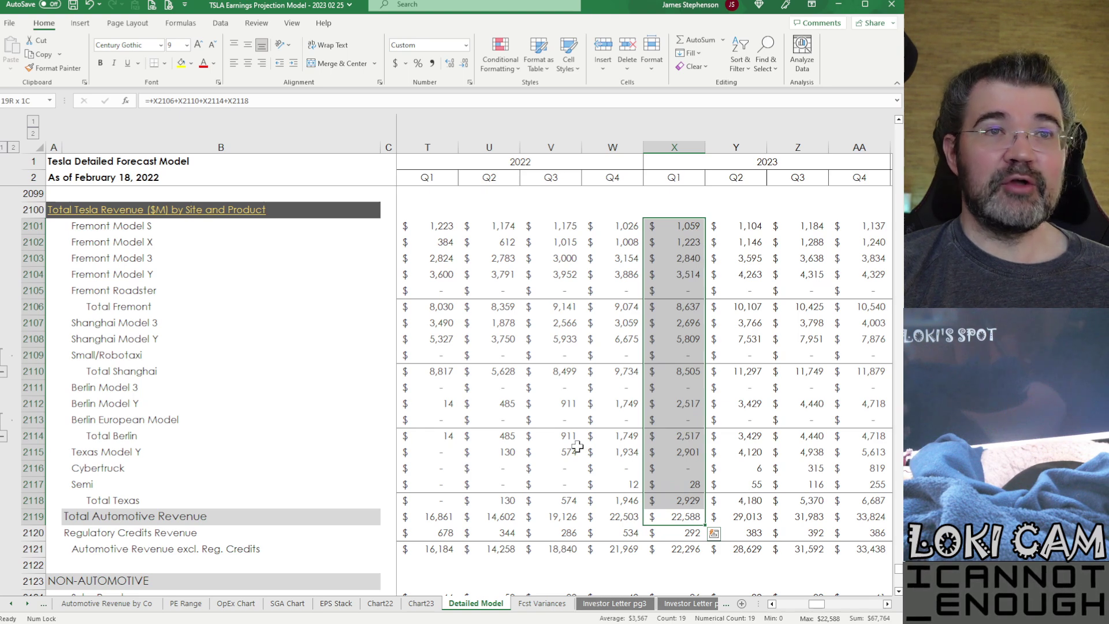
key(Down)
key(Down)
key(Down)
key(Down)
key(Down)
key(Down)
key(Down)
key(Down)
key(Down)
key(Down)
key(Down)
key(Down)
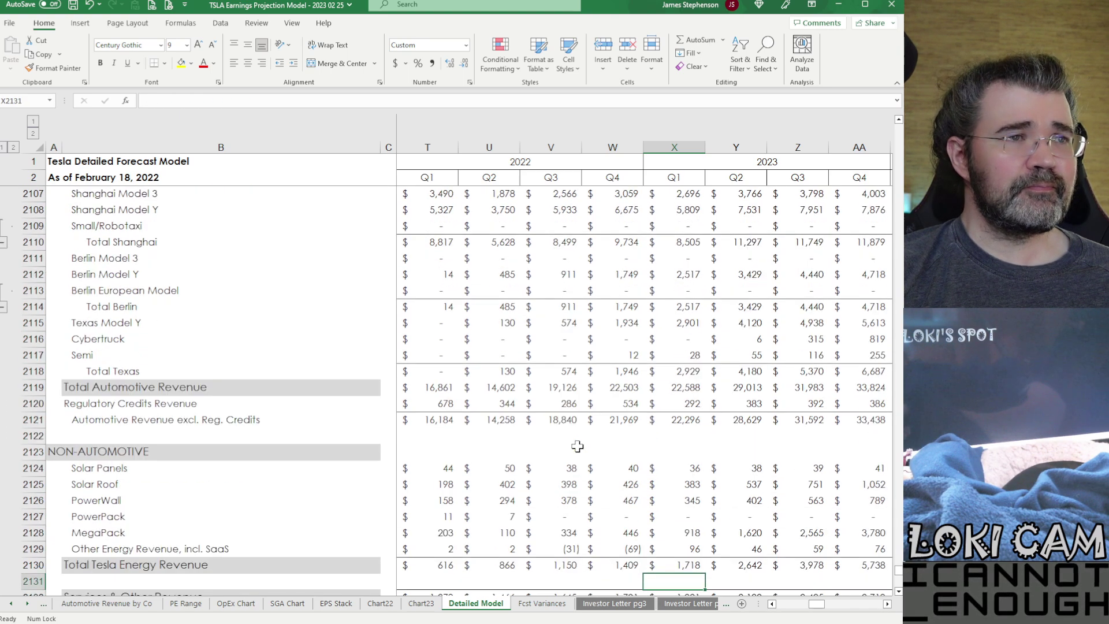
key(Down)
key(Down)
key(Down)
key(Down)
key(Down)
key(Down)
key(Down)
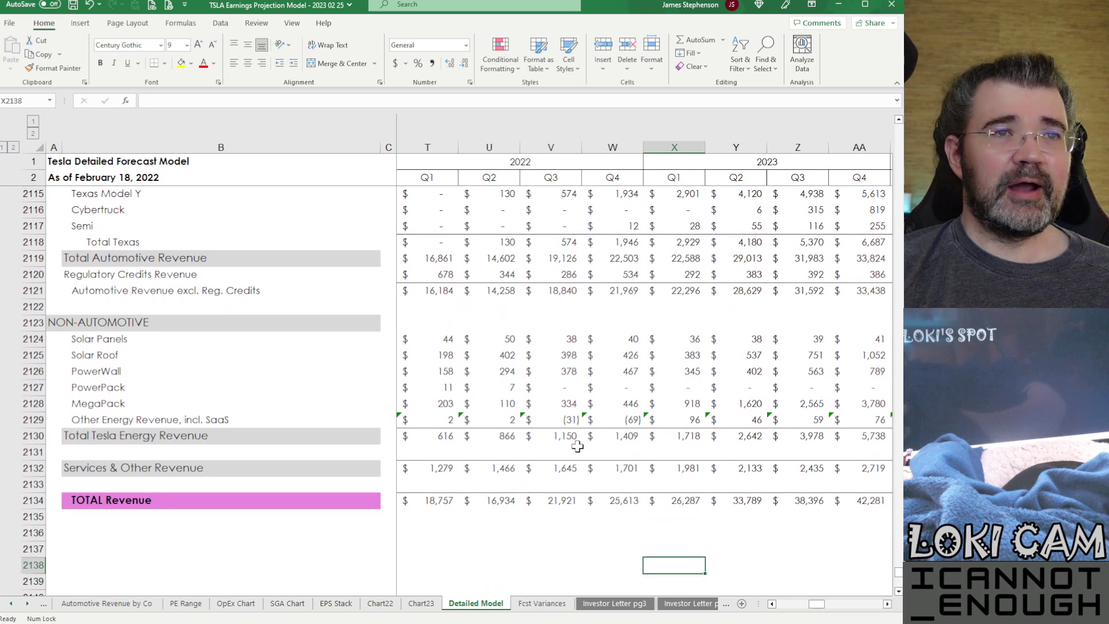
key(Up)
key(Up)
key(Up)
key(Up)
key(Up)
key(Up)
key(Up)
key(Up)
key(Up)
key(Up)
key(Left)
key(Left)
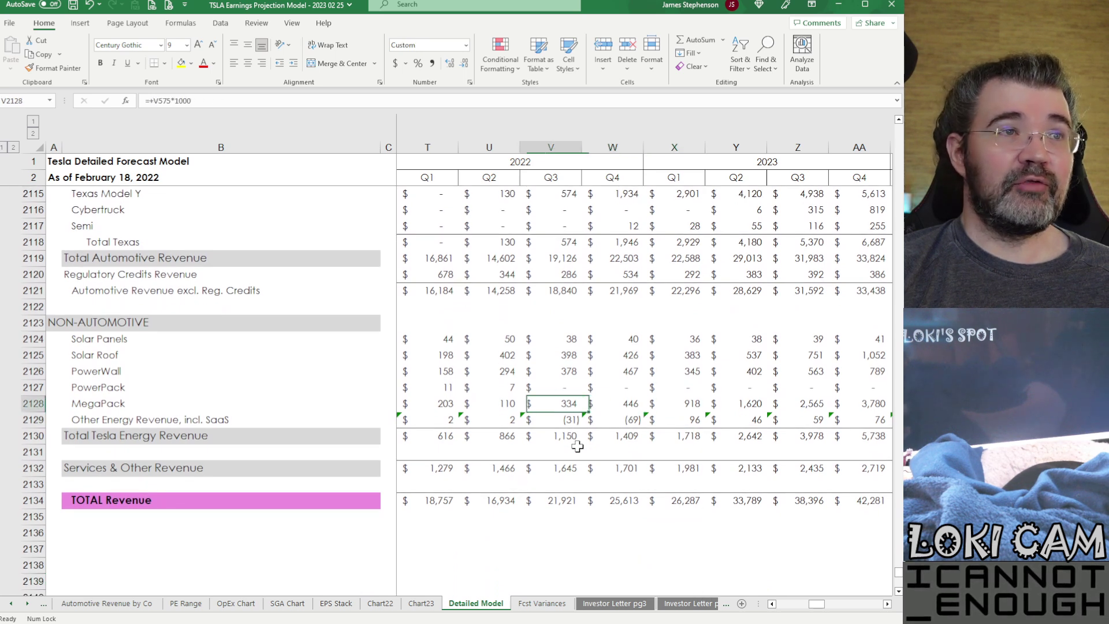
click(578, 443)
key(shift+Right)
key(shift+Right)
key(shift+Right)
key(shift+Right)
key(shift+Right)
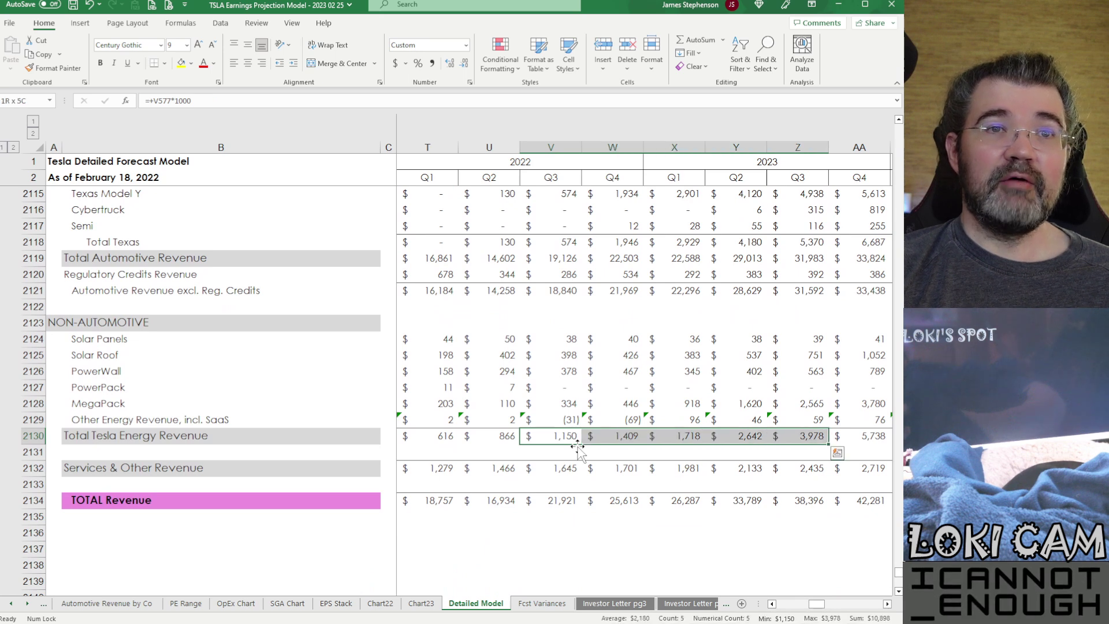
key(Up)
key(Up)
key(shift+Right)
key(shift+Right)
key(shift+Right)
key(shift+Right)
key(shift+Right)
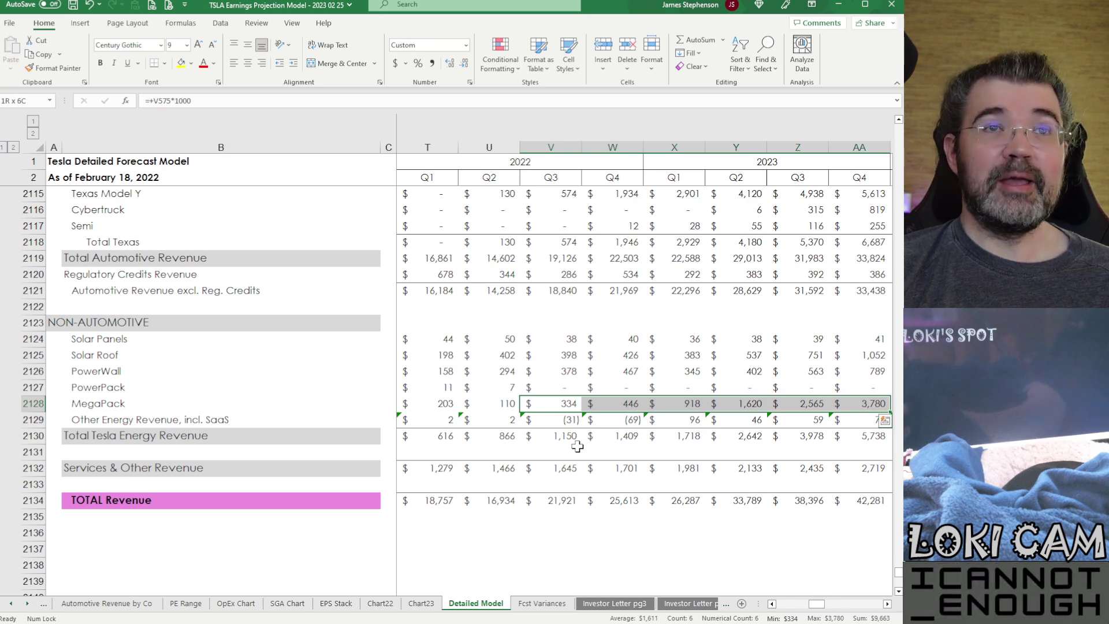
key(Left)
key(Left)
key(Right)
key(Right)
key(Right)
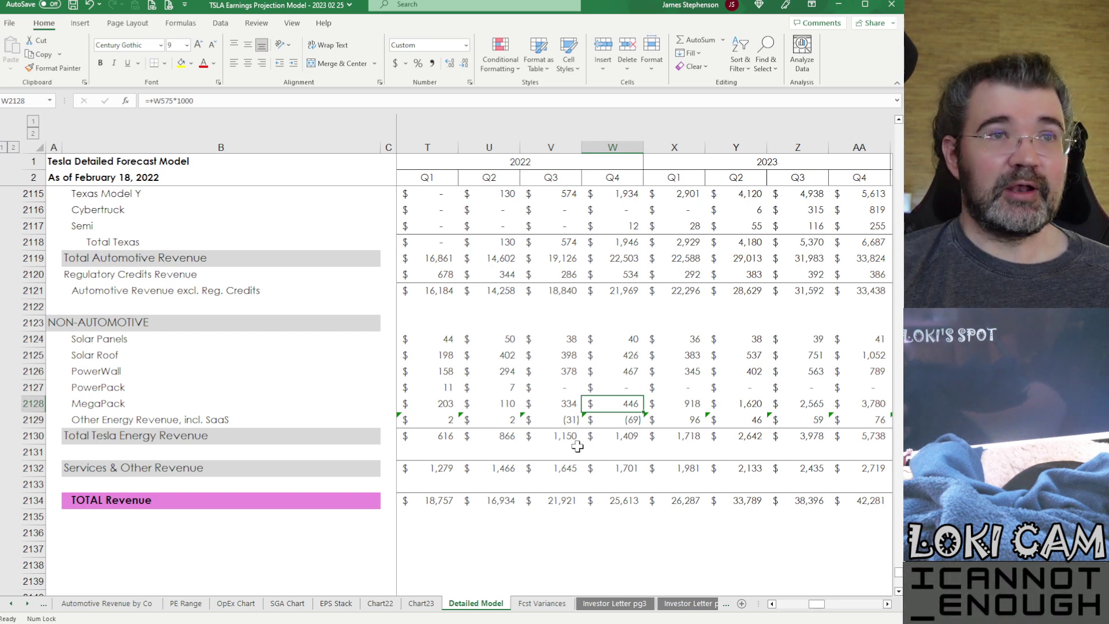
key(Right)
key(Down)
key(Down)
key(Down)
key(Down)
key(Down)
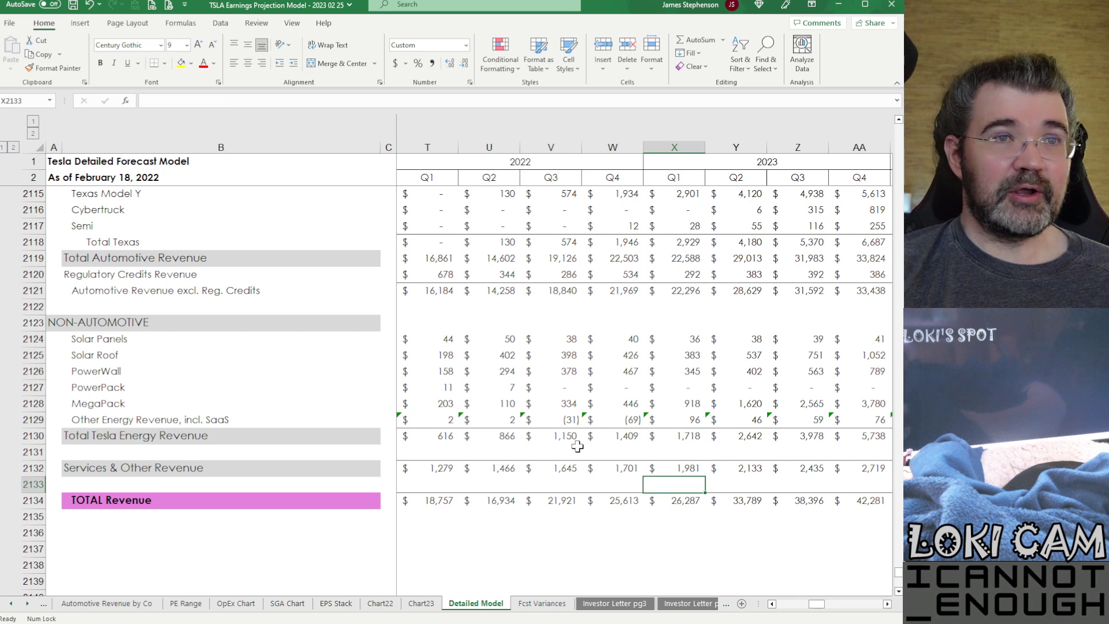
key(Down)
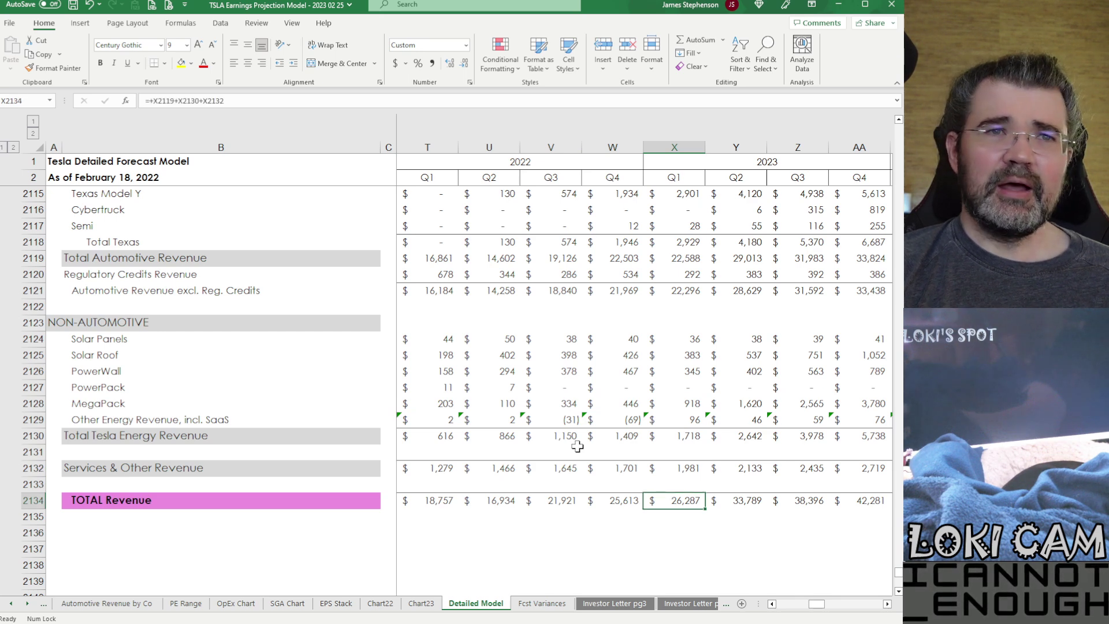
key(Up)
key(Up)
key(Left)
key(Left)
key(Left)
key(Left)
key(Right)
key(Right)
key(Right)
key(Right)
key(Right)
key(Right)
key(Down)
key(Down)
key(Right)
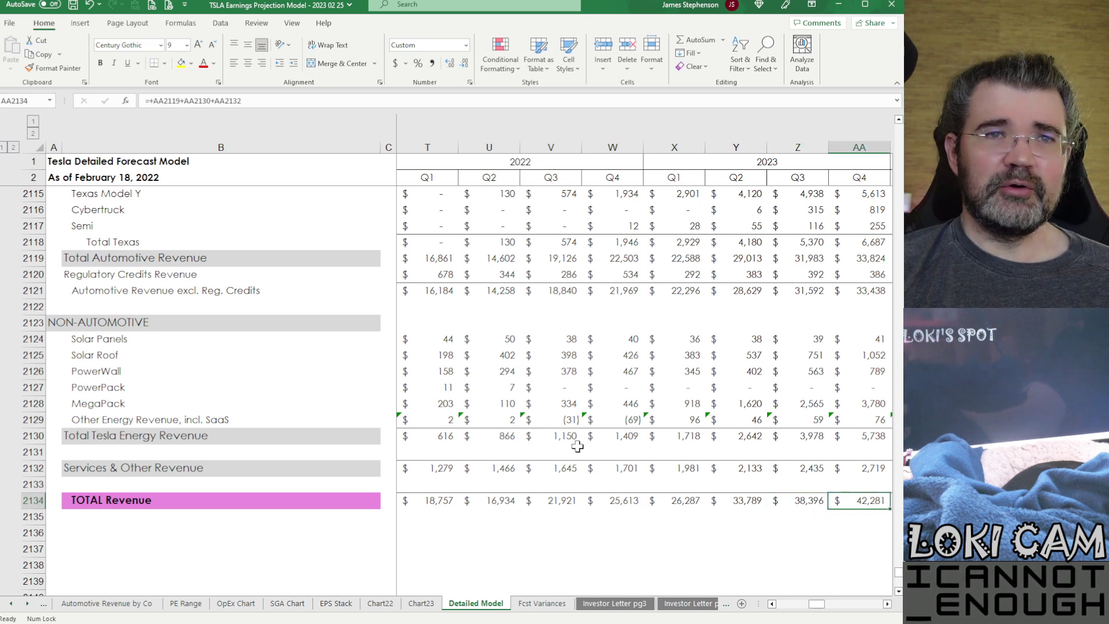
key(Left)
key(Left)
key(Left)
key(Left)
key(Down)
key(Right)
key(Down)
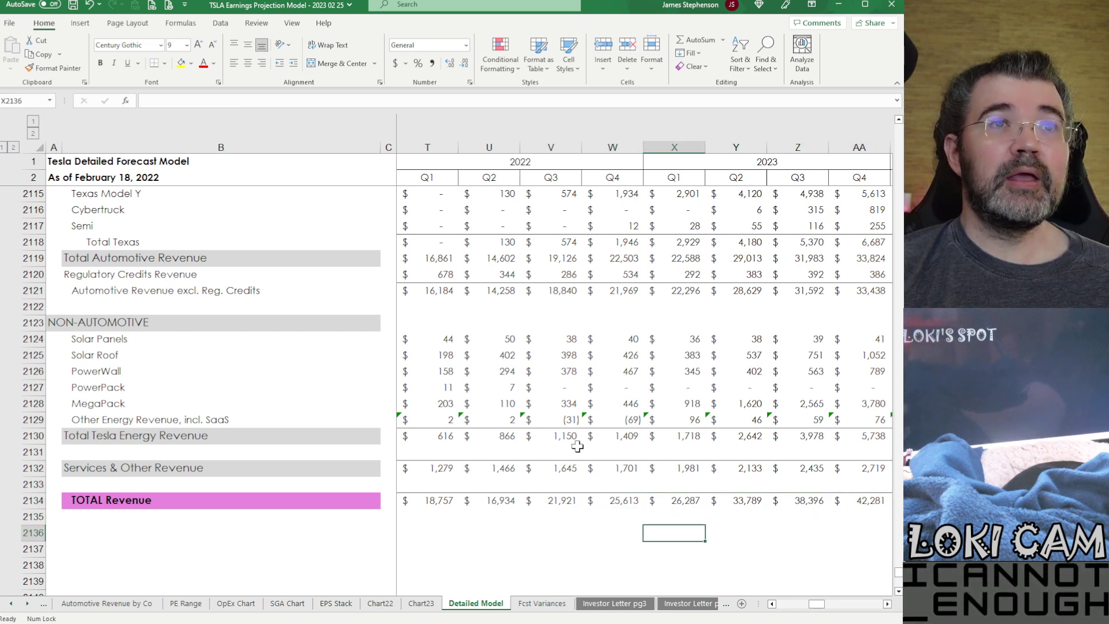
key(Down)
key(Down)
key(Down)
key(Down)
key(Down)
key(Down)
key(Down)
key(Down)
key(Down)
key(Down)
key(Down)
key(Down)
key(Down)
key(Down)
key(Down)
key(Down)
key(Down)
key(Down)
key(Down)
key(Down)
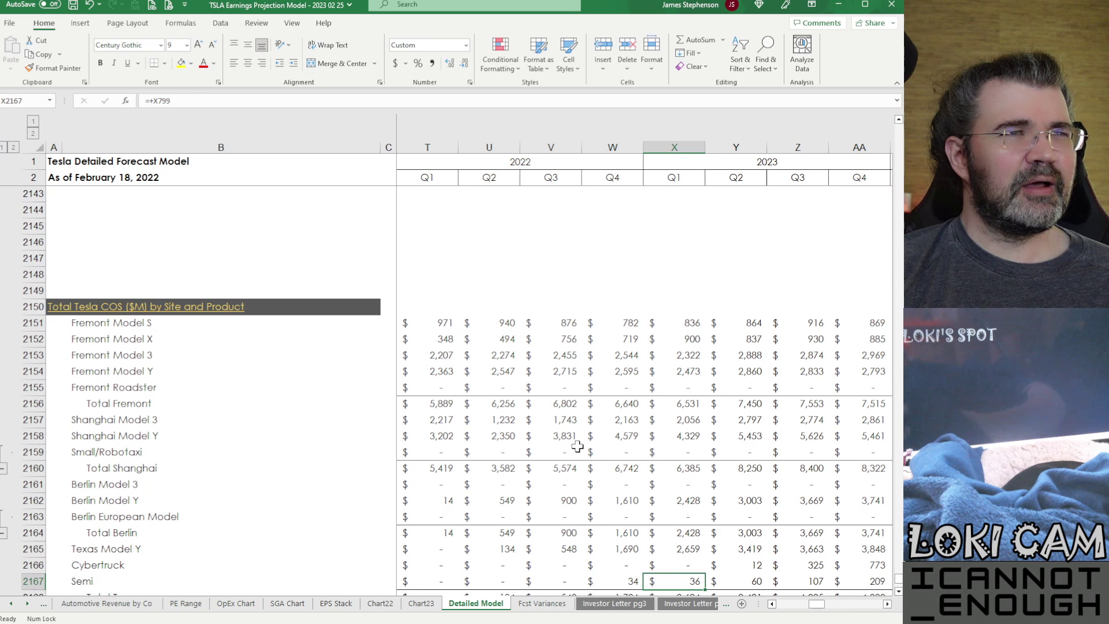
key(Down)
key(Down)
key(Down)
key(Down)
key(Down)
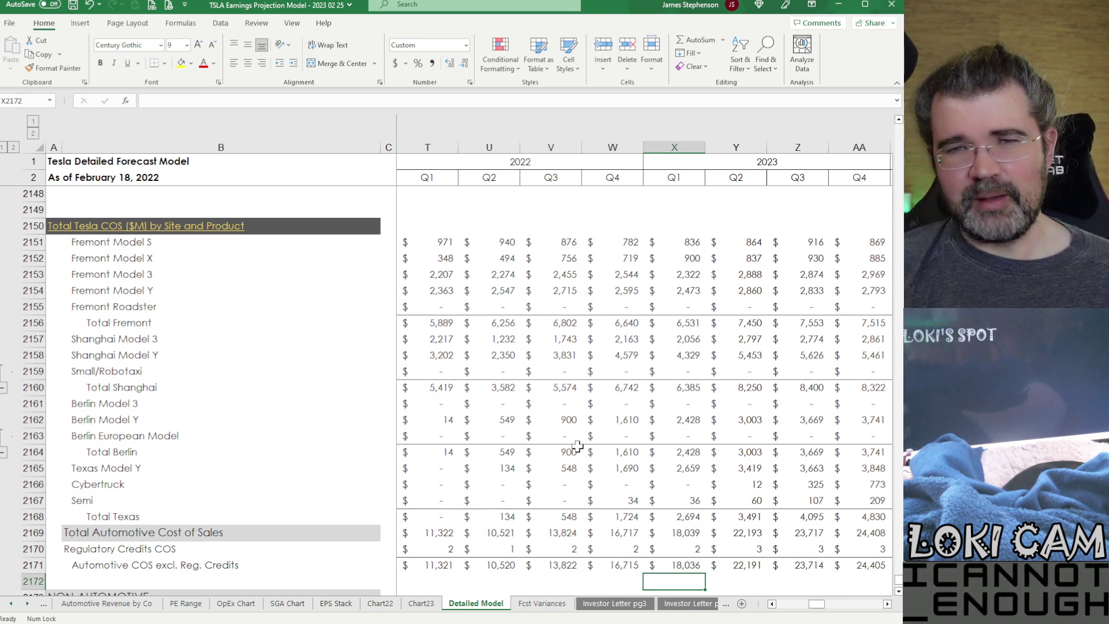
key(Down)
key(Down)
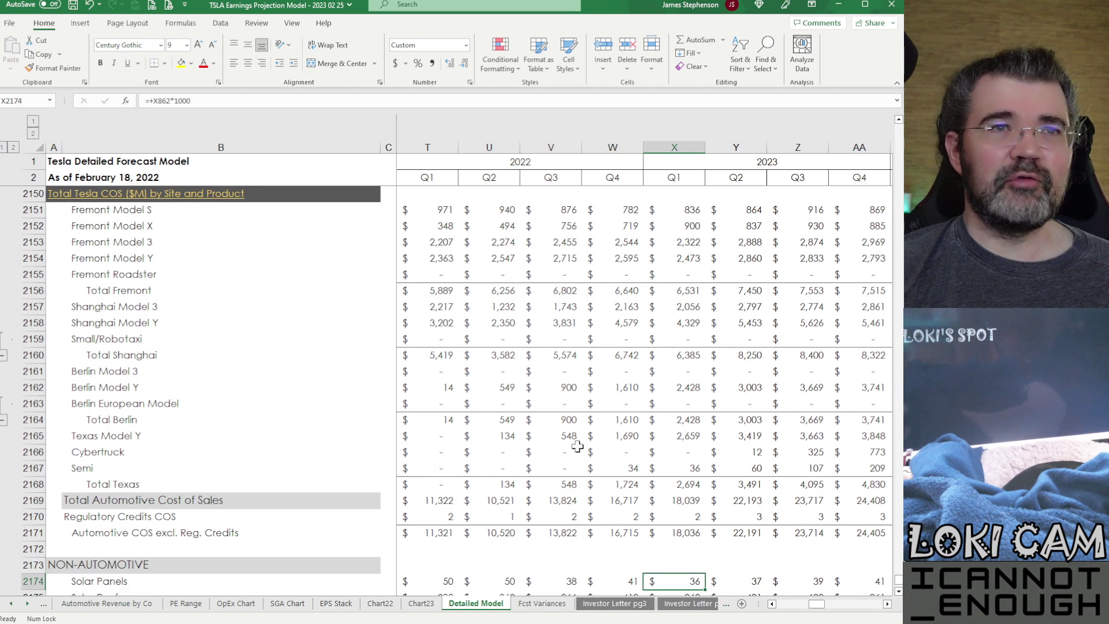
key(Down)
key(Down)
key(Down)
key(Down)
key(Down)
key(Down)
key(Down)
key(Down)
key(Down)
key(Down)
key(Down)
key(Down)
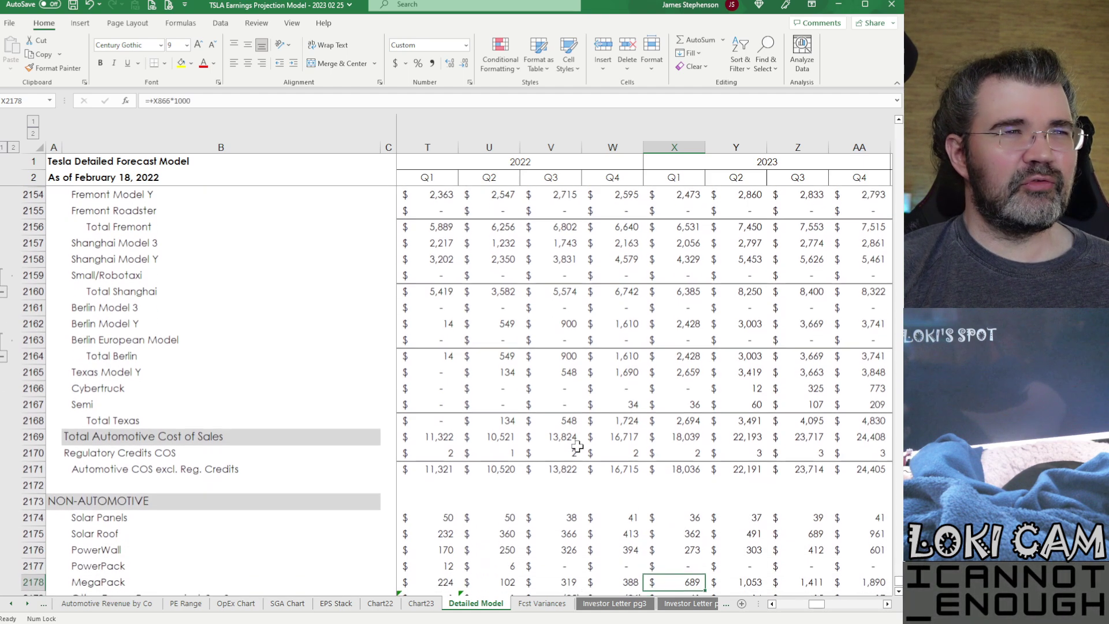
key(Down)
key(Down)
key(Down)
key(Down)
key(Down)
key(Down)
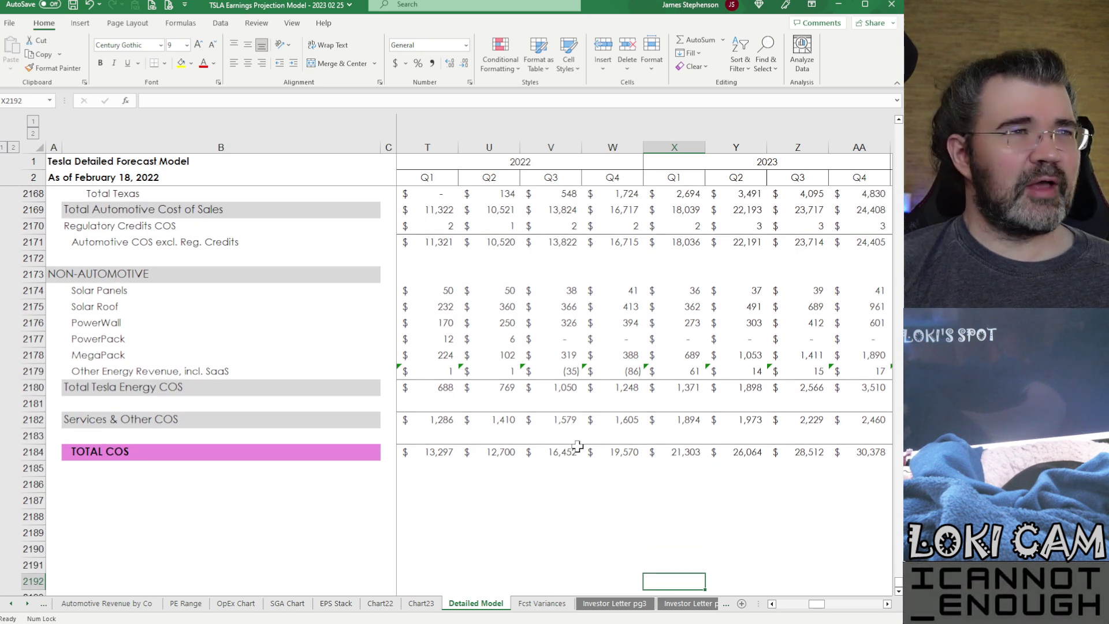
key(Up)
key(Up)
key(Up)
key(Up)
key(Up)
key(Up)
key(Up)
key(Up)
key(Up)
key(Up)
key(Up)
key(Up)
key(Up)
key(Up)
key(Up)
key(Up)
key(Up)
key(Up)
key(Up)
key(Up)
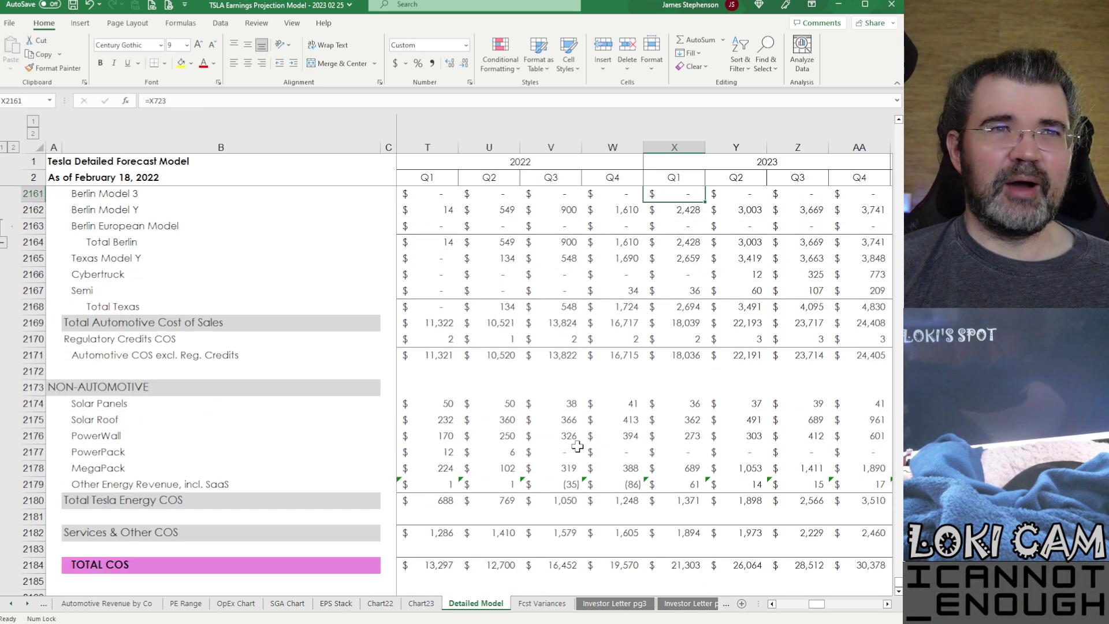
key(Up)
key(Up)
key(Up)
key(Up)
key(Up)
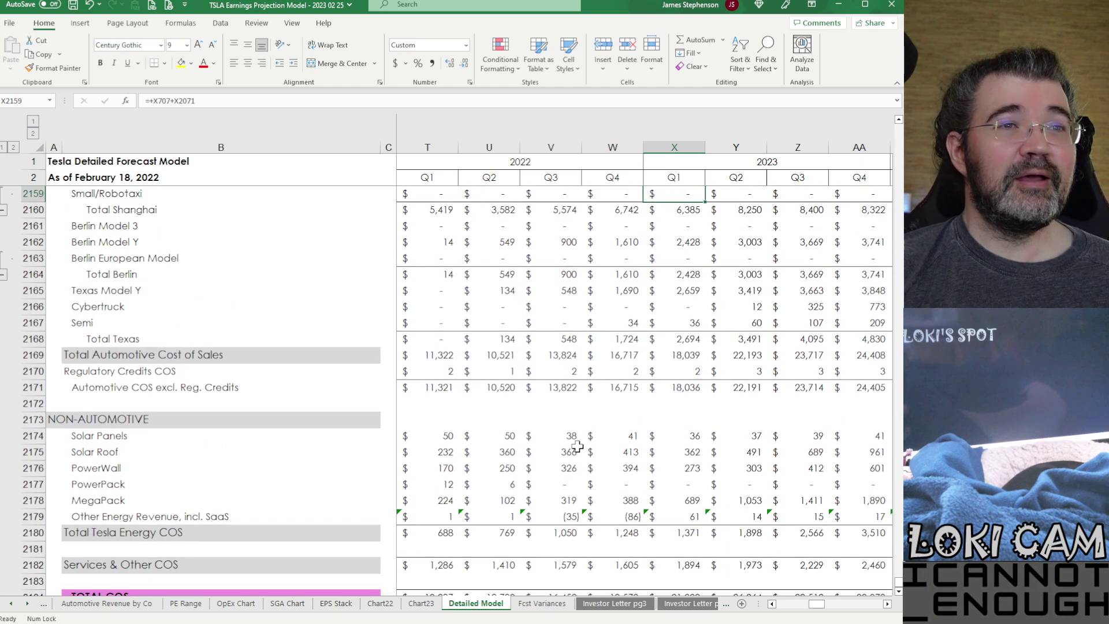
key(Up)
key(Up)
key(Up)
key(Up)
key(Up)
key(Up)
key(Up)
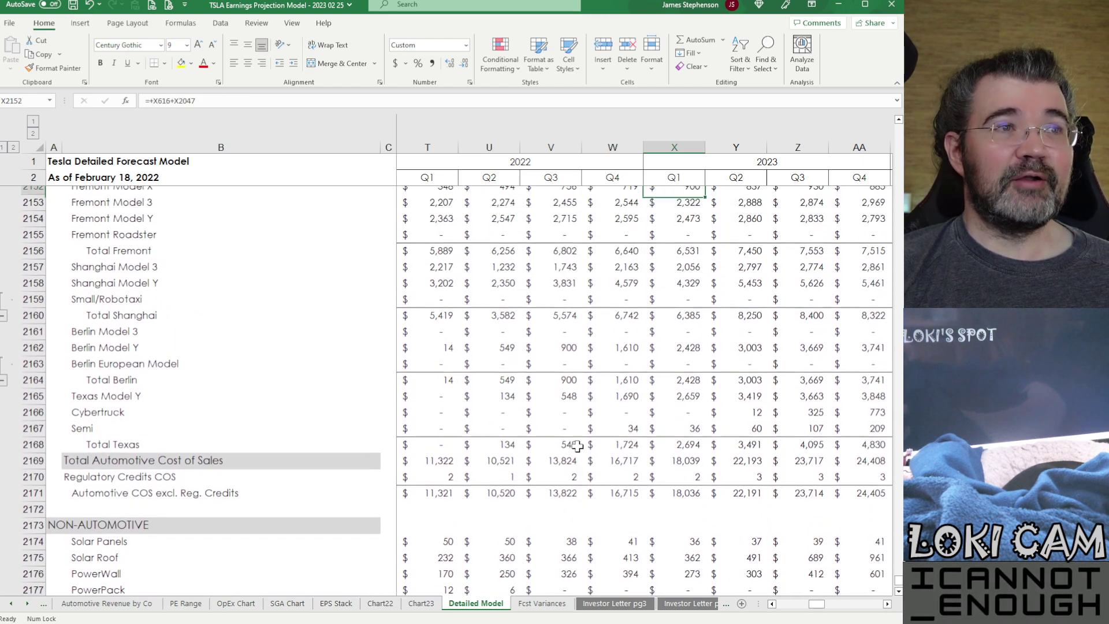
key(Down)
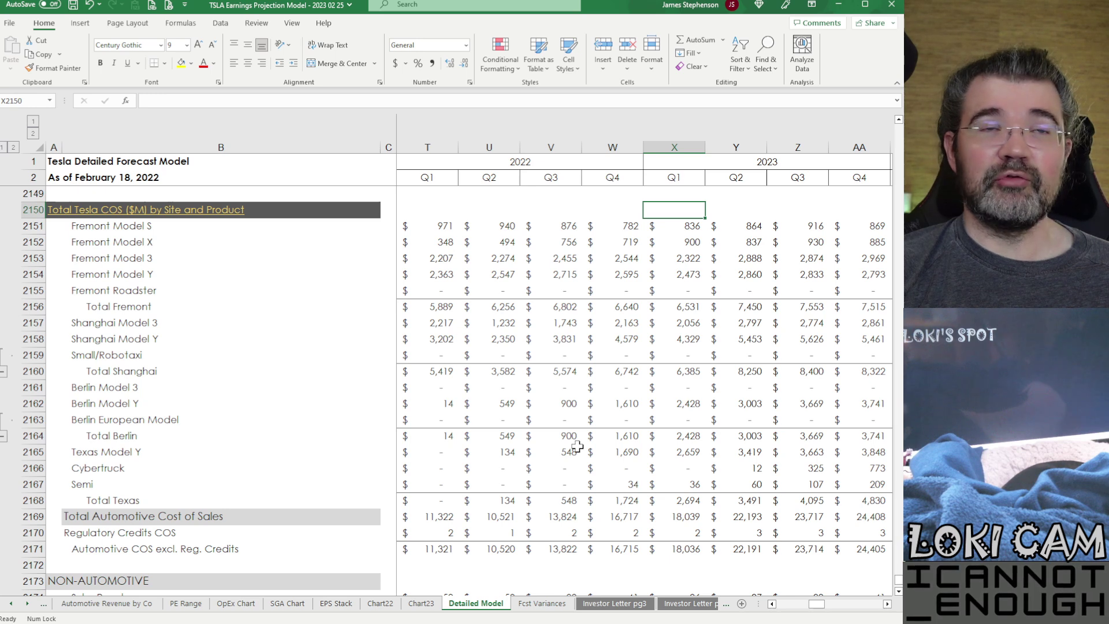